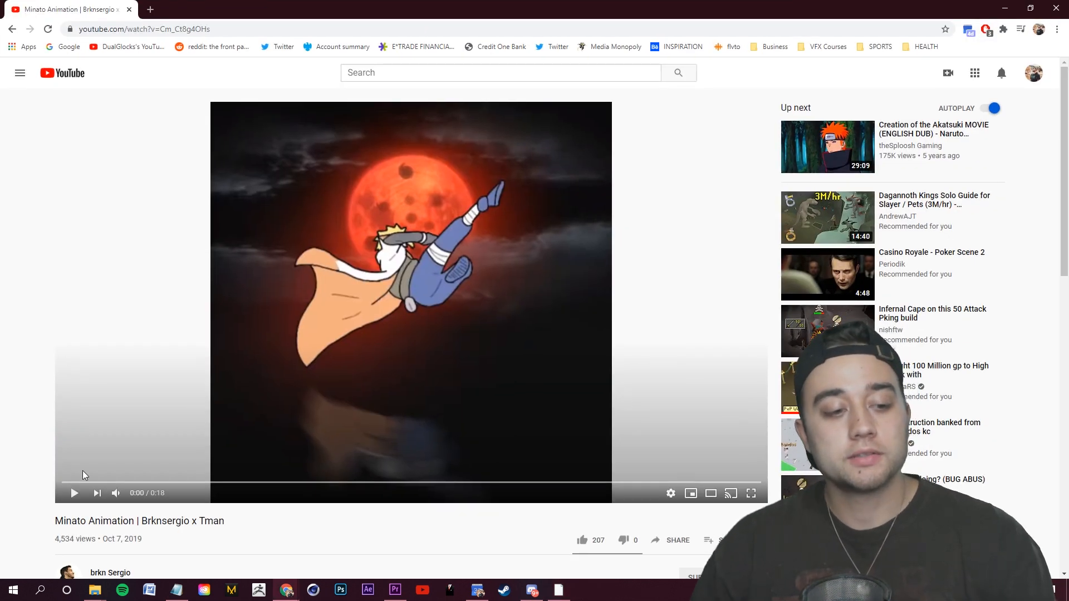
Look over the Minato Animation reference video and its page on YouTube
scroll(84, 474, down, 2)
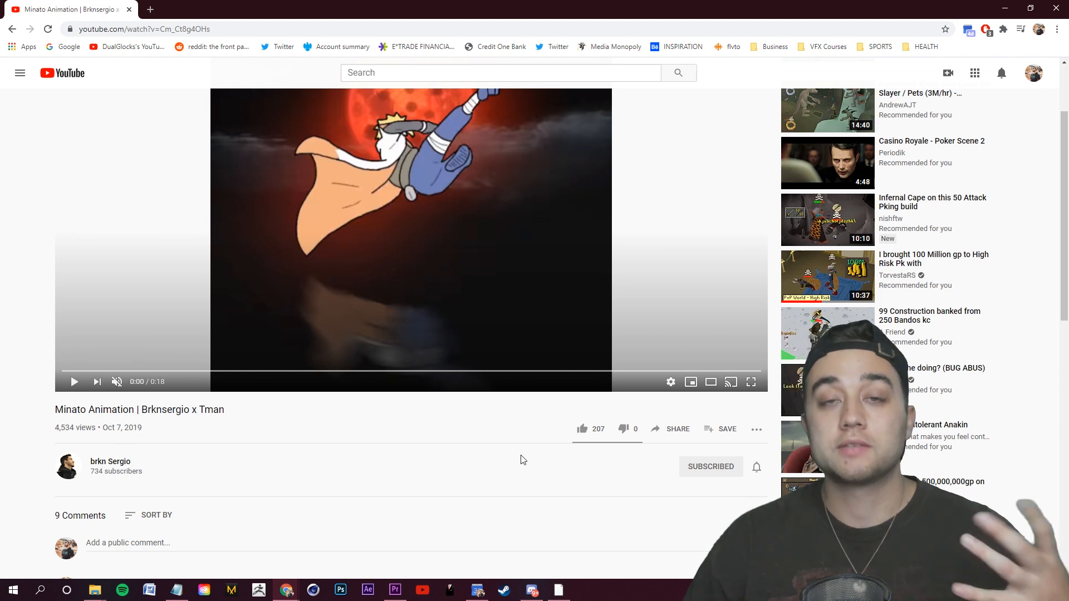
scroll(511, 453, up, 2)
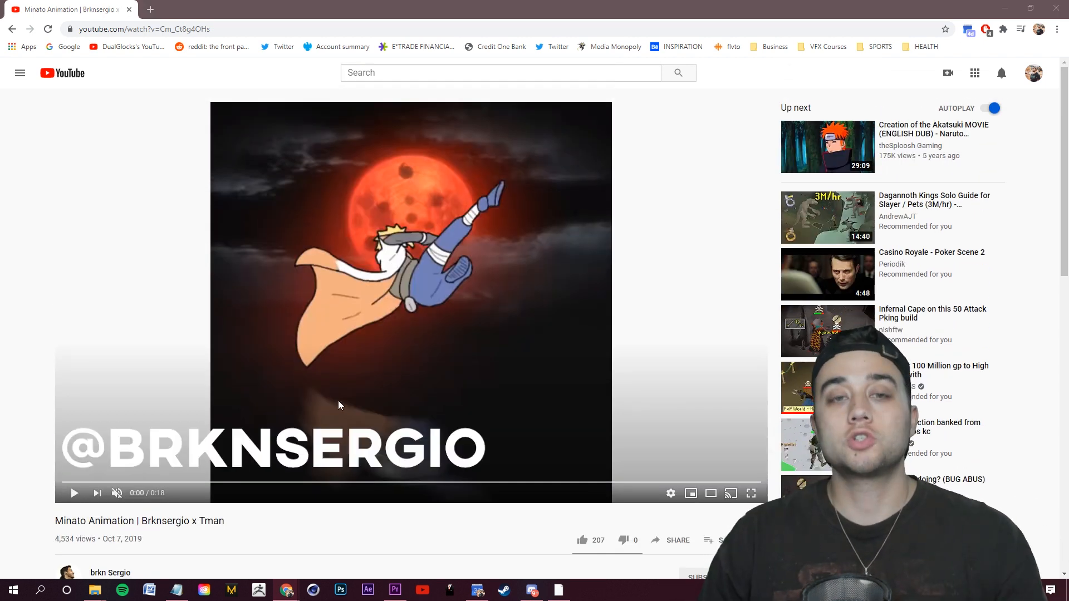
click(130, 440)
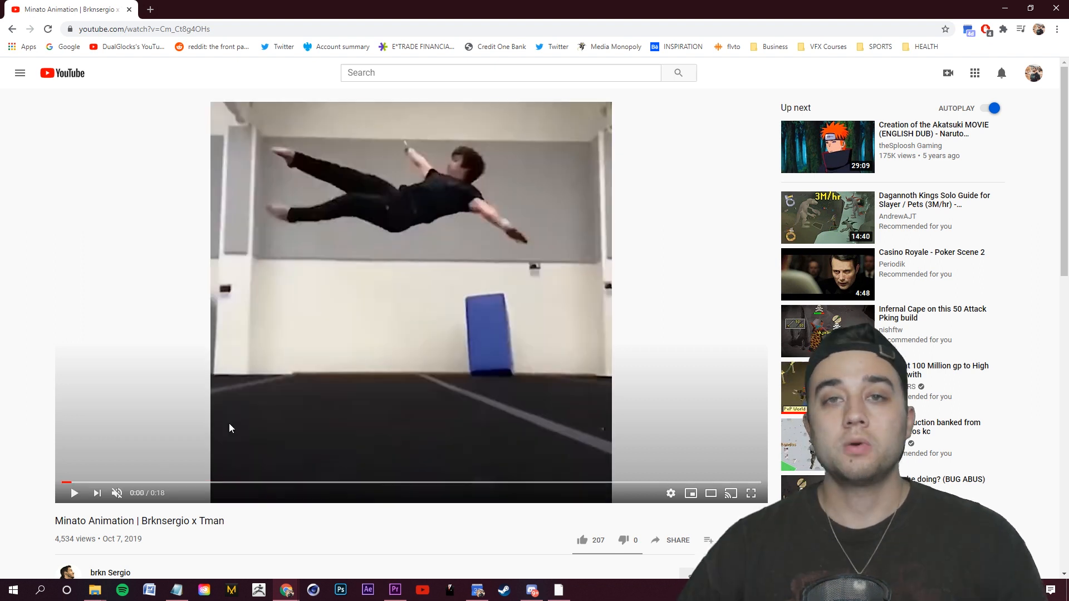
click(229, 424)
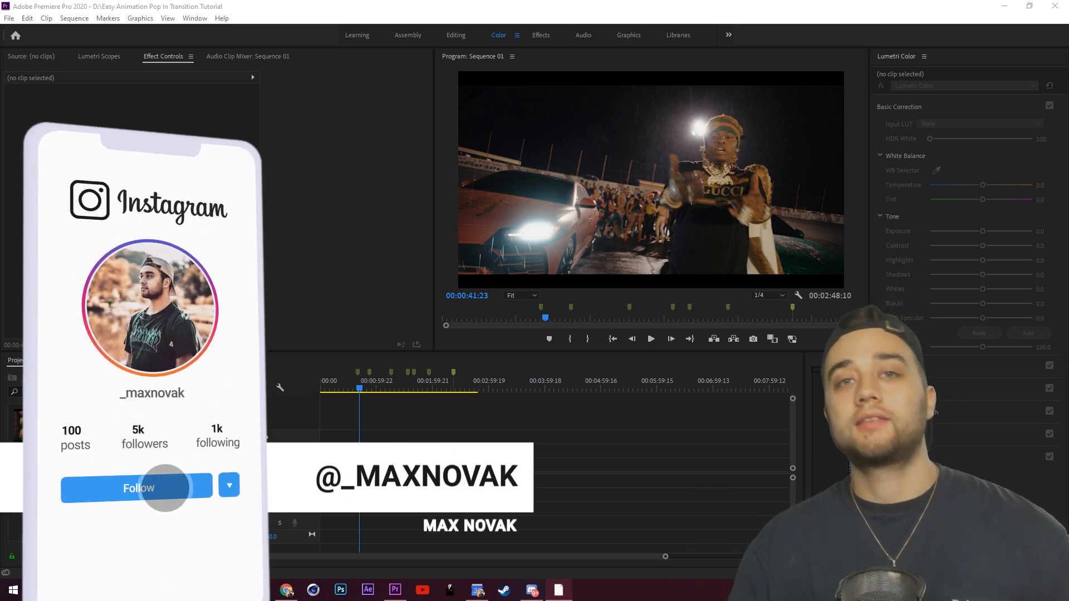
Scrub and play the sequence in Premiere Pro around the marked cut near 00:00:52 to examine the hand-drawn effects
click(408, 415)
scroll(342, 439, up, 5)
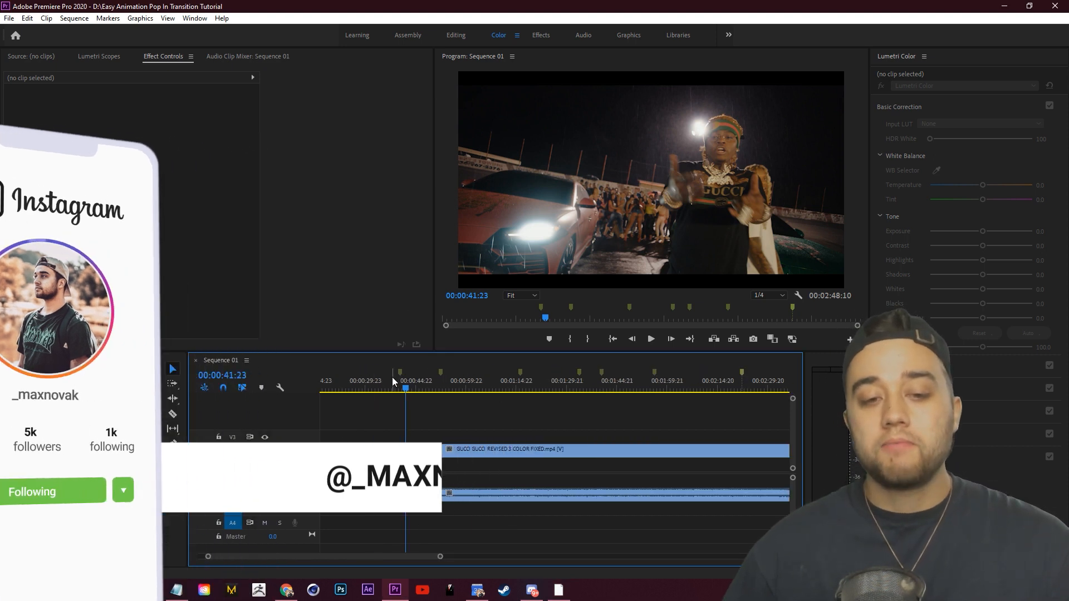
scroll(549, 387, down, 1)
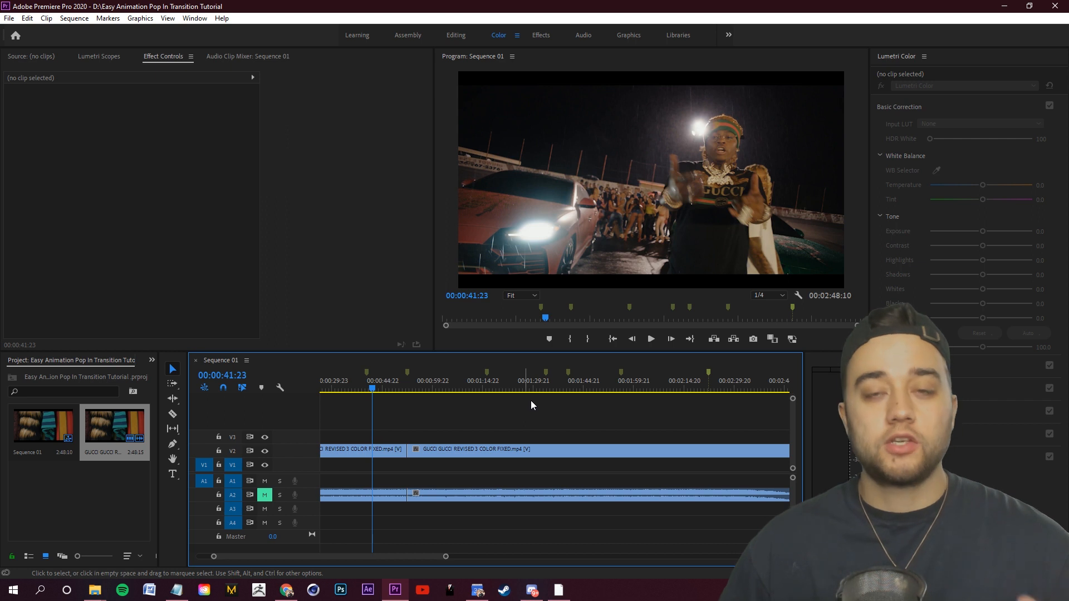
drag(389, 393, 478, 390)
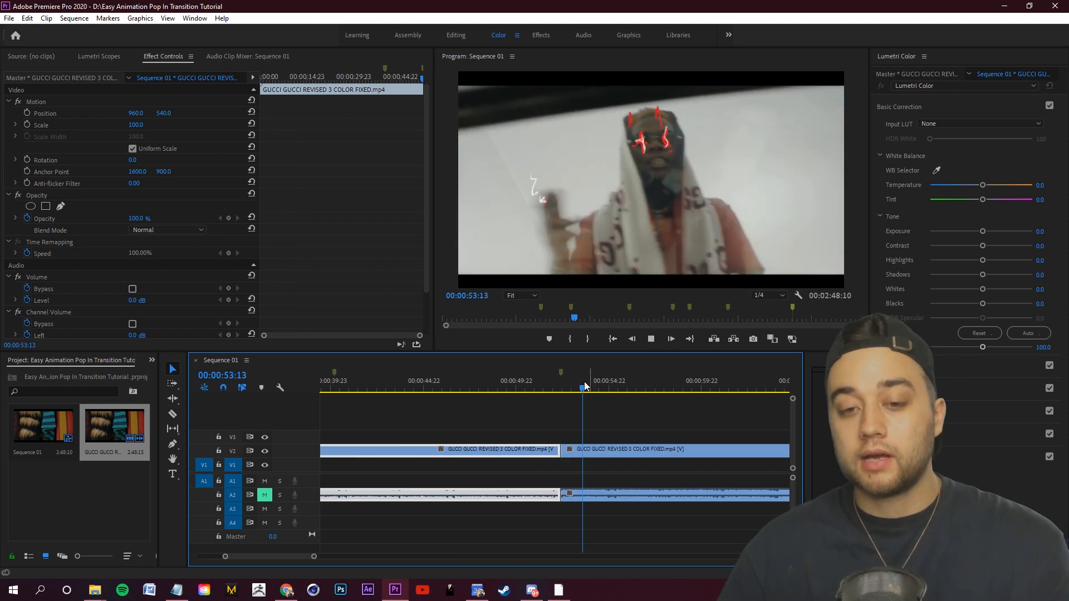
drag(582, 387, 552, 398)
key(space)
key(space)
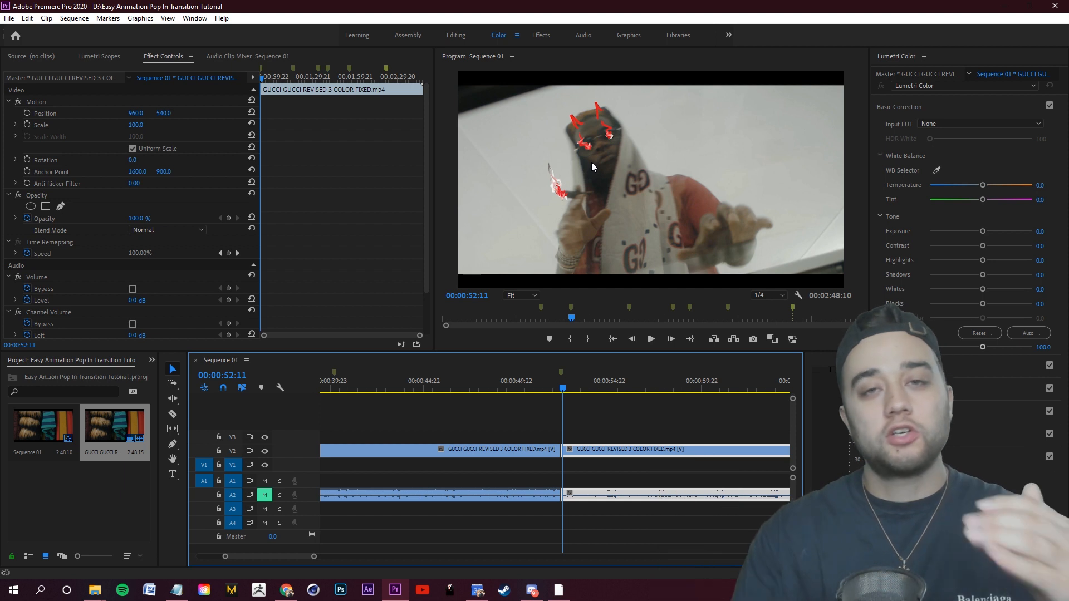
drag(477, 388, 476, 390)
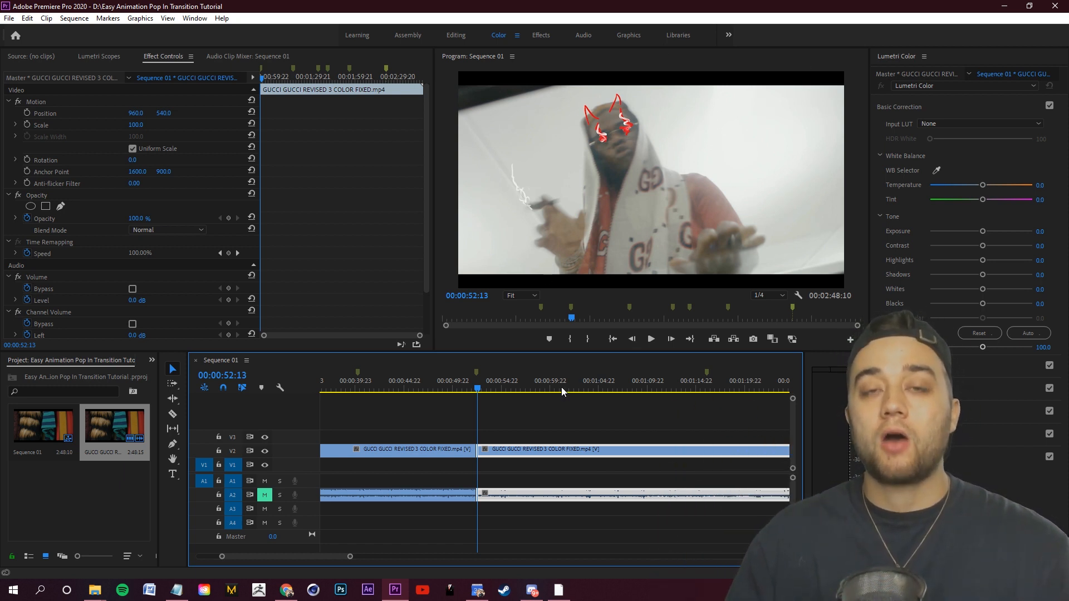
scroll(561, 391, down, 3)
drag(508, 393, 575, 393)
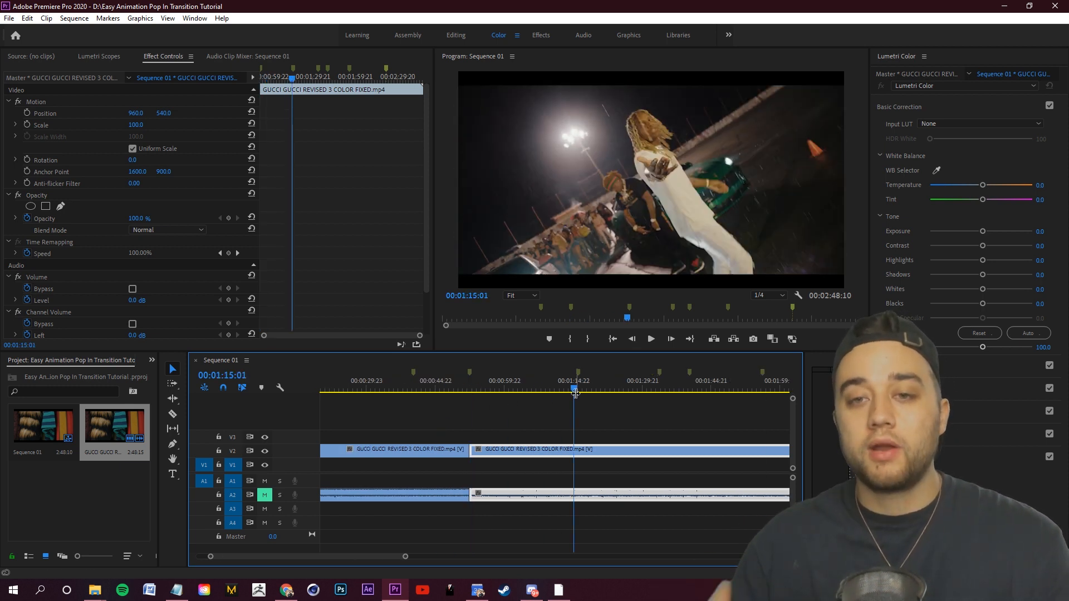
key(space)
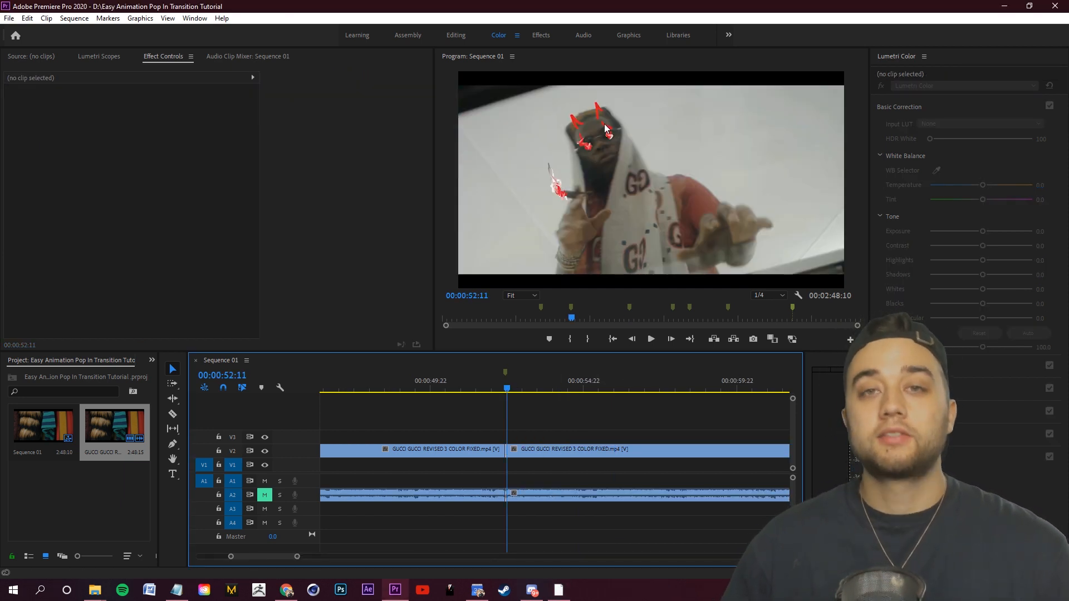
Cut out a short segment of the clip starting at 00:00:52:09 and duplicate its video onto track V3
click(506, 390)
drag(506, 390, 505, 390)
key(=)
key(=)
key(=)
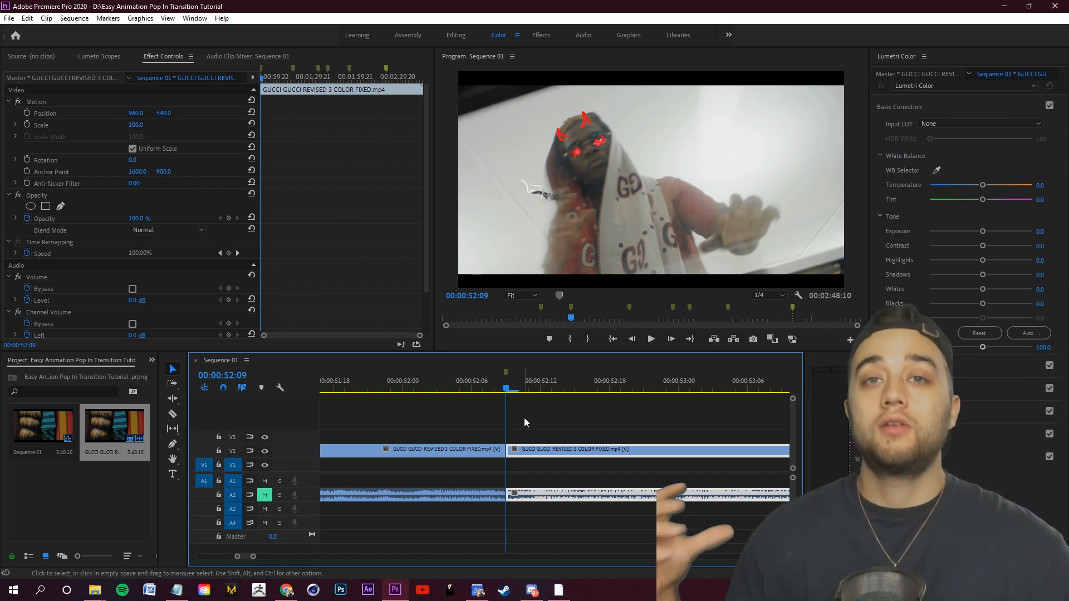
click(523, 417)
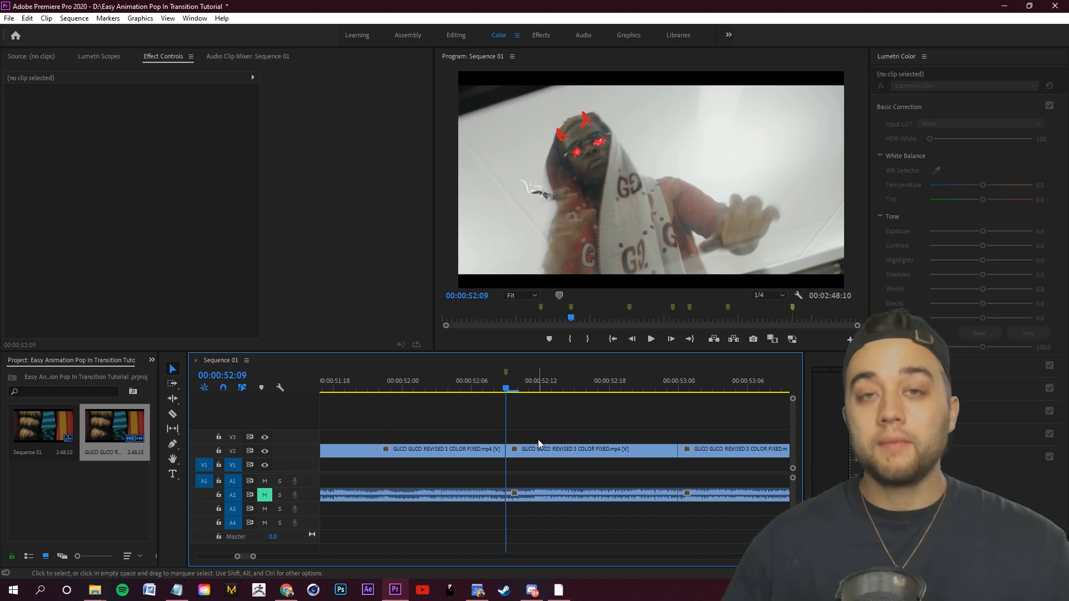
drag(550, 452, 549, 422)
click(549, 422)
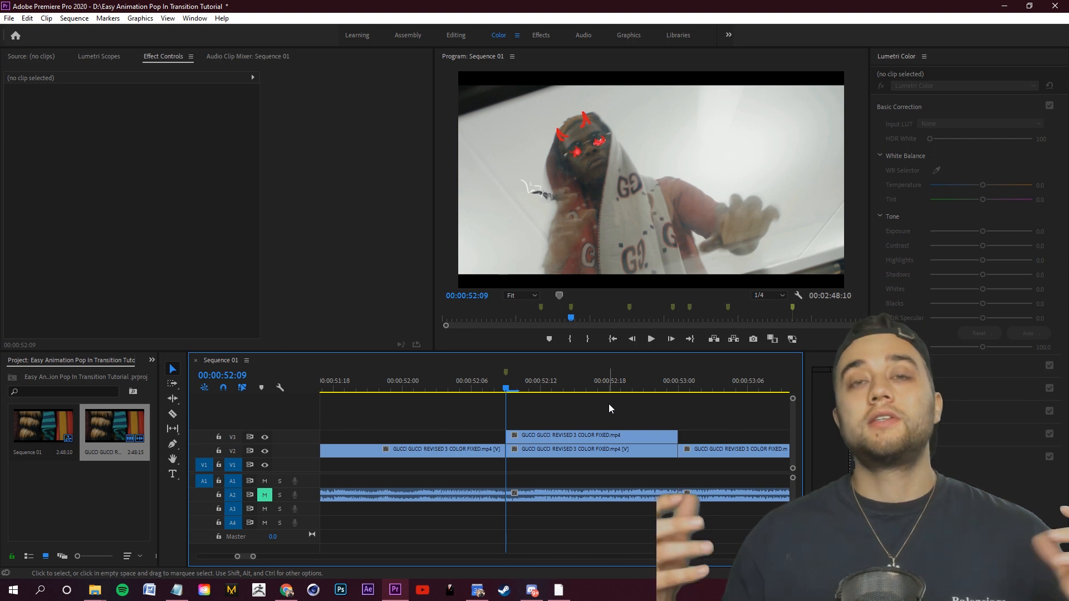
right_click(593, 432)
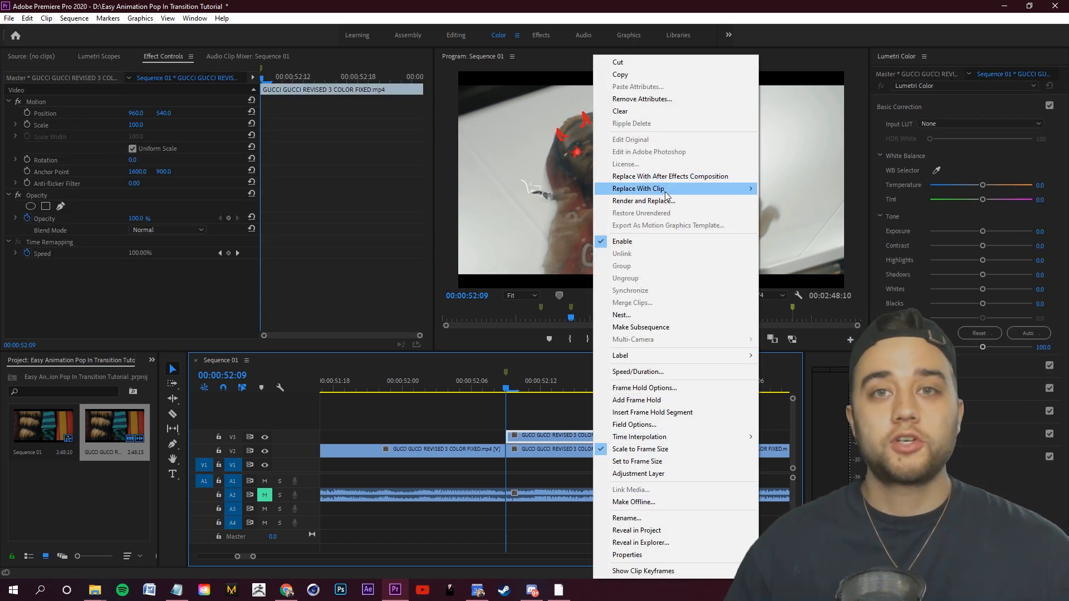
click(547, 412)
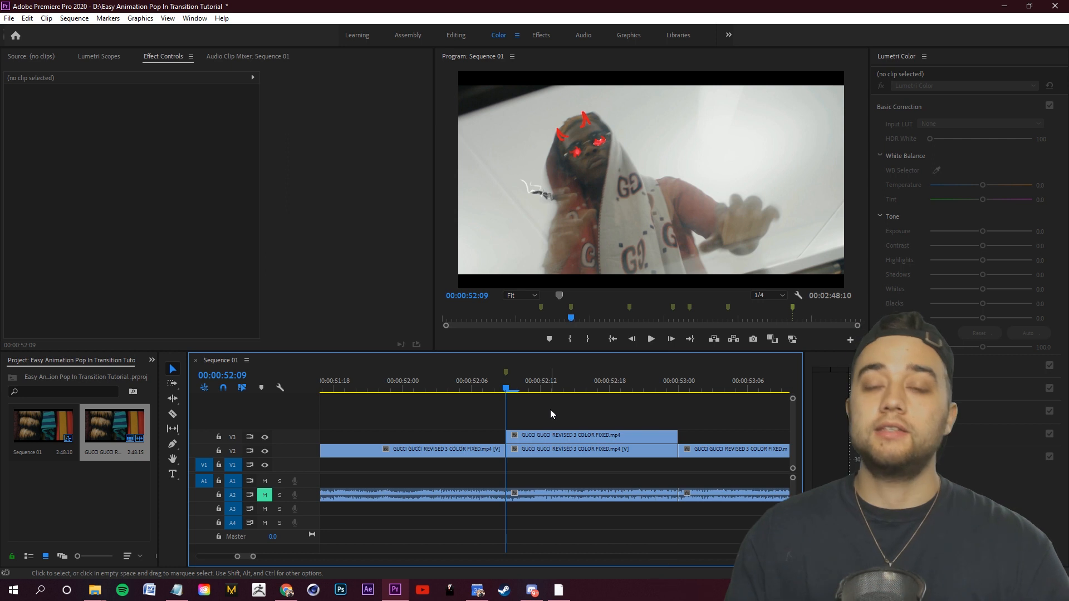
drag(546, 385, 541, 419)
key(Right)
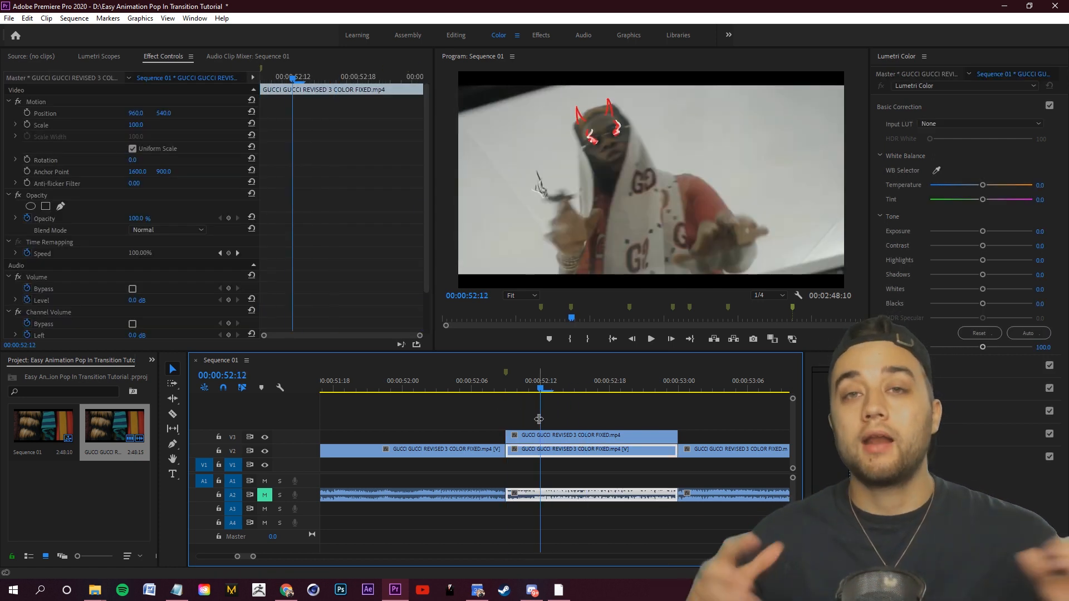
drag(543, 390, 508, 406)
click(670, 407)
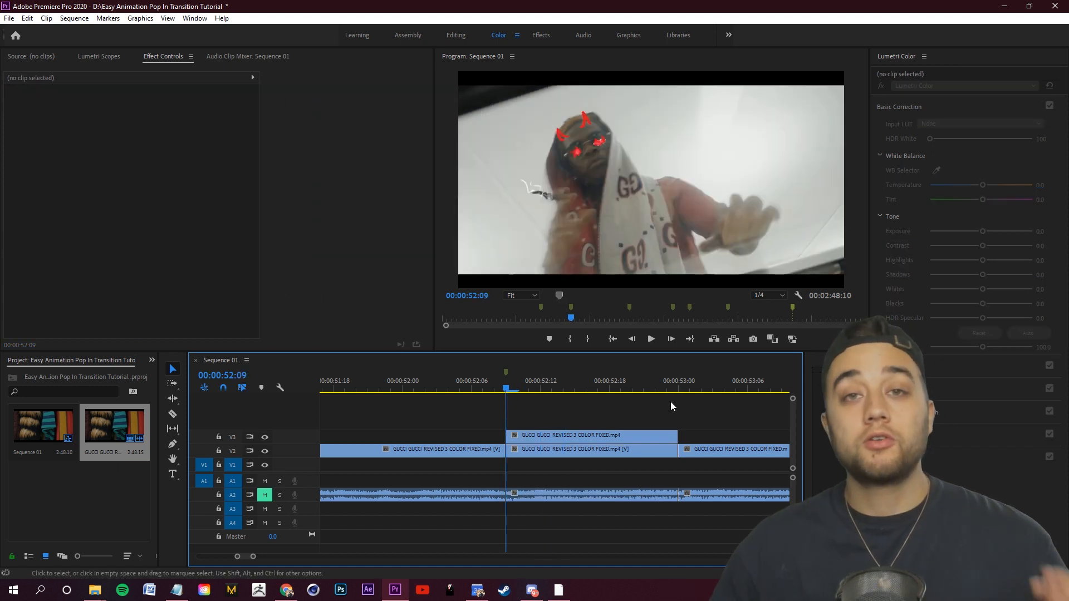
Copy the short segment on V3 into a new sequence based on the ARRI 1080p 23.976 preset
click(566, 439)
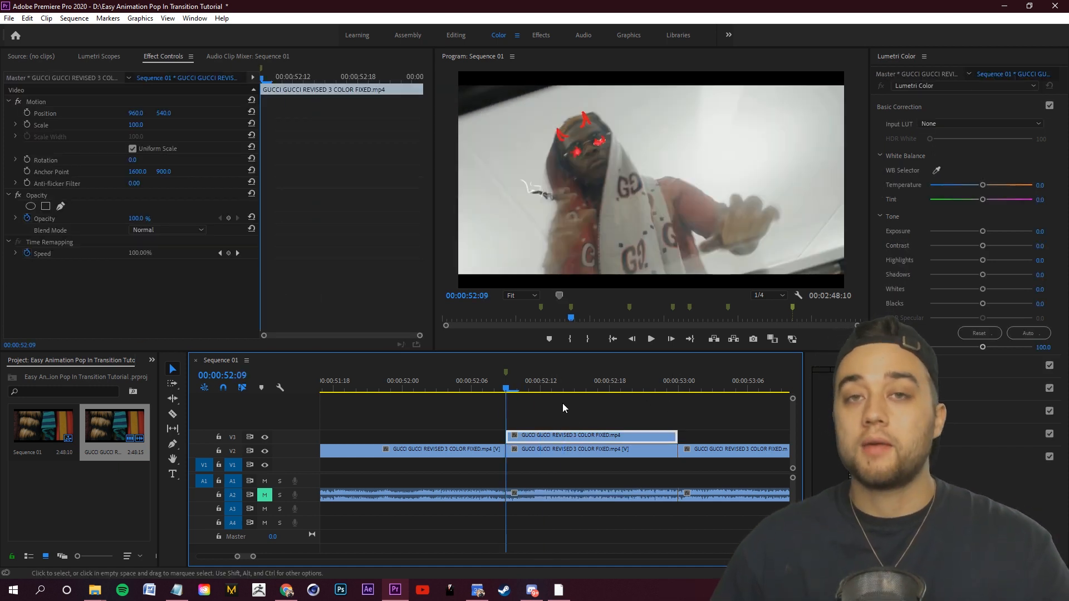
click(8, 19)
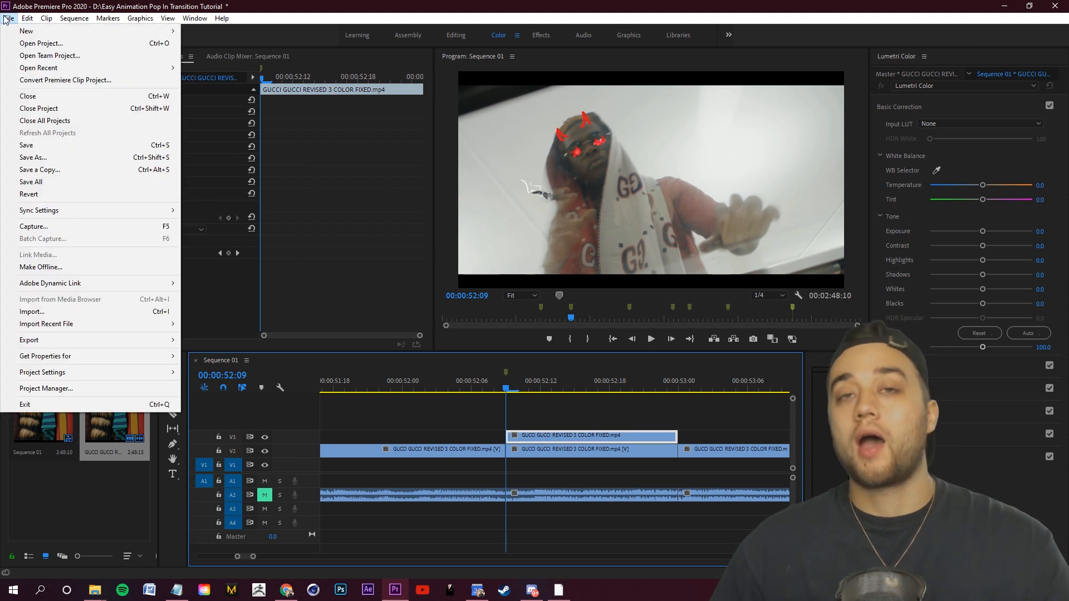
mouse_move(101, 31)
click(211, 56)
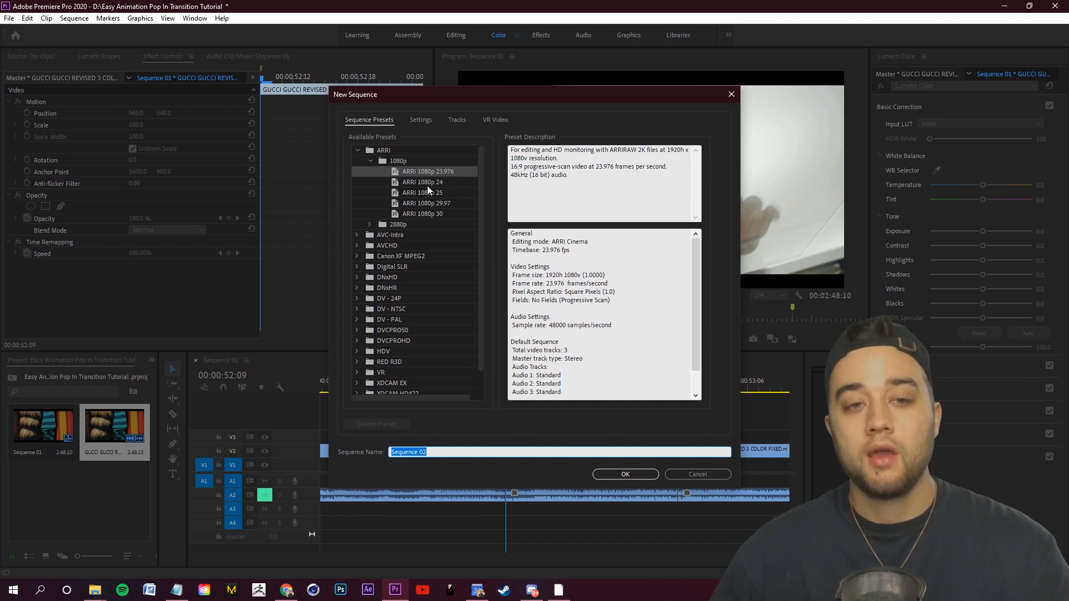
key(Return)
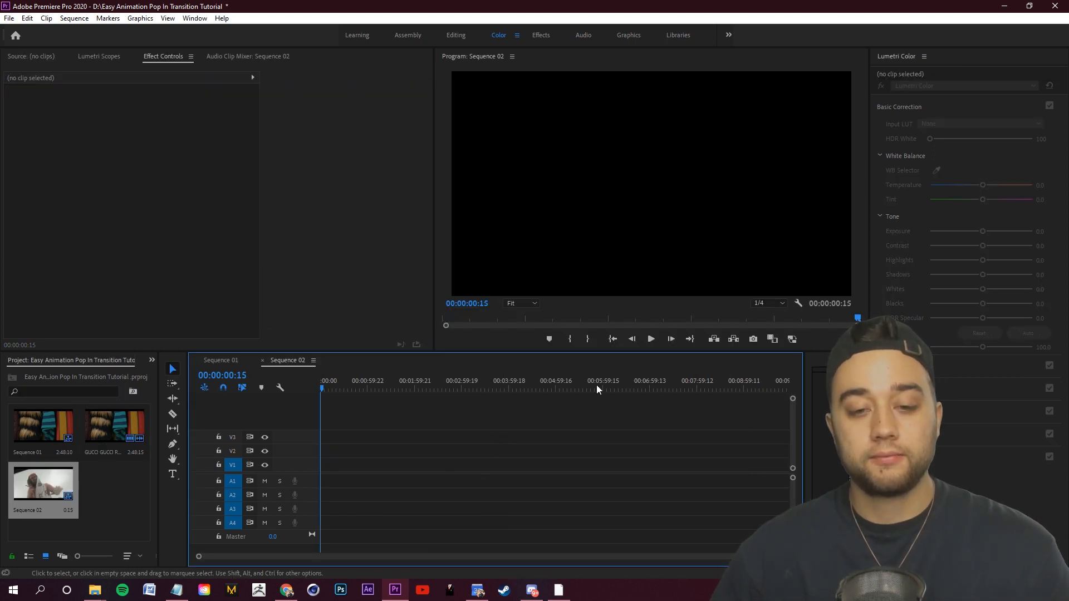
Export the new sequence as an MP4 named 1 into the Animation Pop In Tutorial folder on MAIN 8TB DRIVE (K:)
click(9, 18)
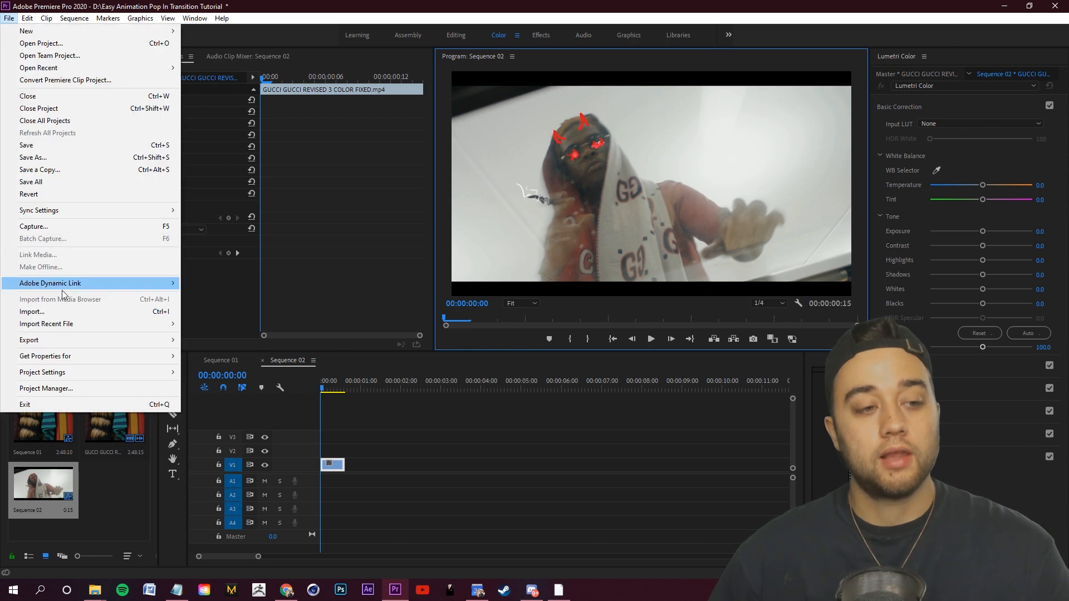
click(589, 267)
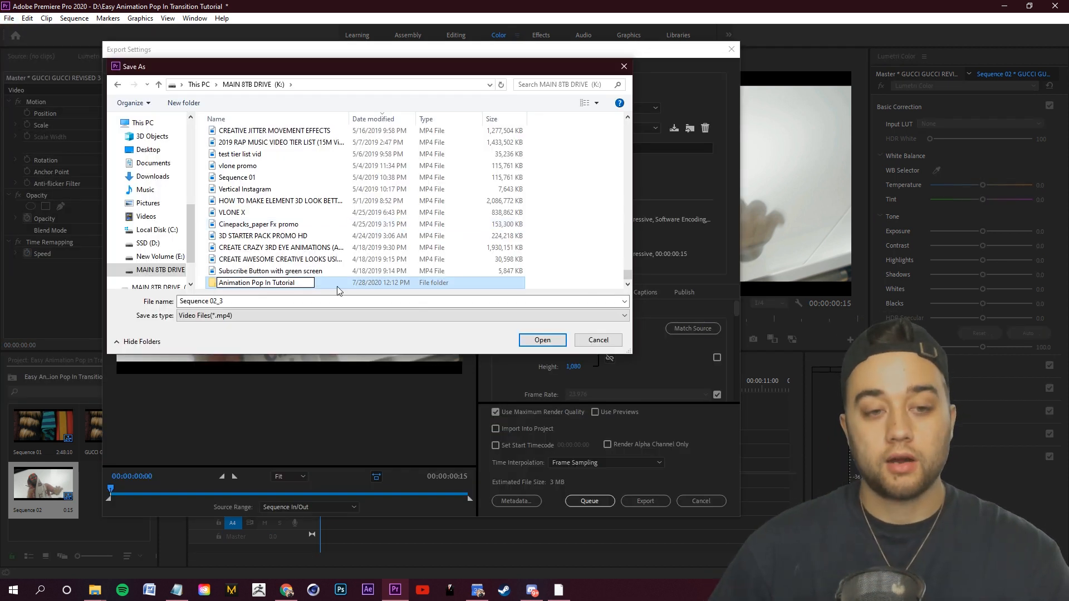
double_click(338, 287)
click(241, 302)
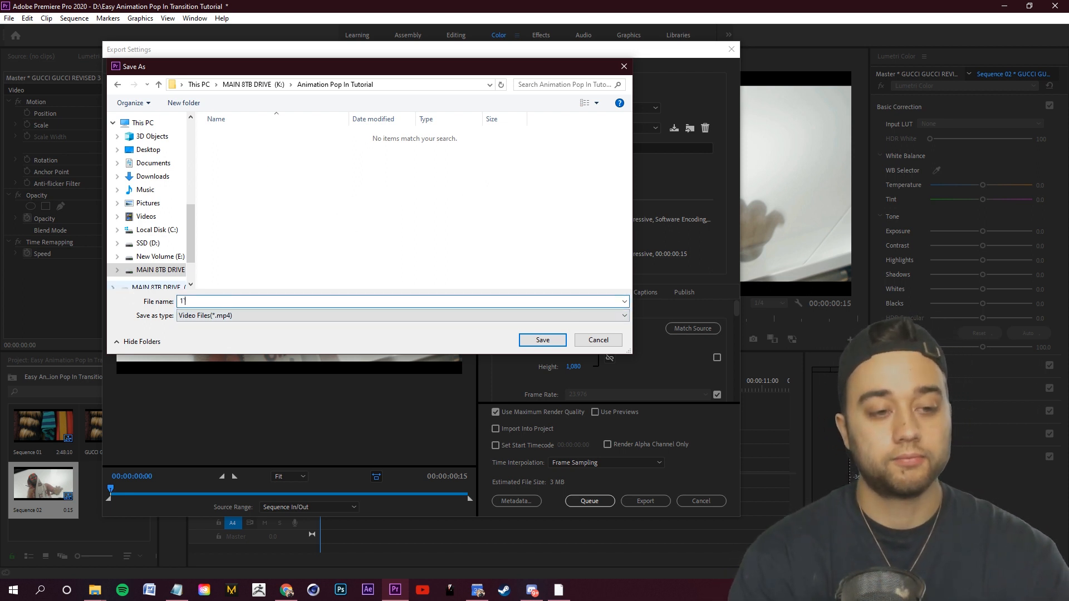
click(542, 339)
click(645, 501)
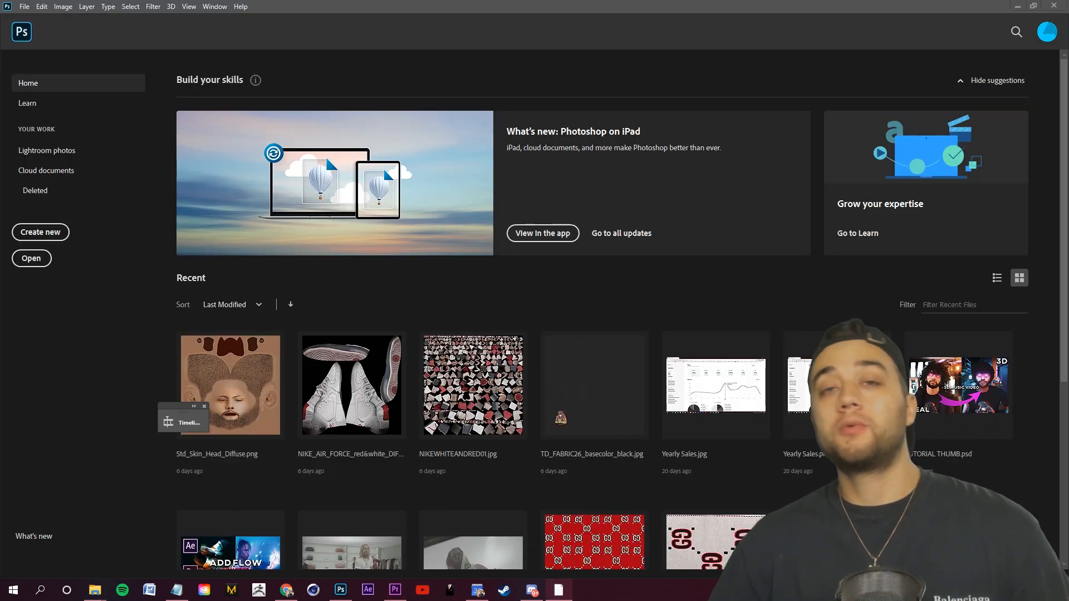
Open the exported video 1 in Photoshop and expand the Timeline beneath the canvas
click(32, 259)
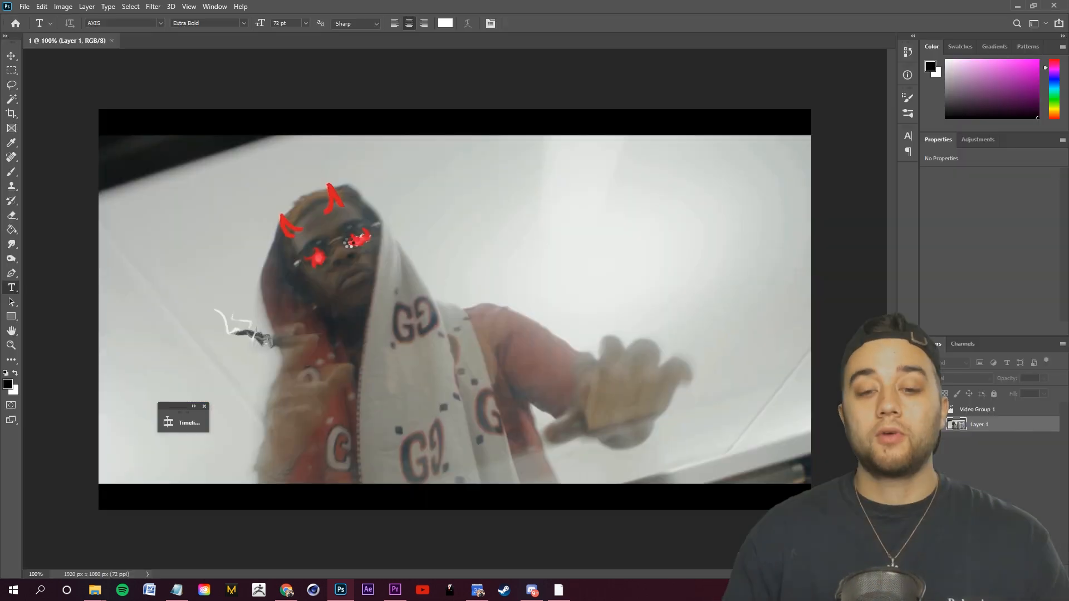
click(181, 421)
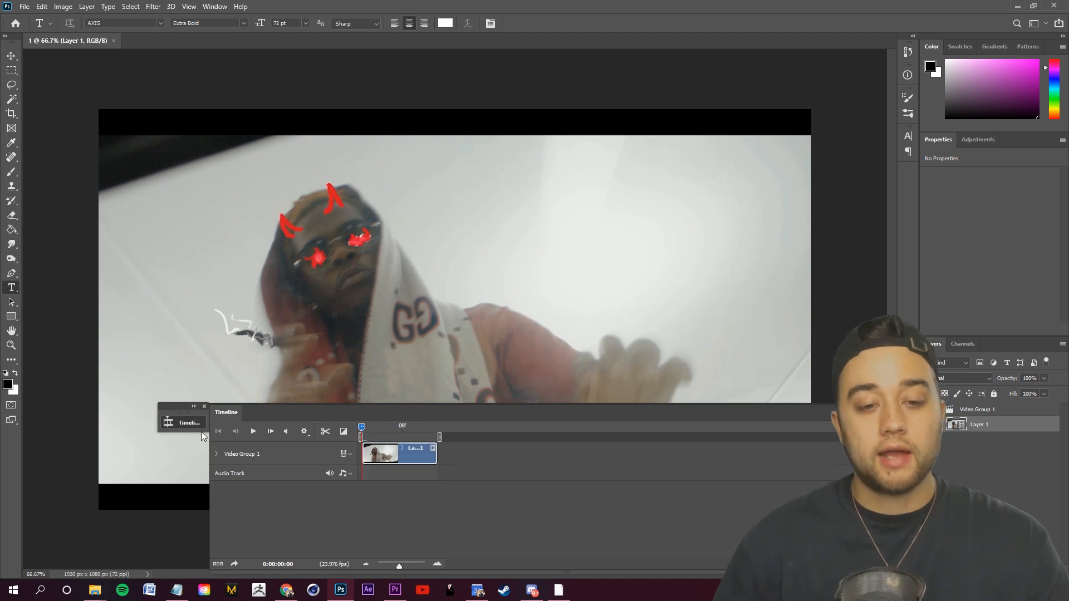
drag(381, 425, 361, 437)
scroll(418, 321, up, 3)
drag(425, 312, 514, 214)
scroll(493, 259, down, 4)
mouse_move(365, 428)
mouse_down()
mouse_move(393, 437)
mouse_move(372, 438)
mouse_up()
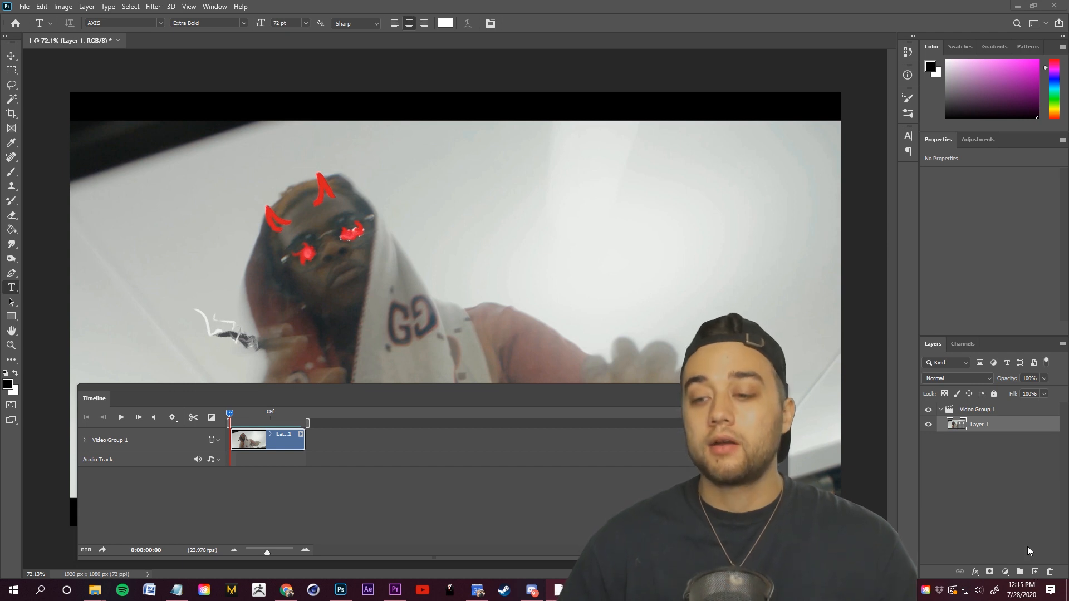
Add an empty layer above Video Group 1, match its timeline start and length to the video clip, and play it back
click(1035, 572)
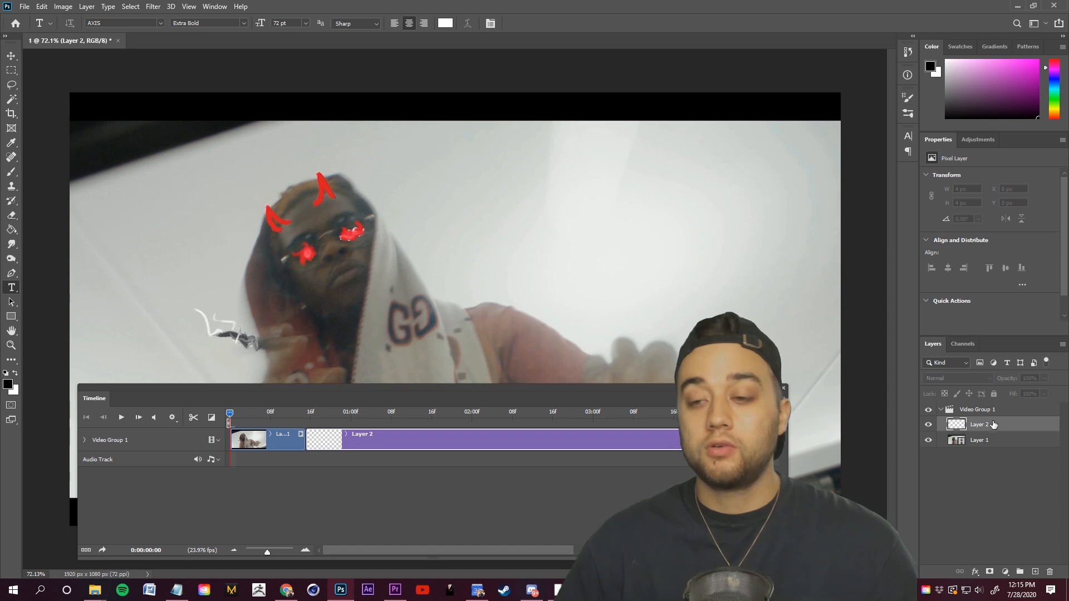
drag(992, 429, 980, 402)
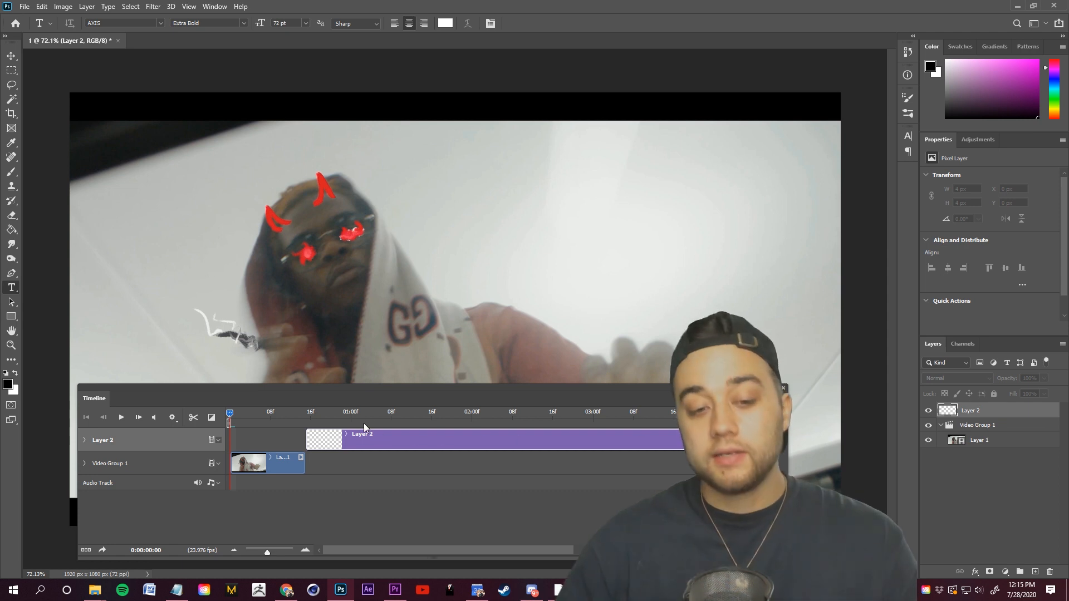
drag(340, 442, 265, 442)
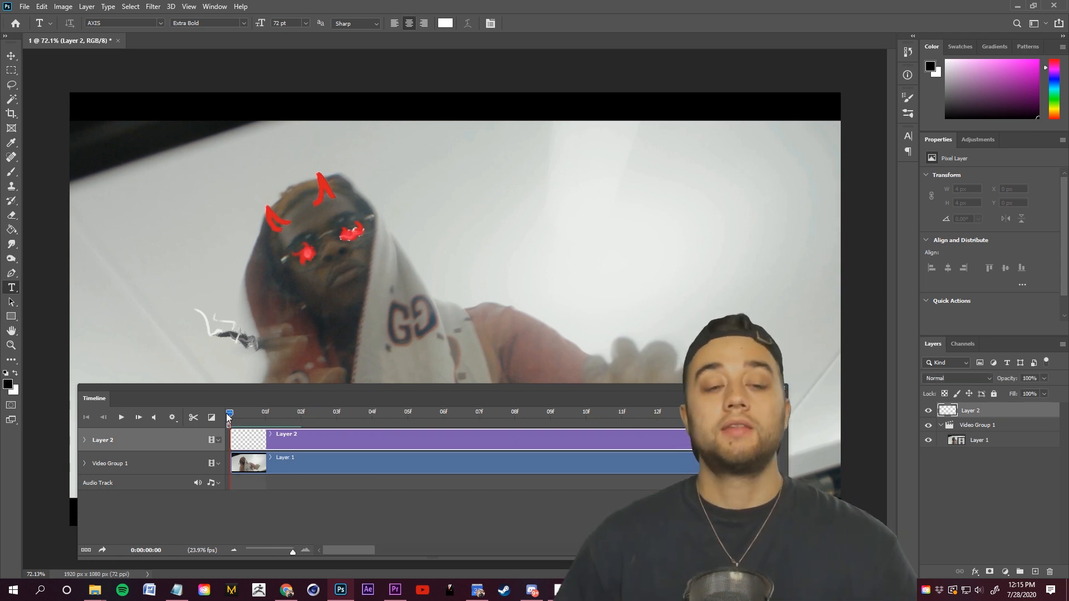
key(space)
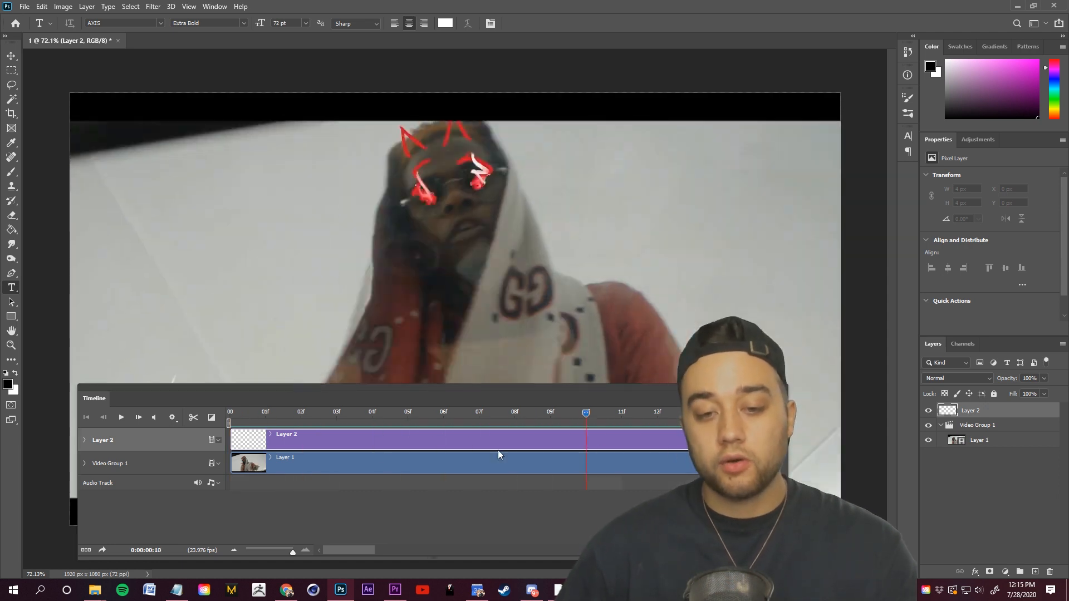
key(space)
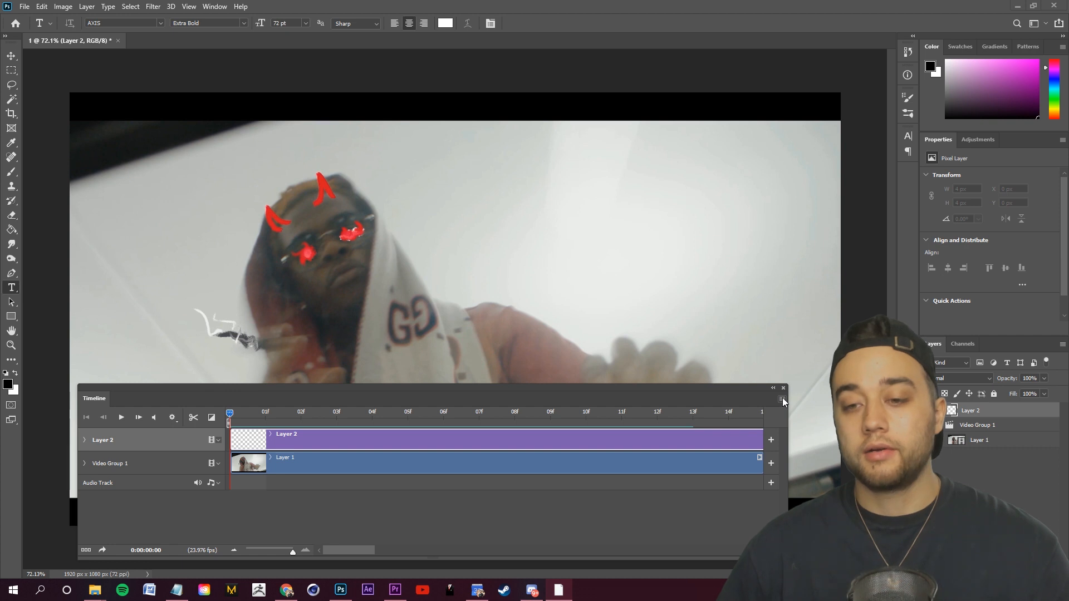
Check the Enable Timeline Shortcut Keys option and step back and forth between the clip's first two frames
click(782, 400)
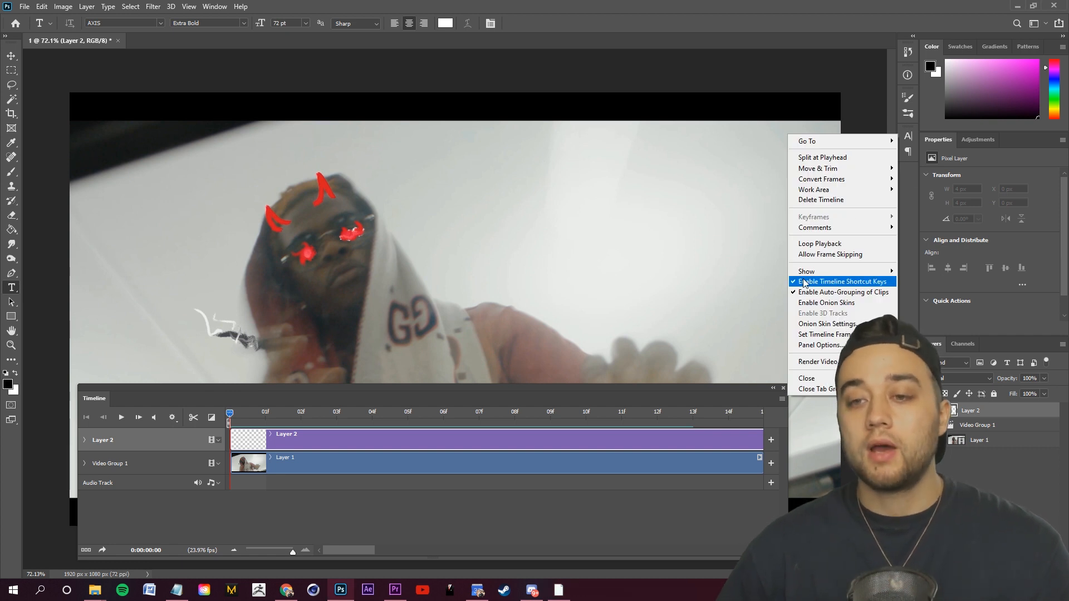
click(496, 5)
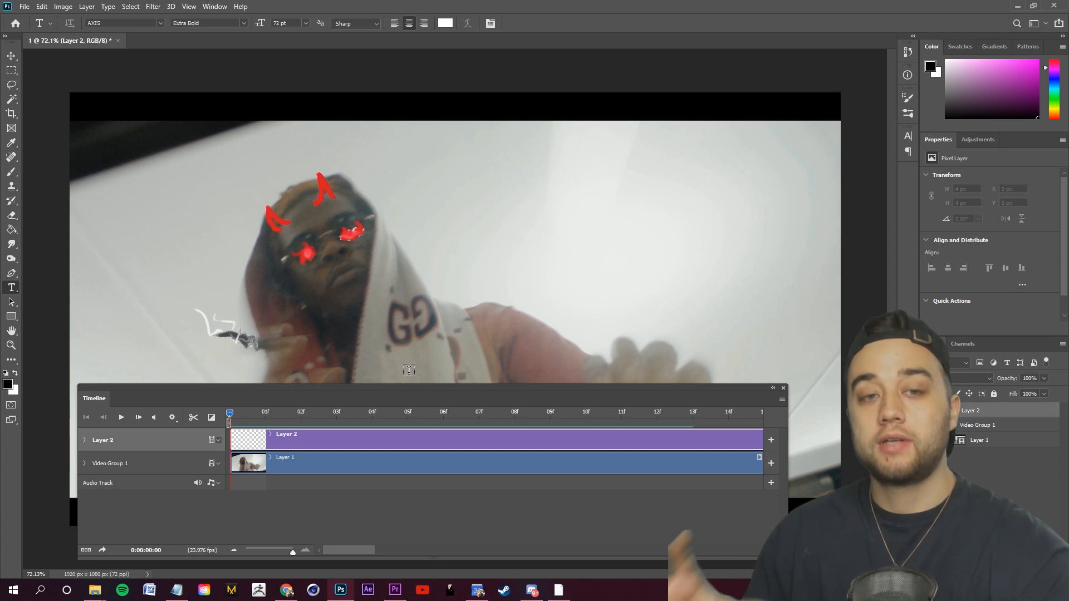
key(Right)
key(Left)
key(Right)
key(Left)
key(Right)
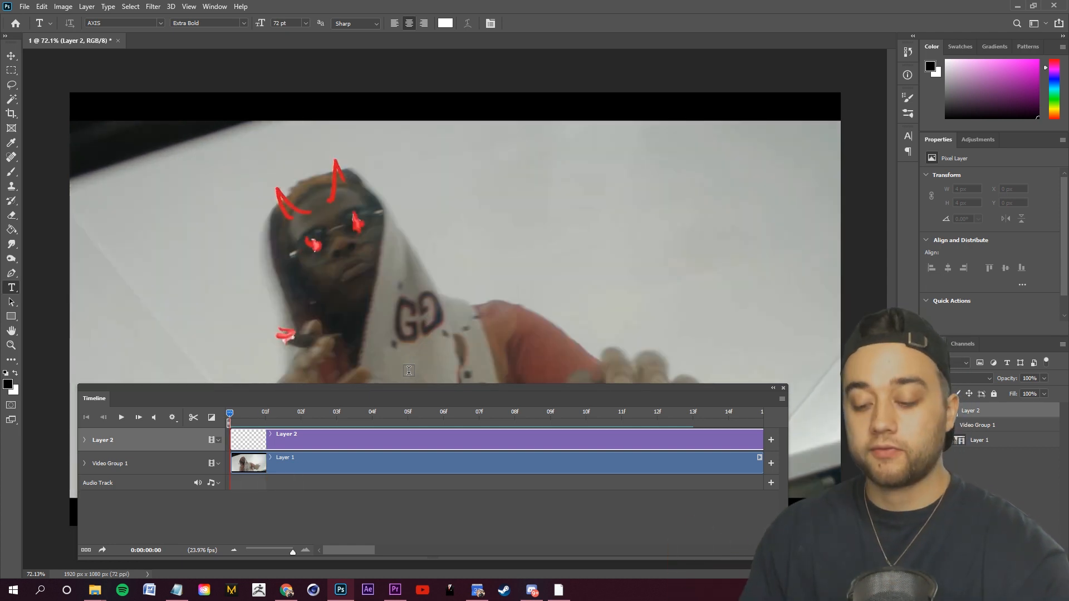
key(Left)
key(Right)
key(Left)
key(Right)
key(Left)
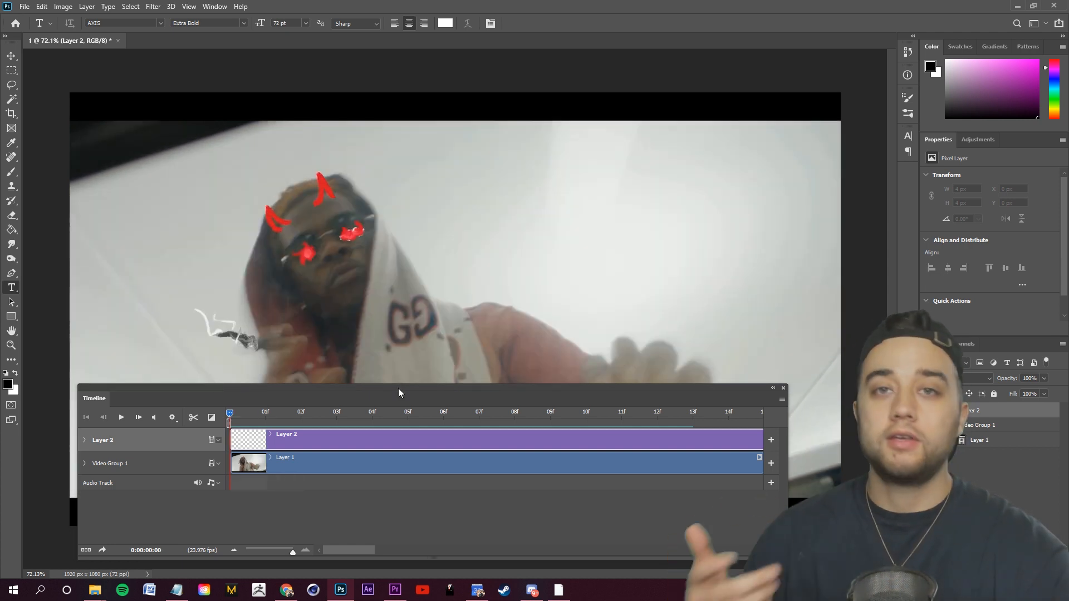
key(Right)
key(Right)
key(Right)
key(Right)
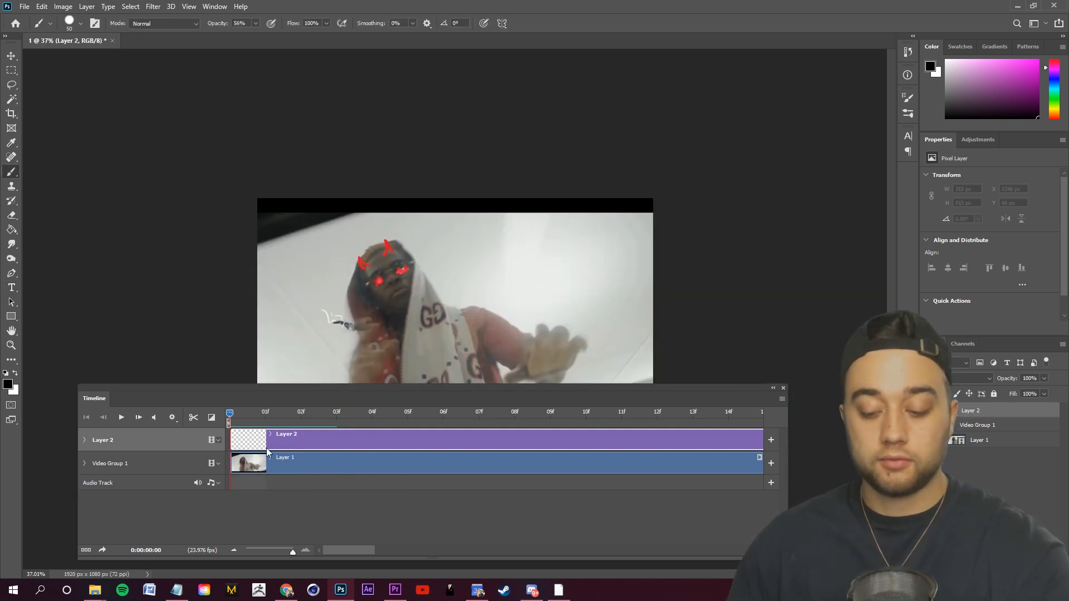
Split Layer 2 at each frame from 01 to 04, stepping the playhead forward one frame between cuts
key(Right)
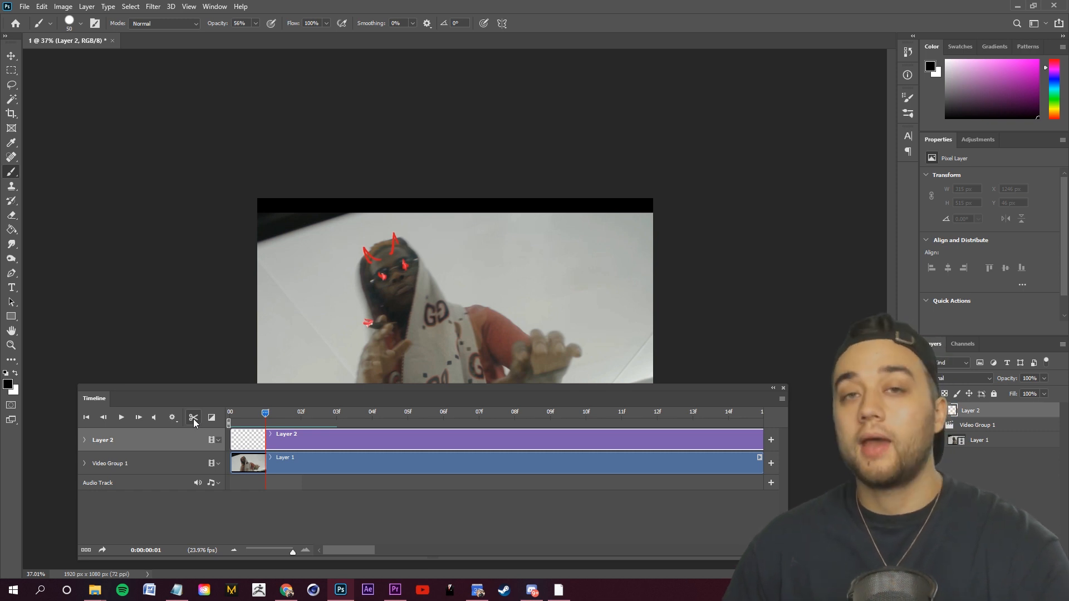
click(193, 418)
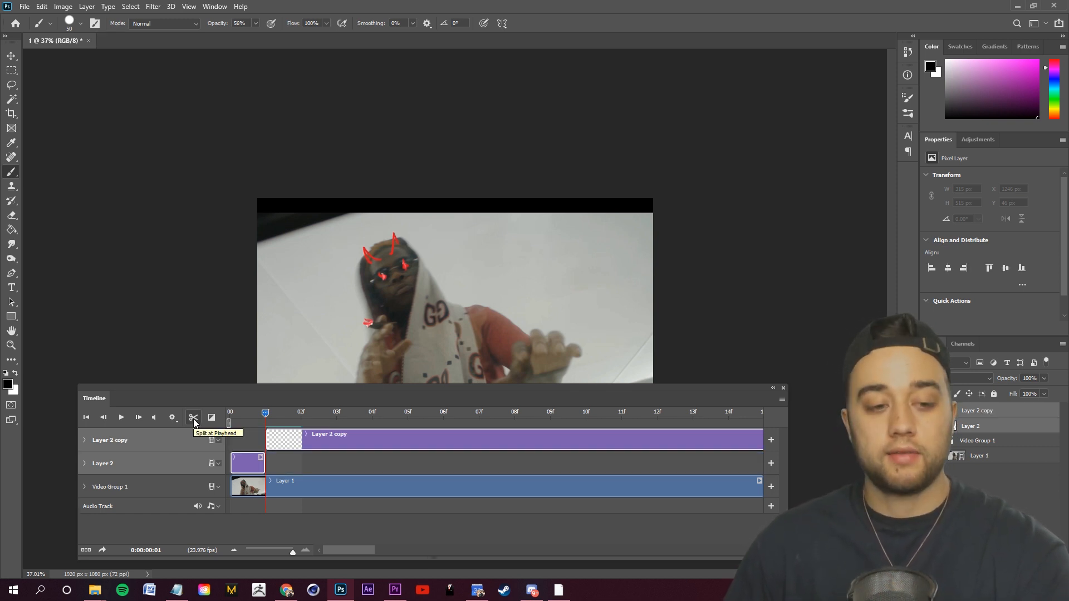
key(Right)
click(192, 419)
key(Right)
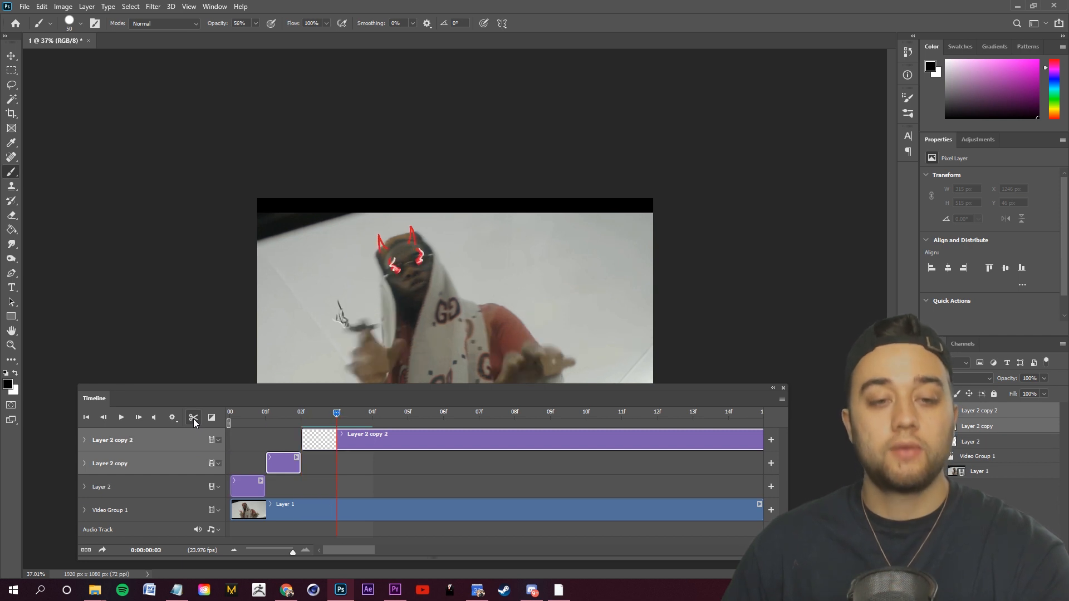
click(192, 418)
key(Right)
click(193, 418)
key(Right)
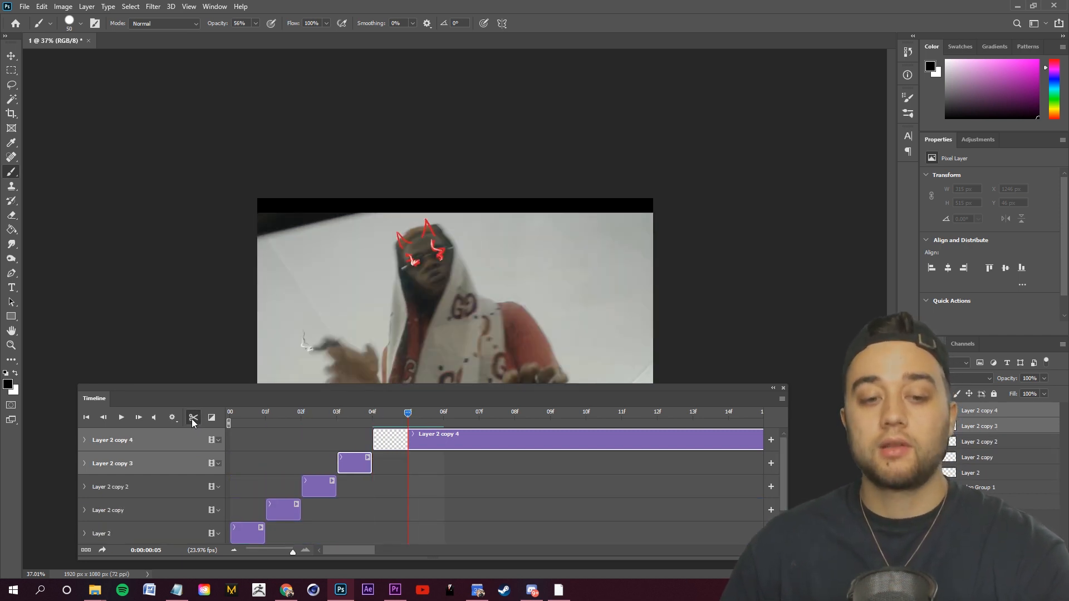
Continue splitting the remaining Layer 2 clip frame by frame from frame 05 through frame 13
click(193, 420)
key(Right)
click(193, 420)
key(Right)
click(192, 420)
key(Right)
click(193, 418)
key(Right)
click(193, 419)
key(Right)
click(193, 419)
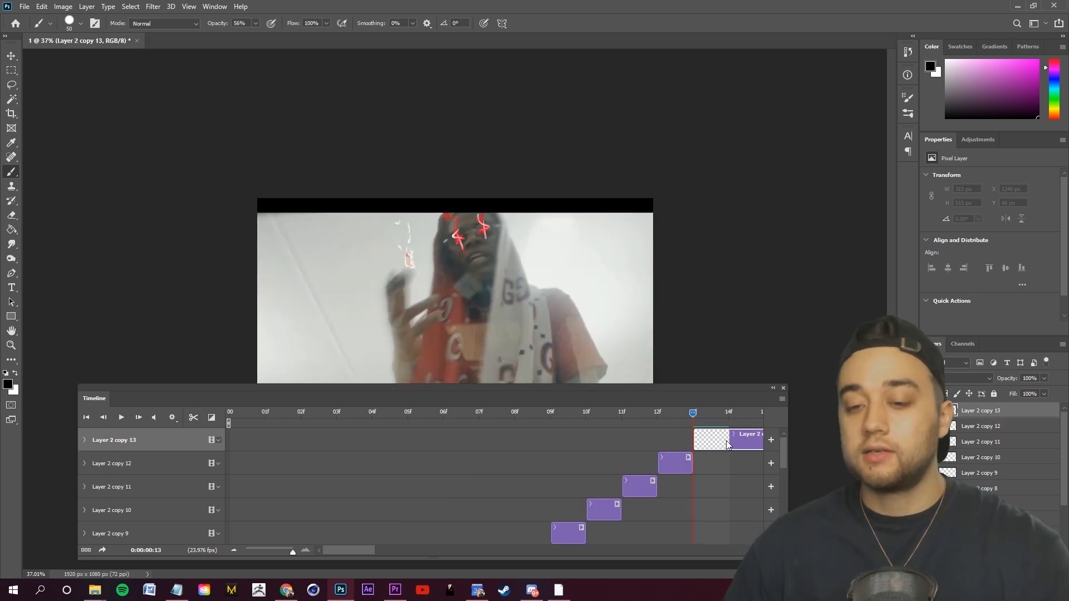
Delete the leftover Layer 2 copy 13 clip at the end of the timeline and bring the playhead back towards the start
drag(332, 549, 283, 546)
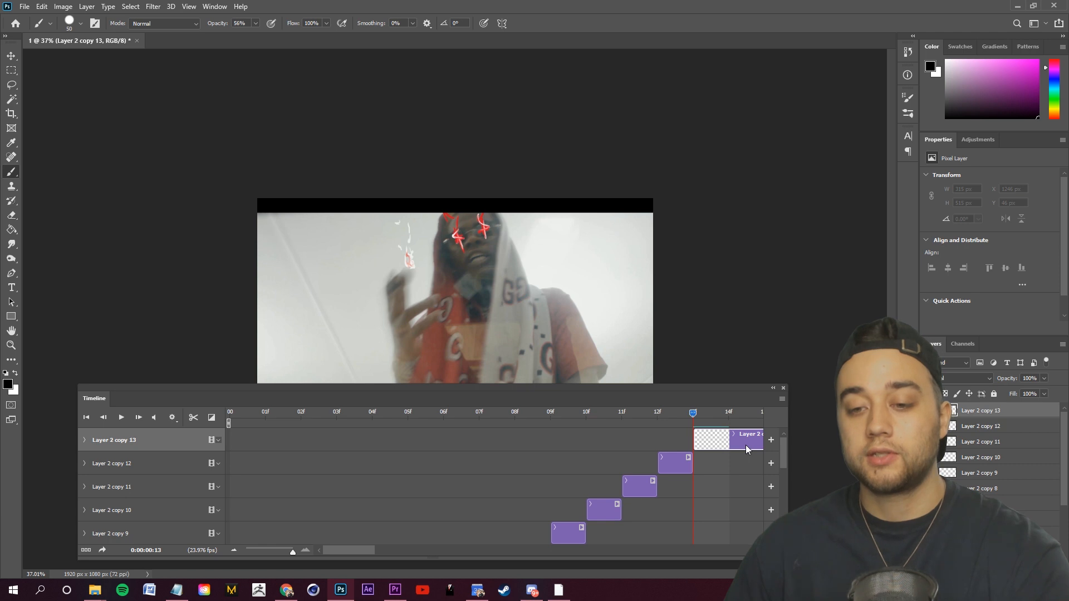
key(Delete)
drag(692, 412, 266, 502)
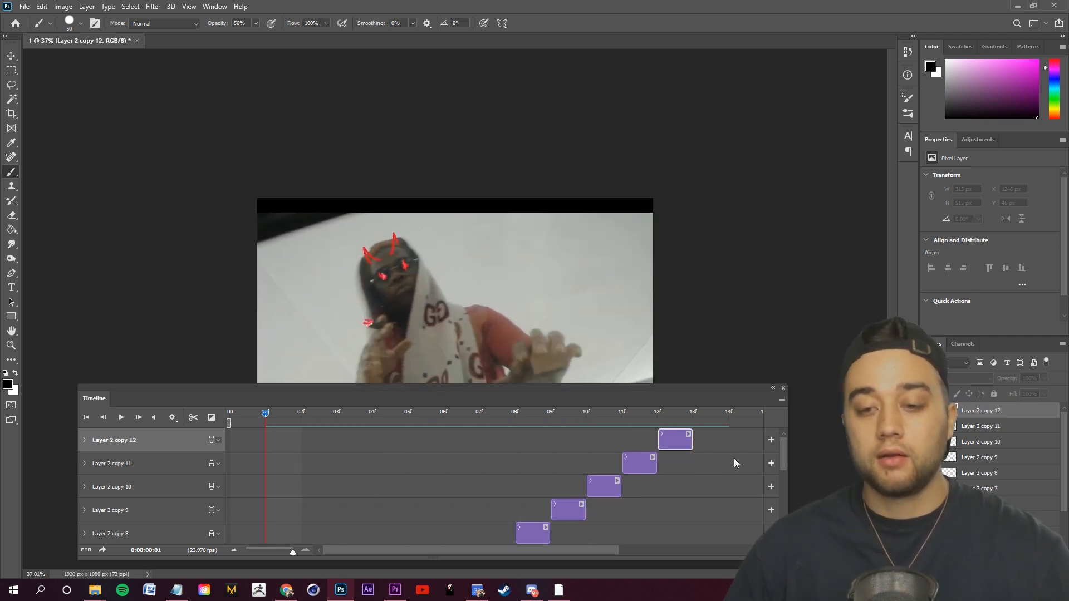
Return the playhead to frame 00 and select the one-frame Layer 2 clip there
drag(781, 446, 802, 483)
drag(266, 413, 229, 413)
drag(782, 492, 817, 523)
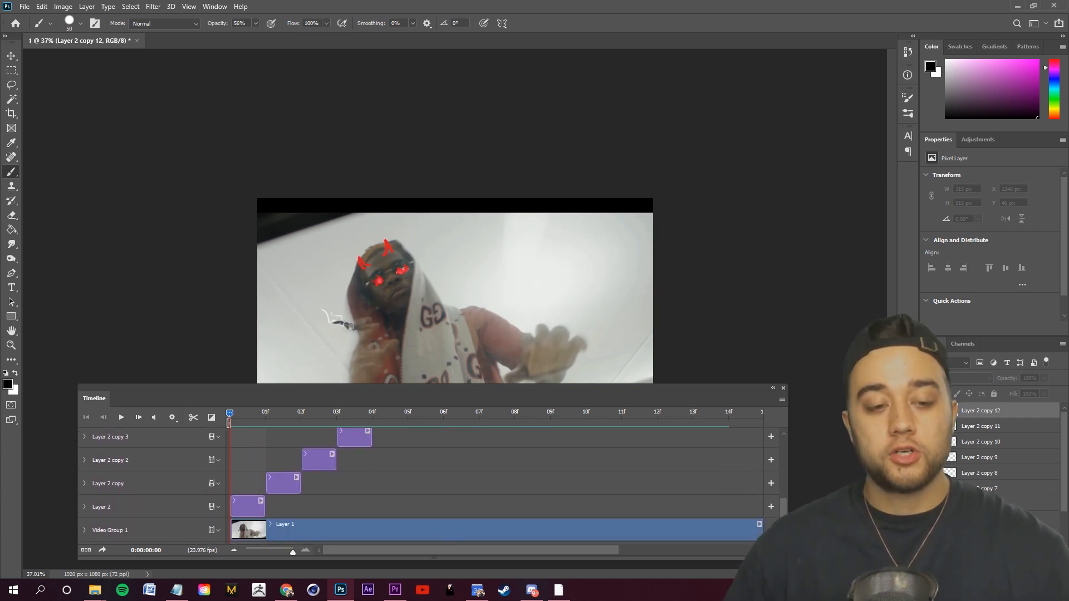
click(251, 509)
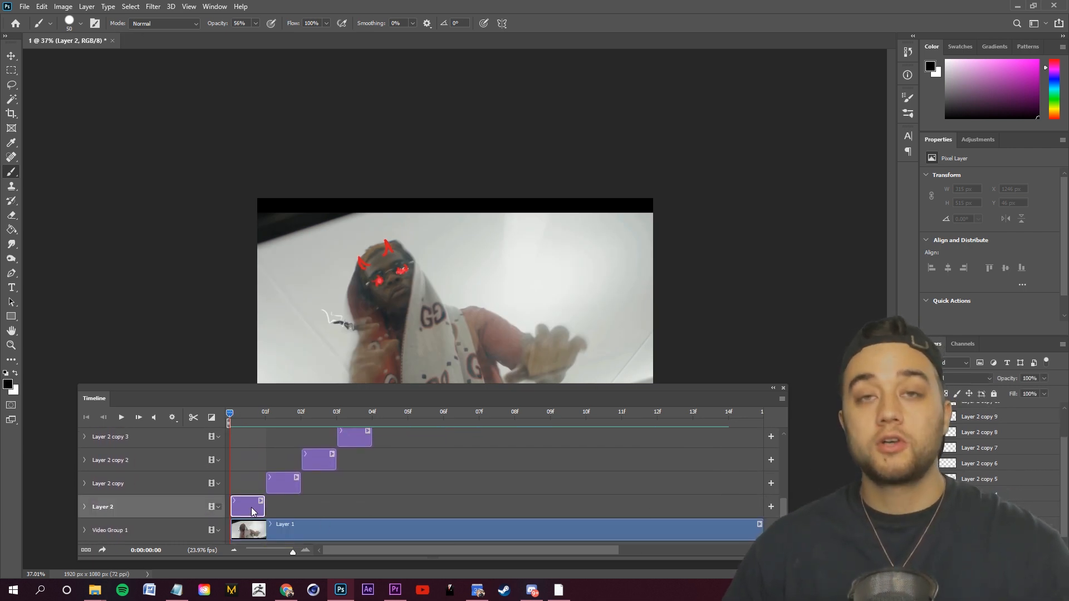
drag(265, 411, 182, 492)
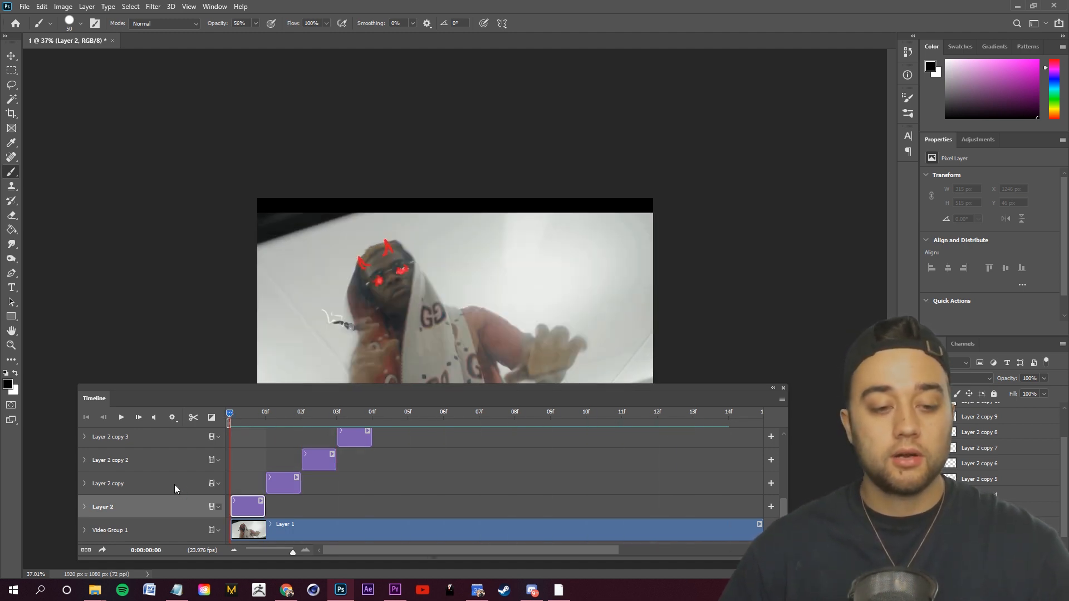
Activate the Brush Tool and look through the General and Dry Media brush groups in the brush presets, leaving them collapsed
right_click(9, 176)
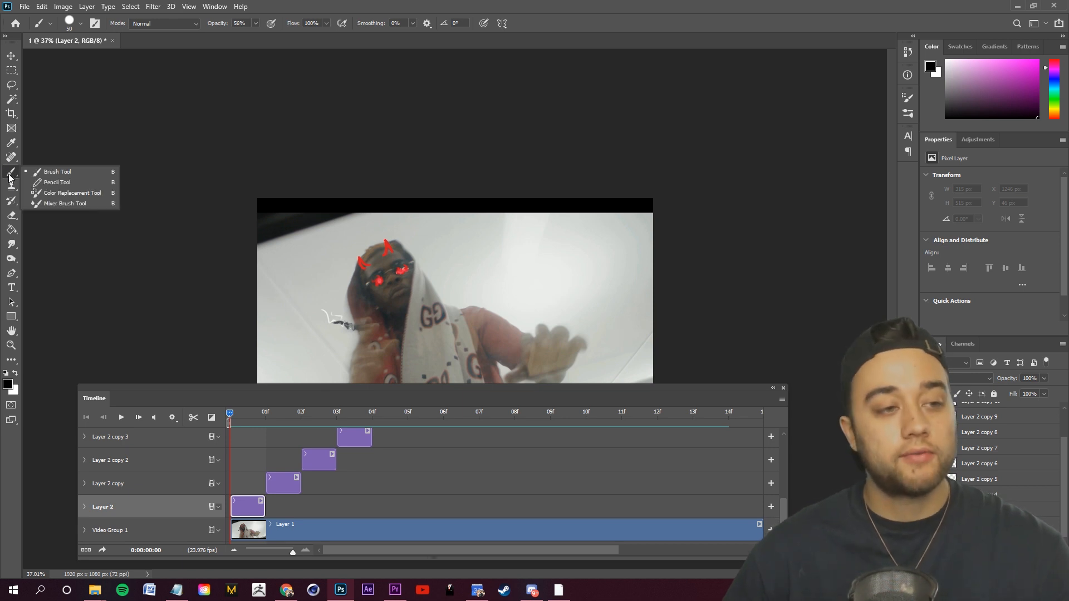
click(40, 173)
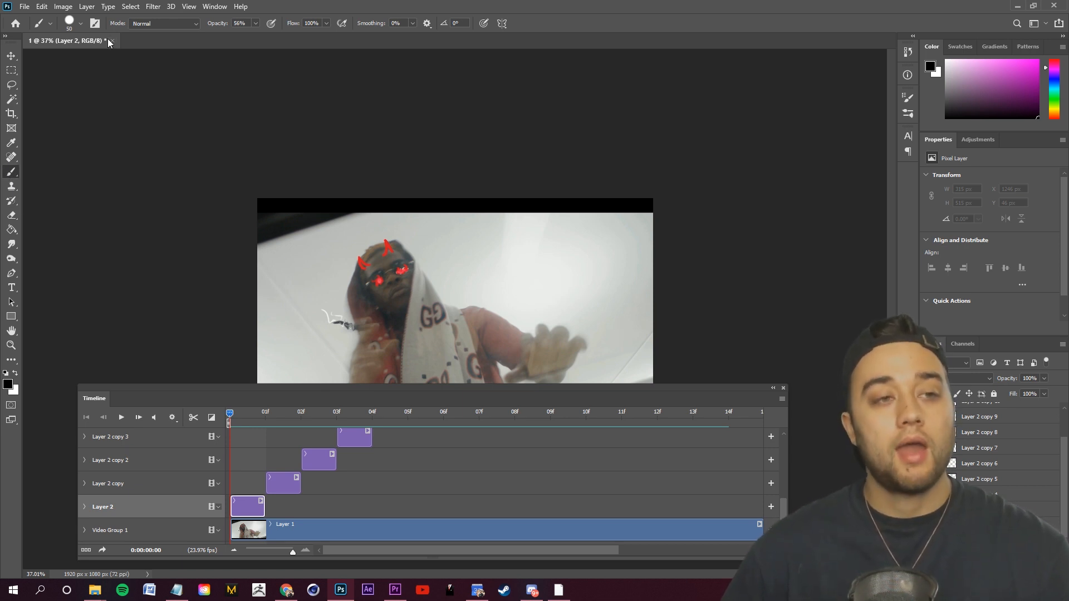
click(81, 23)
scroll(138, 133, up, 2)
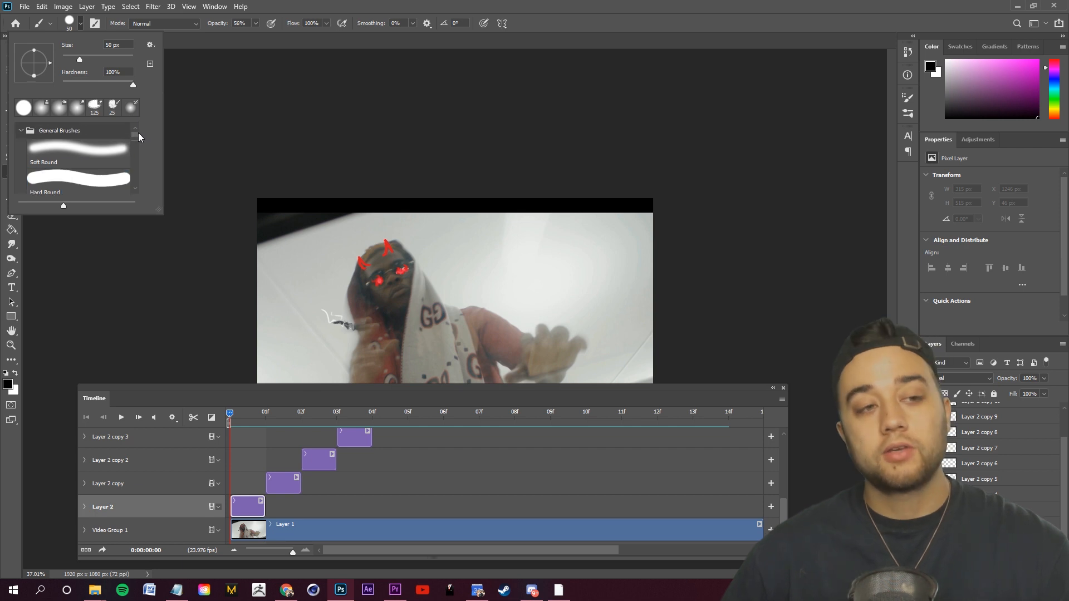
click(30, 131)
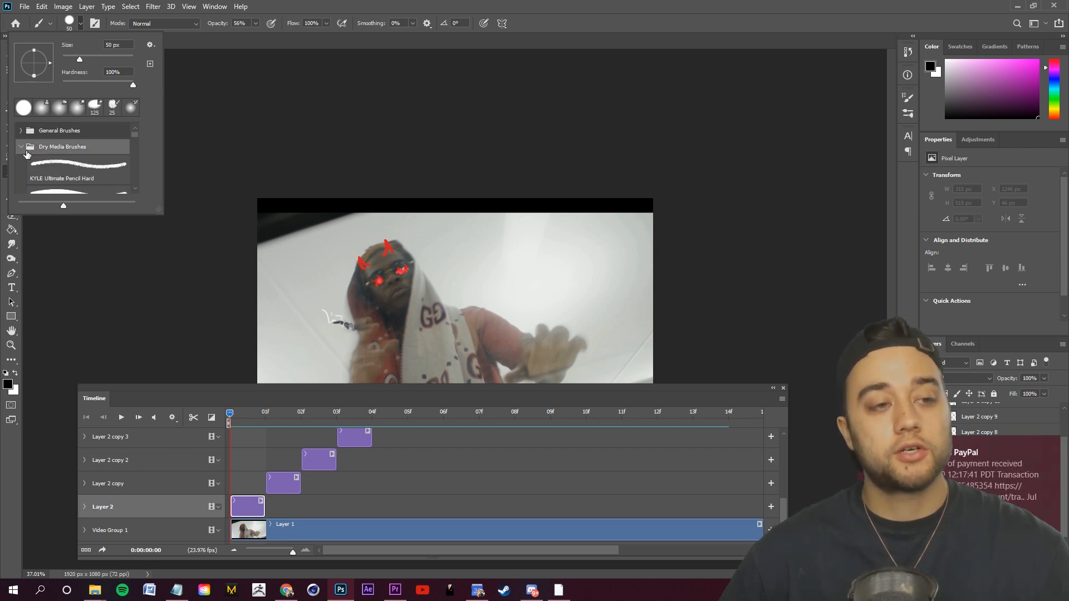
click(43, 177)
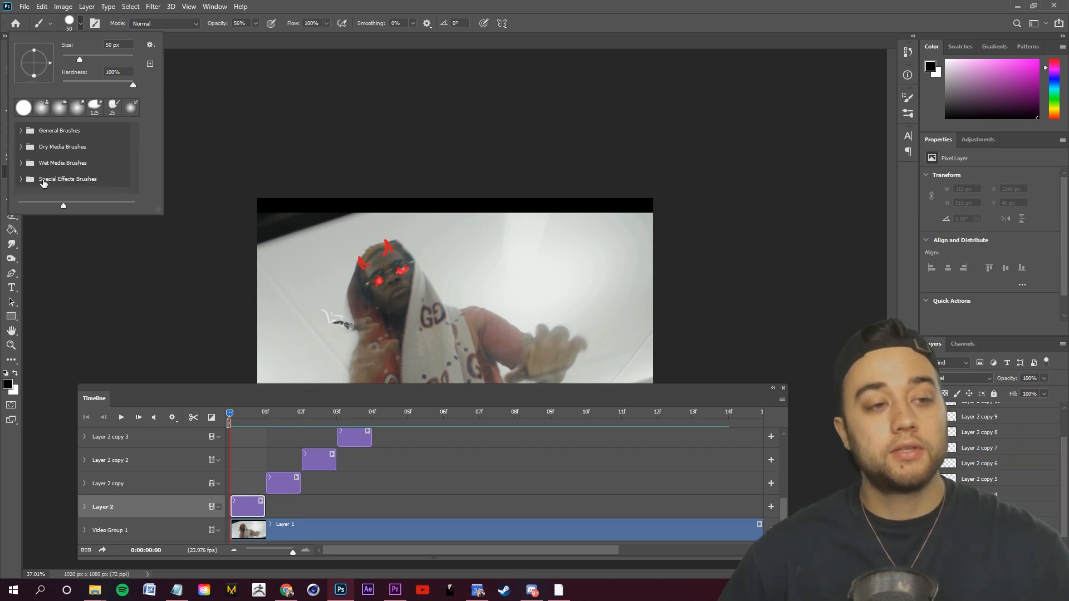
click(38, 161)
click(46, 180)
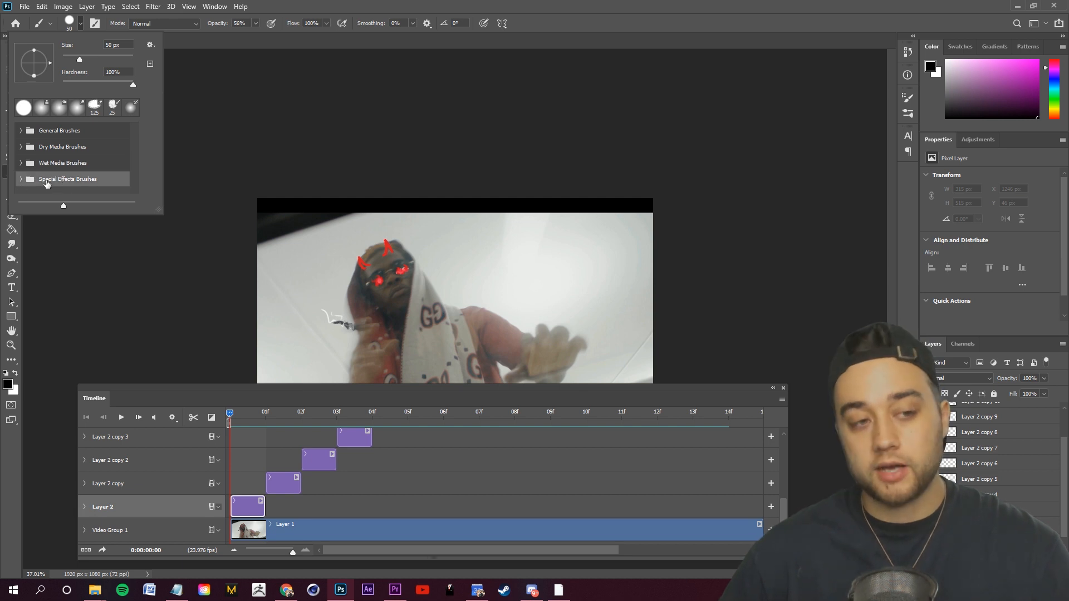
Choose one of Kyle's Real Oils brushes from the Wet Media Brushes group
click(23, 163)
scroll(75, 184, down, 3)
scroll(78, 152, down, 3)
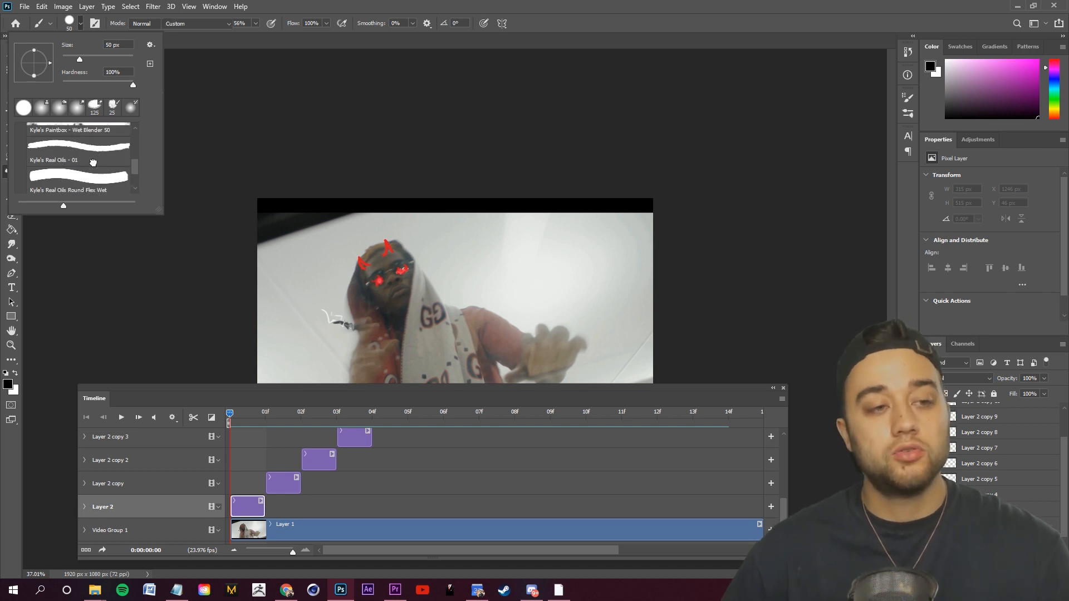
click(93, 163)
scroll(95, 175, down, 2)
click(89, 179)
Try the brush with black and white test strokes on Layer 2 and undo them
drag(553, 279, 529, 277)
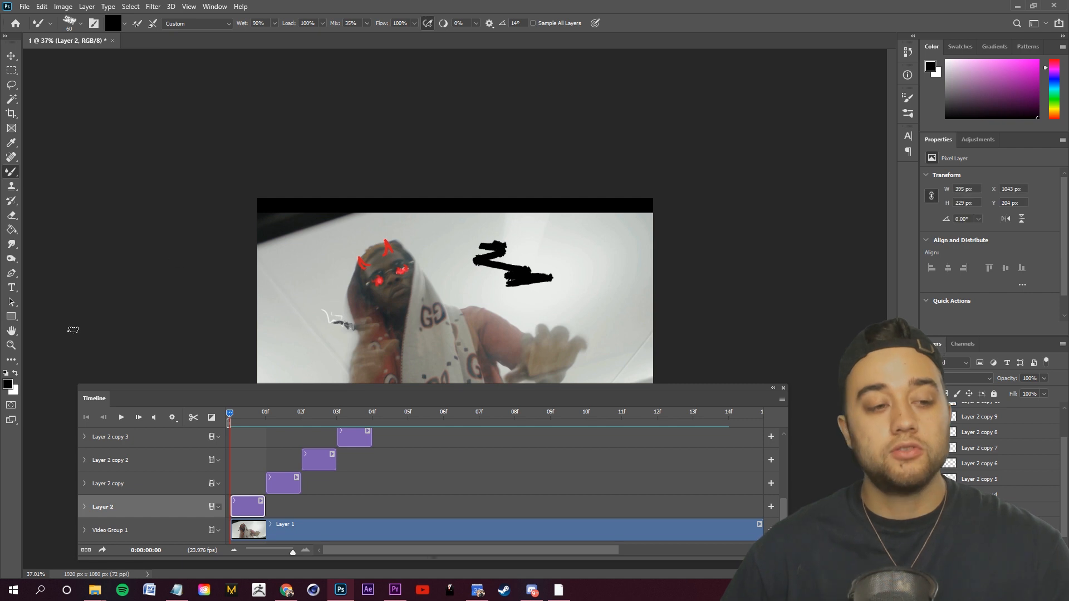
click(16, 374)
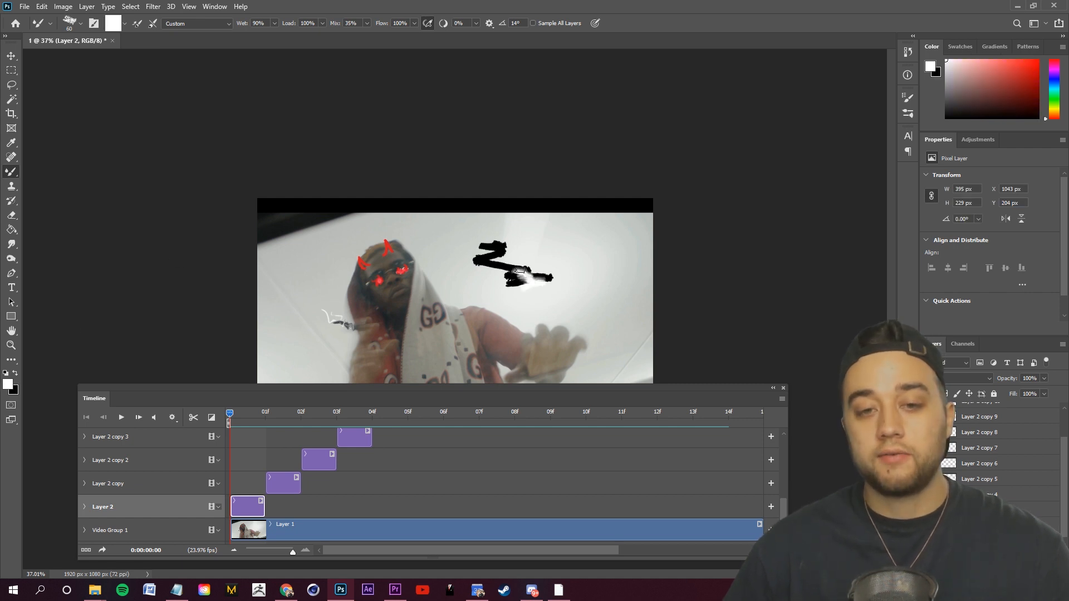
scroll(531, 302, up, 3)
mouse_move(641, 237)
mouse_down()
mouse_move(580, 240)
mouse_move(592, 220)
mouse_move(541, 186)
mouse_move(550, 135)
mouse_up()
key(ctrl+z)
key(ctrl+z)
key(ctrl+z)
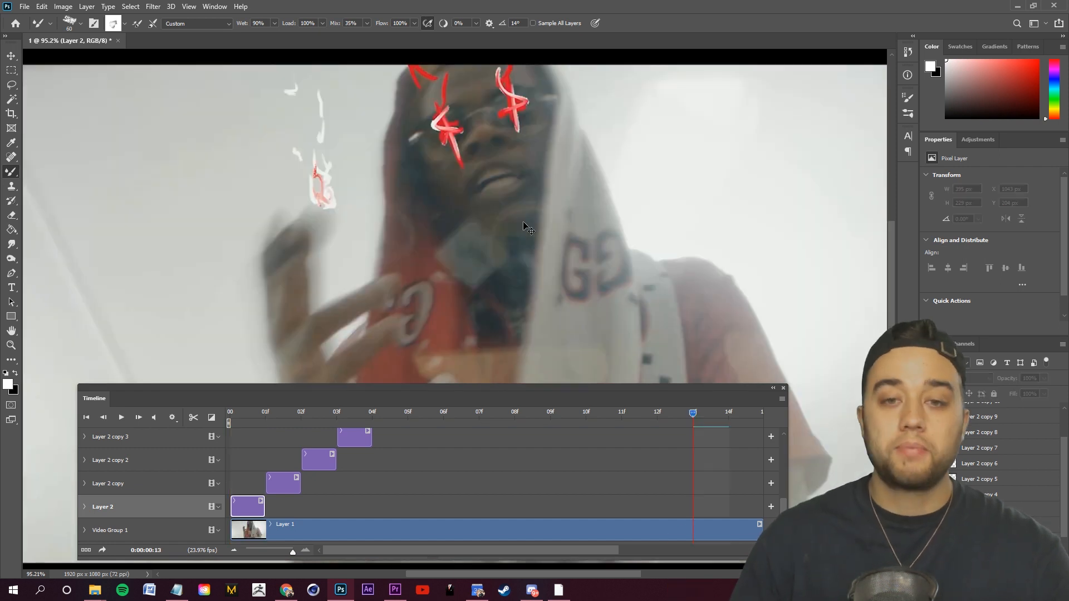
scroll(525, 227, down, 7)
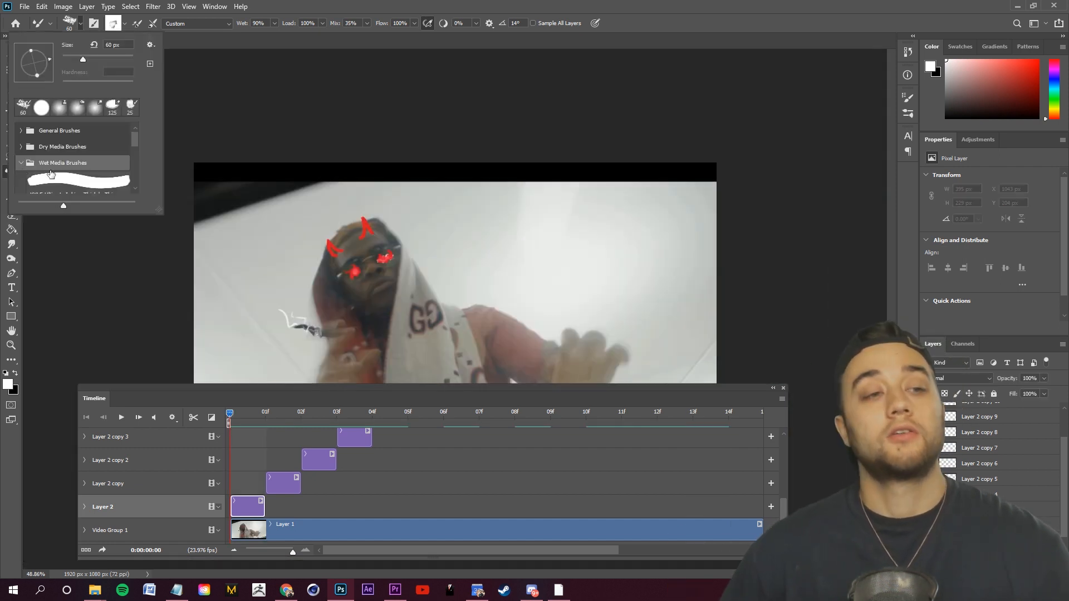
scroll(92, 175, down, 1)
scroll(92, 174, down, 5)
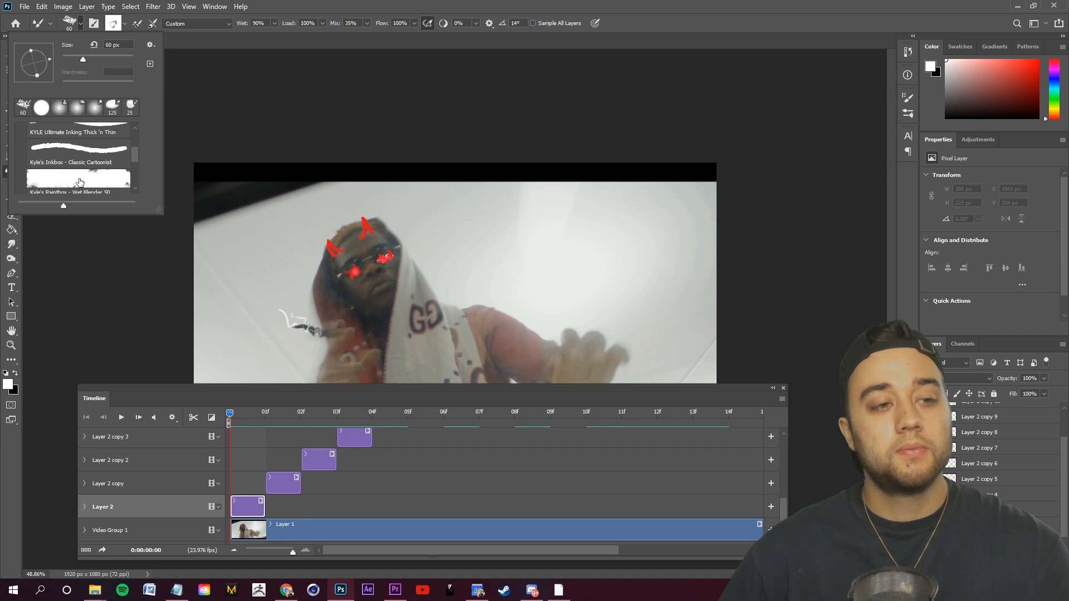
scroll(71, 180, up, 1)
click(402, 18)
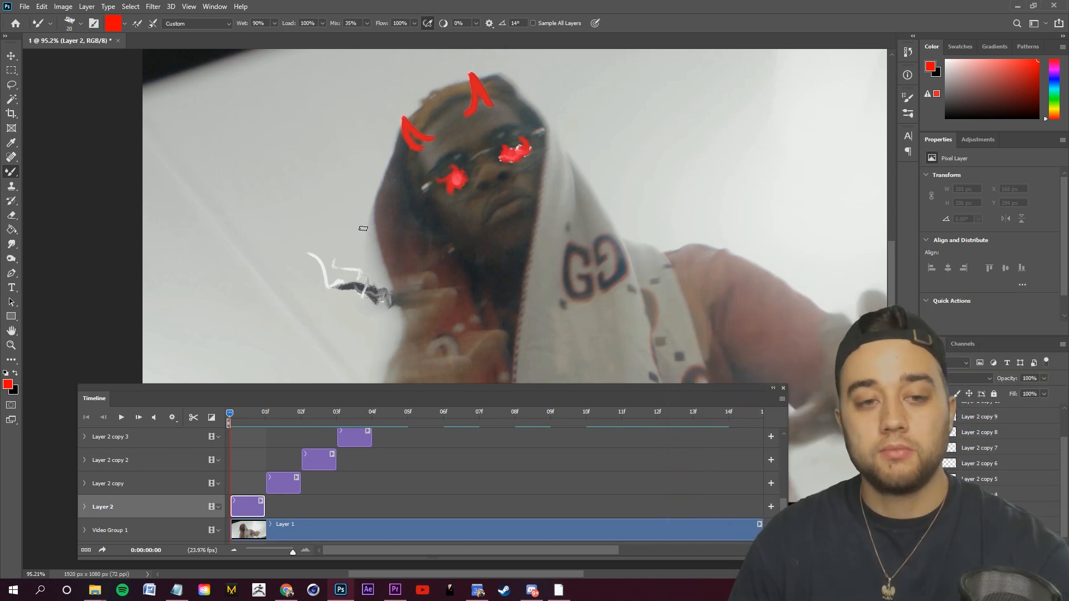
Trace the hood, shoulder, arm and outer edge of the outstretched hand in red on Layer 2 with a 10 px brush
drag(384, 189, 426, 99)
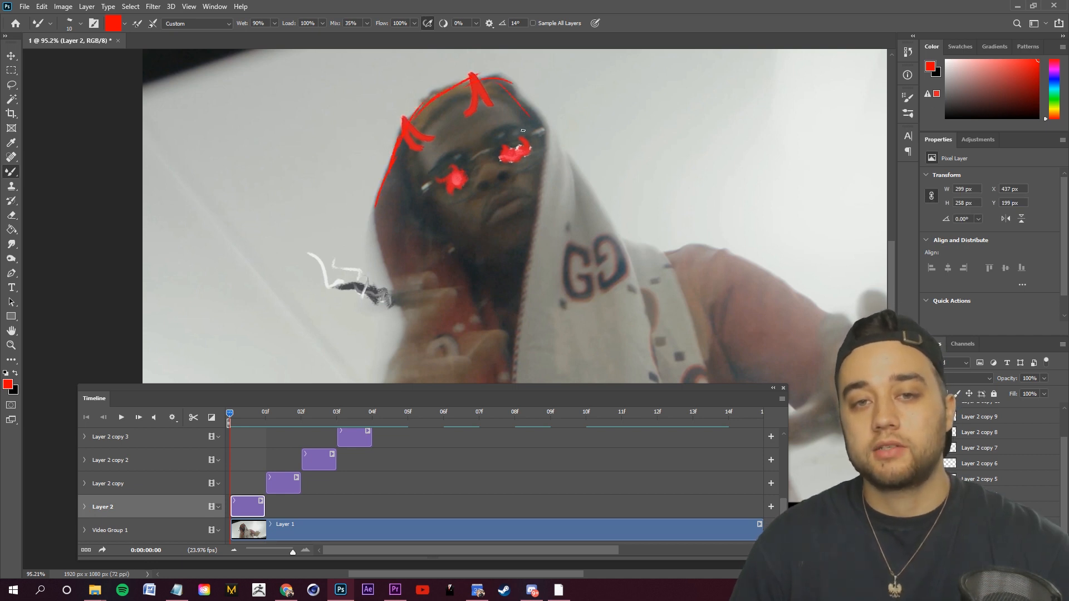
mouse_move(528, 115)
mouse_down()
mouse_move(620, 231)
mouse_move(441, 202)
mouse_up()
drag(483, 226, 666, 295)
mouse_move(676, 294)
mouse_down()
mouse_move(716, 282)
mouse_move(806, 328)
mouse_up()
drag(779, 312, 841, 259)
drag(856, 278, 810, 358)
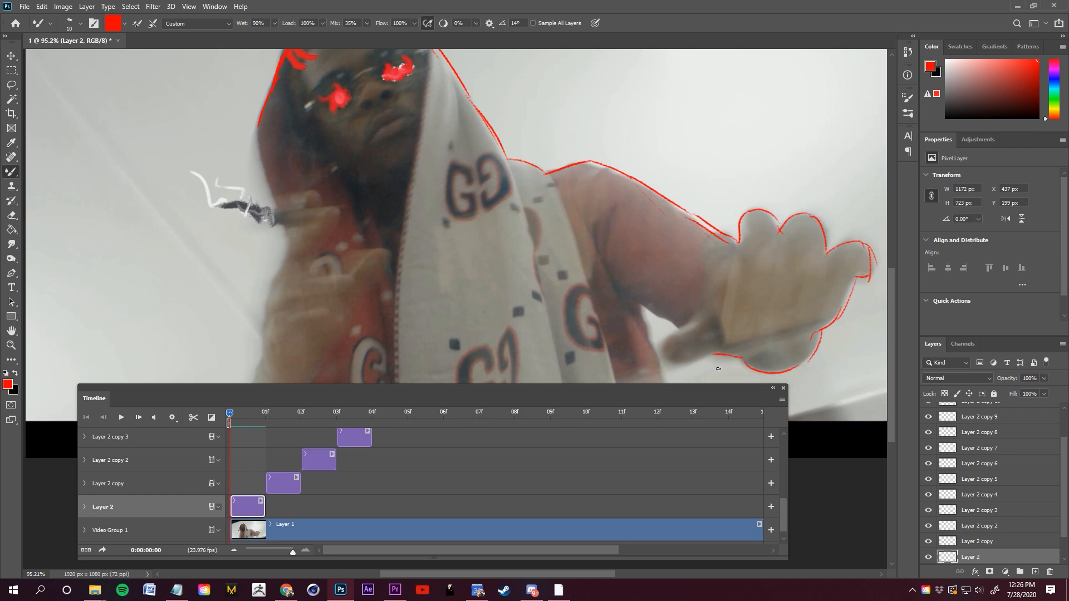
Outline the outstretched hand's thumb, fingers and the underside of that arm in red on Layer 2
drag(685, 329, 742, 357)
drag(636, 302, 685, 326)
drag(724, 312, 713, 264)
drag(739, 206, 763, 217)
drag(780, 212, 803, 215)
drag(585, 189, 611, 258)
drag(618, 262, 645, 334)
Outline the other side of the hood, the raised forearm and the fingers holding the cigarette in red
drag(345, 184, 472, 266)
drag(375, 162, 405, 269)
drag(398, 271, 377, 383)
drag(384, 251, 462, 229)
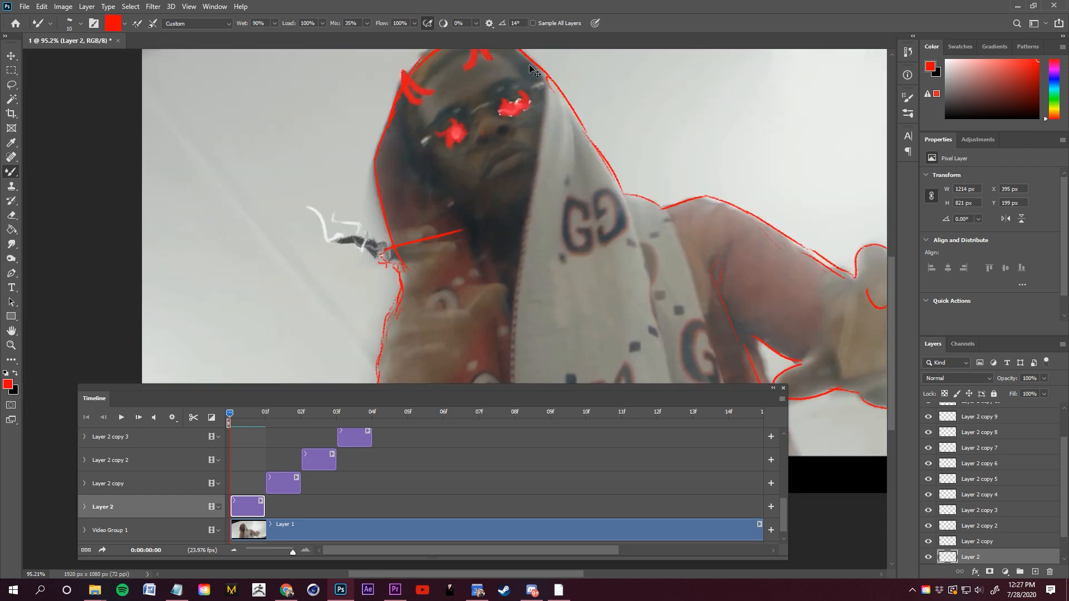
Set the foreground colour to the grey-beige #928e81 sampled from the towel in the footage
drag(272, 312, 280, 262)
key(x)
key(x)
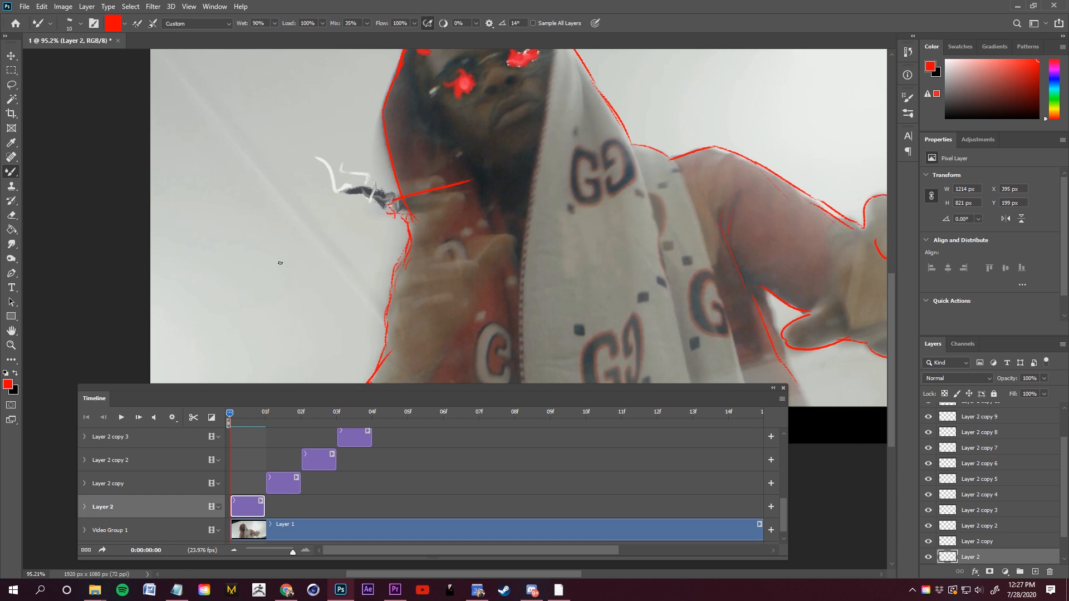
key(x)
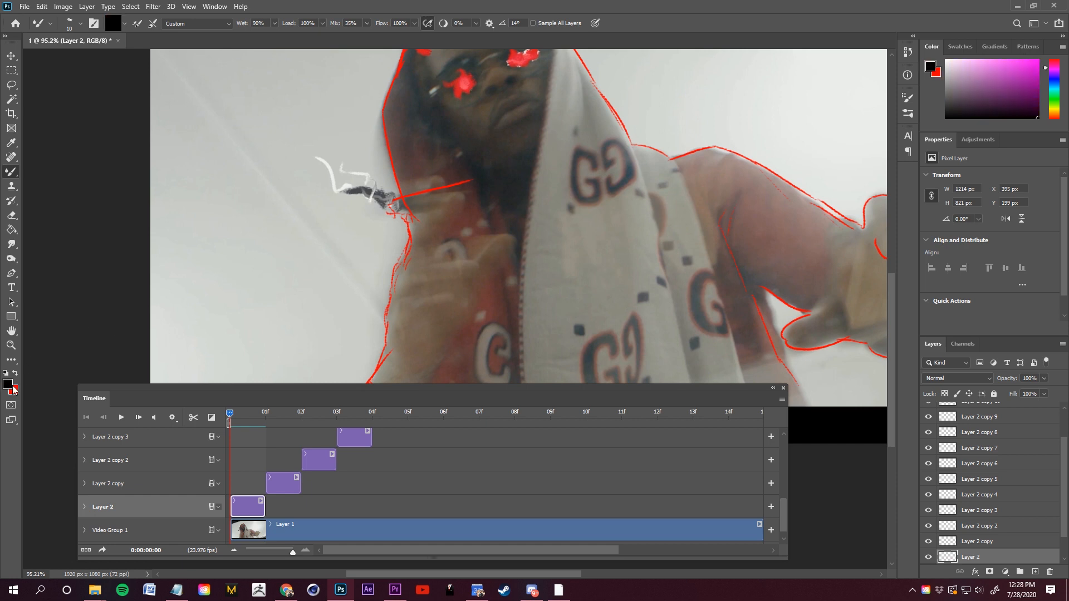
click(7, 386)
drag(461, 174, 166, 117)
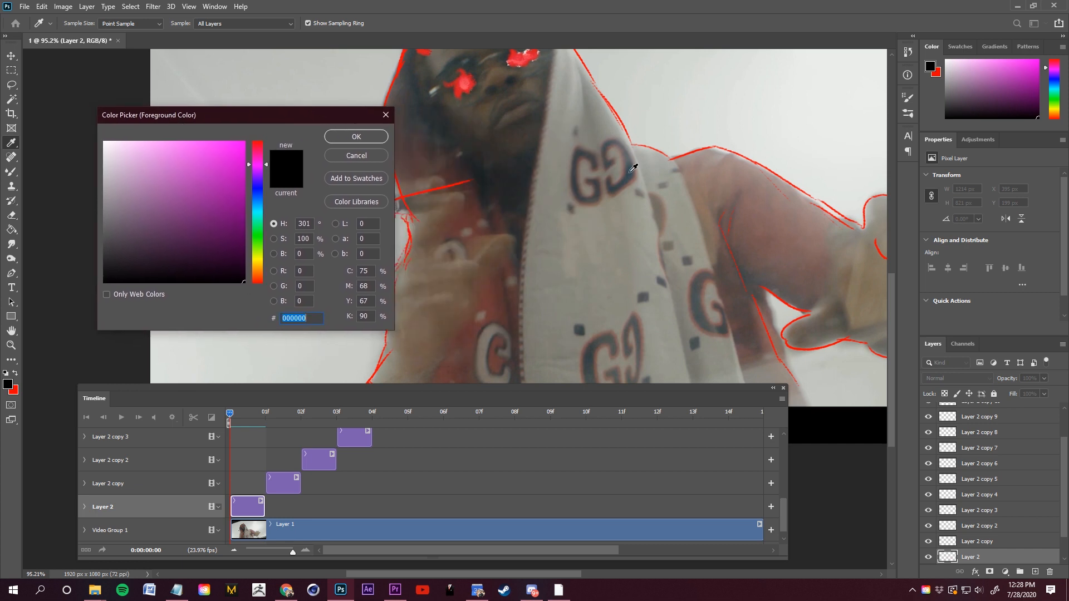
click(601, 251)
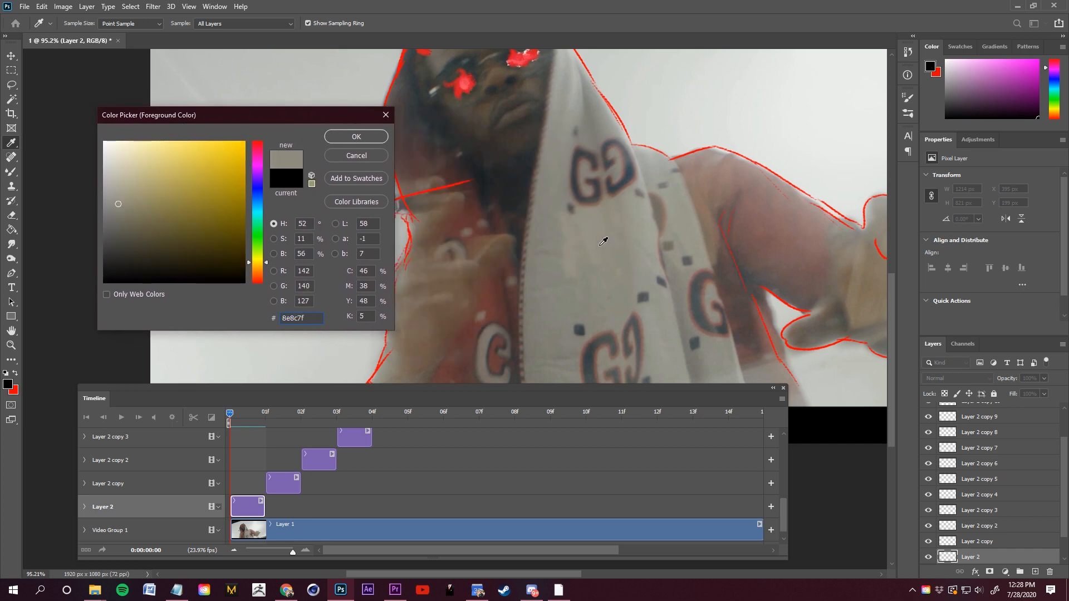
click(595, 204)
click(583, 183)
click(580, 196)
click(604, 200)
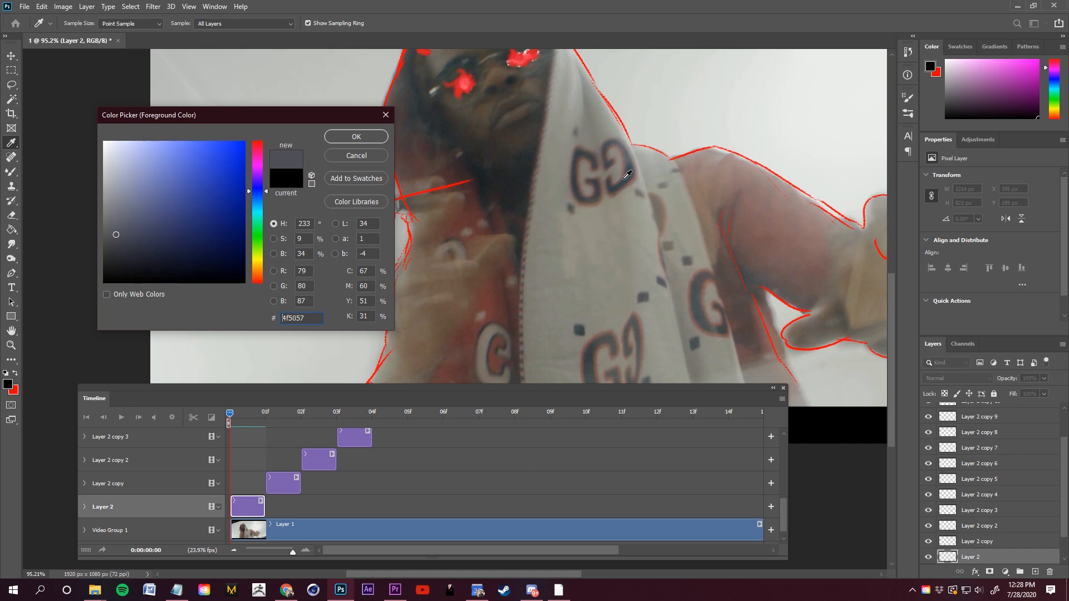
click(626, 177)
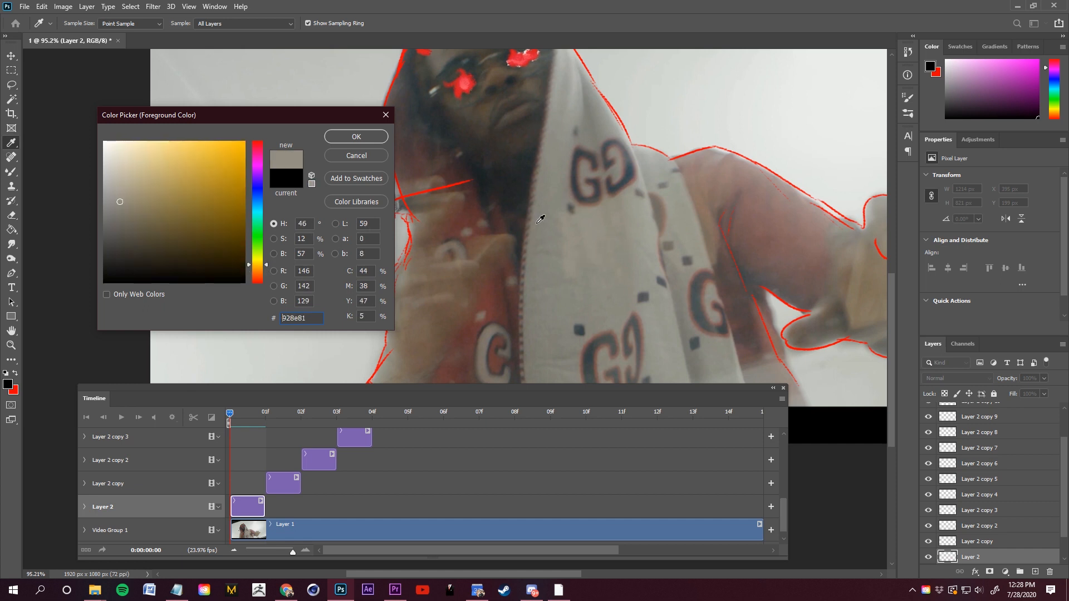
click(356, 137)
Trace the hanging towel's long edges in grey-beige on Layer 2
drag(540, 132, 533, 175)
mouse_move(536, 167)
mouse_down()
mouse_move(546, 227)
mouse_move(538, 307)
mouse_move(444, 202)
mouse_up()
drag(450, 196, 440, 382)
Paint the towel's GG lettering and scattered dots on Layer 2 in a sampled dark blue-grey with a larger brush
alt+click(520, 166)
key(])
key(])
key(])
mouse_move(517, 201)
mouse_down()
mouse_move(498, 217)
mouse_move(500, 197)
mouse_up()
drag(543, 279, 548, 362)
drag(622, 259, 632, 313)
Resample the towel's beige, reduce the brush size and add strokes along the towel's inner edge
alt+click(523, 204)
key([)
key([)
mouse_move(524, 184)
mouse_down()
mouse_move(393, 345)
mouse_move(548, 150)
mouse_move(521, 222)
mouse_up()
scroll(508, 267, down, 5)
scroll(474, 311, up, 5)
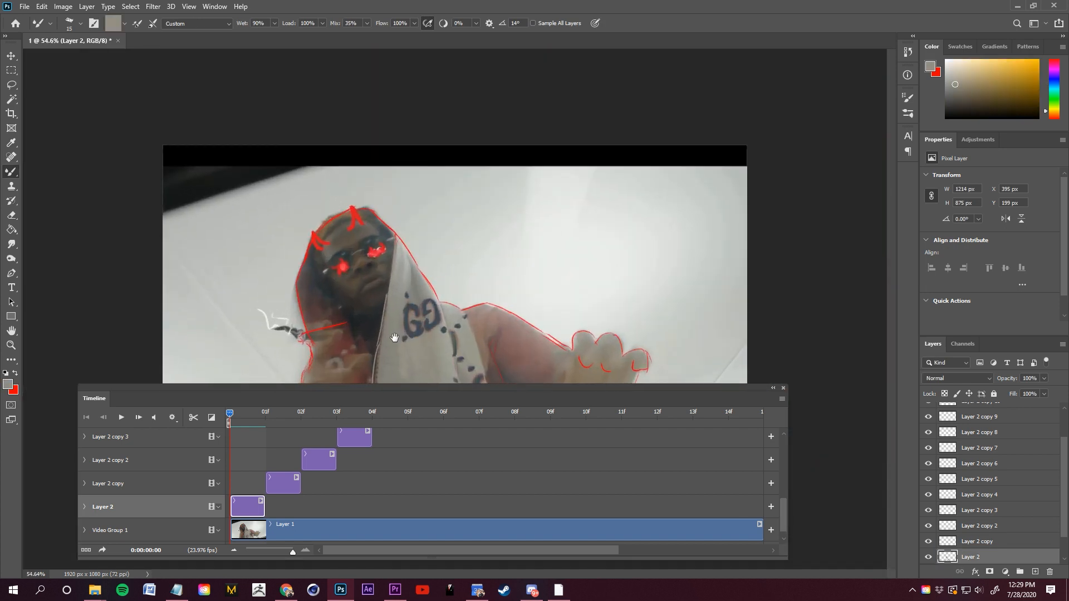
drag(463, 288, 587, 212)
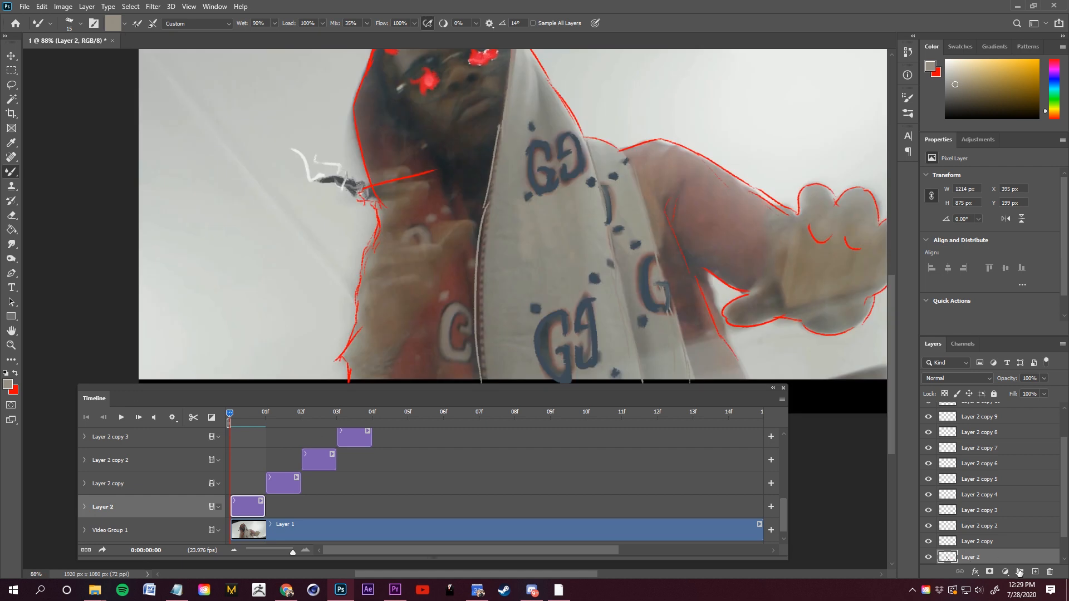
Create a new layer and place it beneath Layer 2, directly above Video Group 1
click(1035, 571)
scroll(974, 514, down, 1)
drag(974, 513, 981, 532)
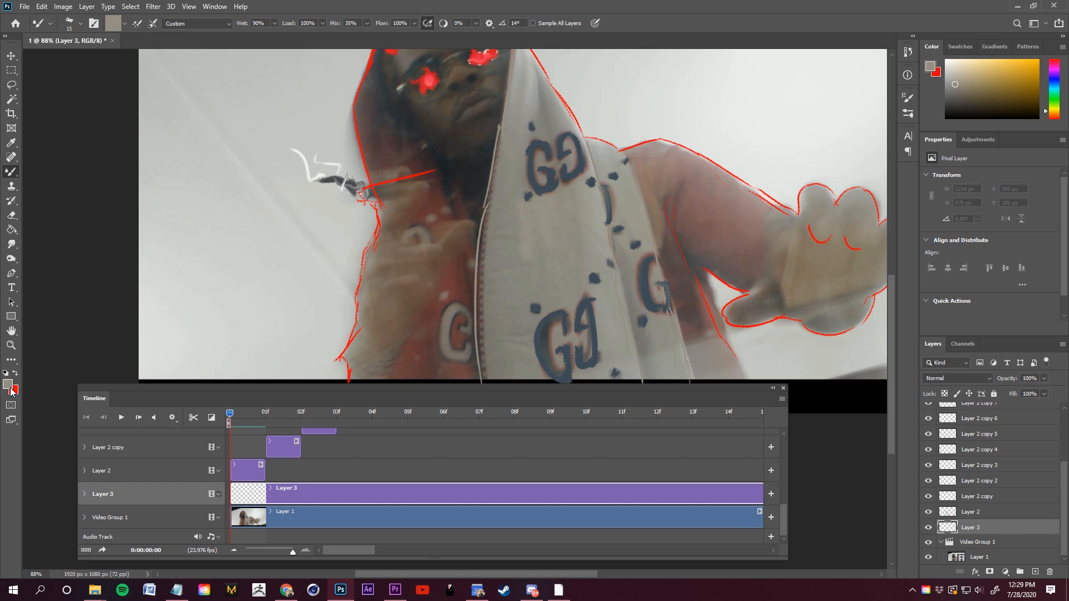
Fill Layer 3 with black using the Paint Bucket, undoing a first fill made in the grey-beige
click(15, 231)
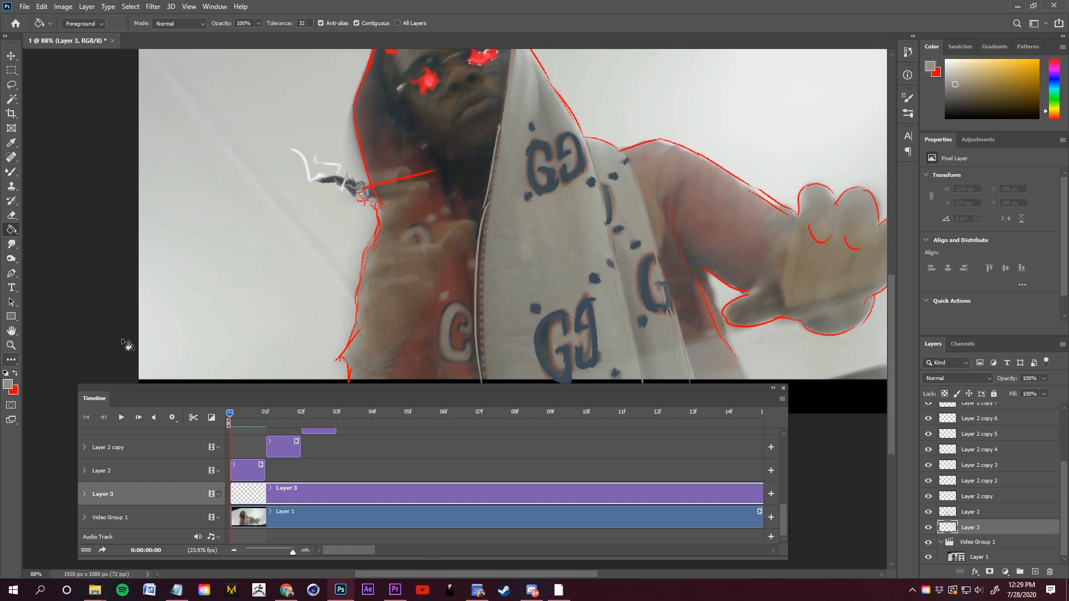
click(238, 322)
key(ctrl+z)
click(8, 383)
drag(204, 256, 245, 284)
click(353, 139)
click(196, 250)
scroll(408, 269, down, 2)
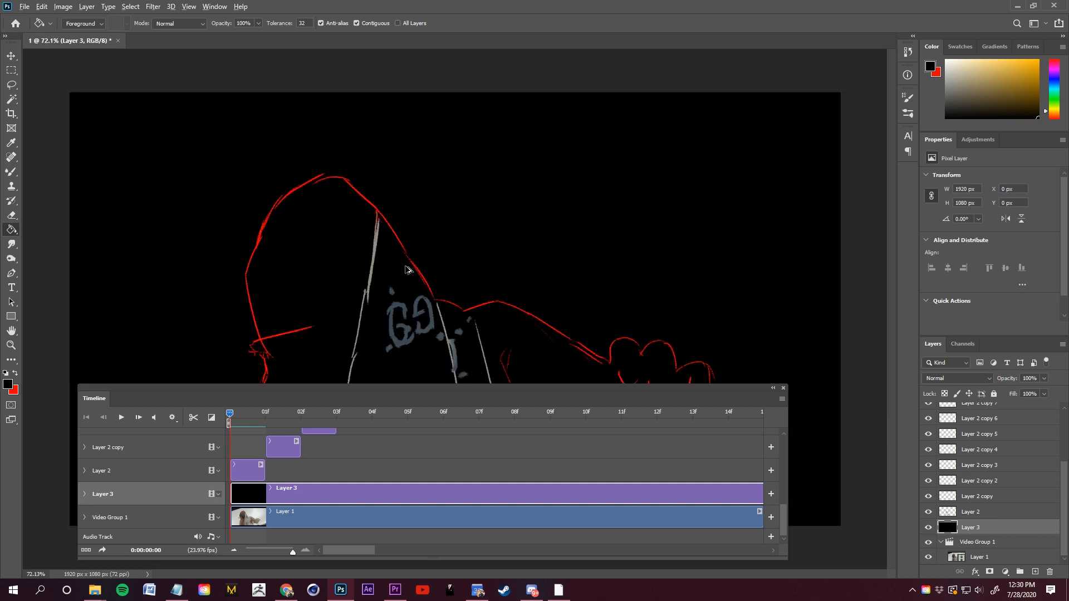
Toggle the black Layer 3 on and off to compare the line art with the footage, and hide it
scroll(408, 270, up, 2)
mouse_move(245, 357)
mouse_down()
mouse_move(408, 171)
mouse_move(584, 145)
mouse_move(251, 186)
mouse_move(485, 351)
mouse_move(155, 248)
mouse_move(286, 298)
mouse_move(332, 207)
mouse_move(229, 199)
mouse_move(528, 288)
mouse_up()
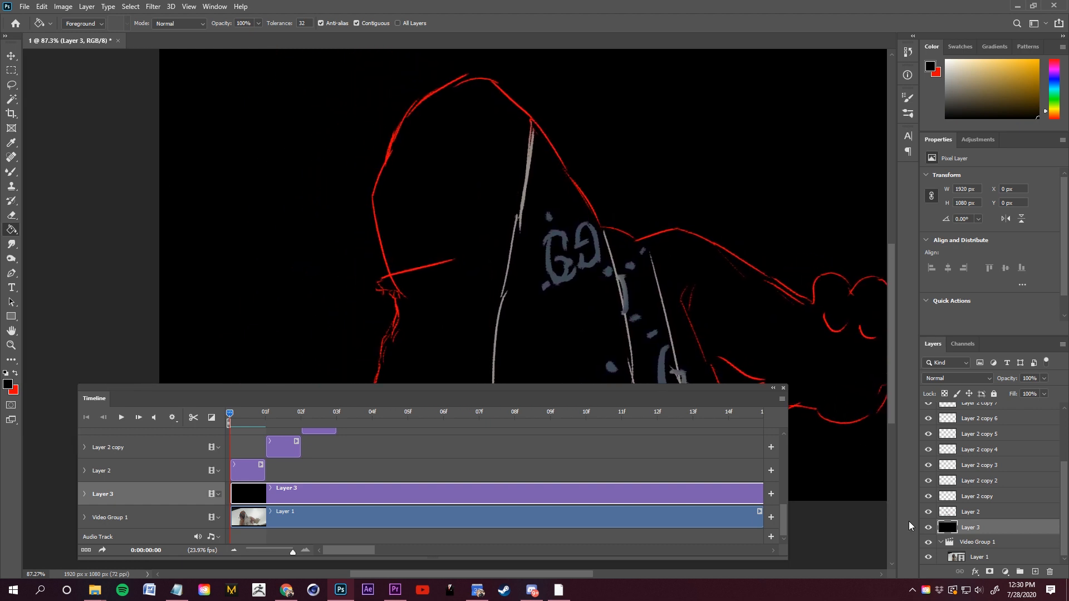
click(928, 527)
click(930, 528)
click(928, 528)
click(928, 527)
click(928, 528)
click(928, 527)
click(929, 528)
click(929, 528)
click(929, 528)
scroll(675, 479, down, 5)
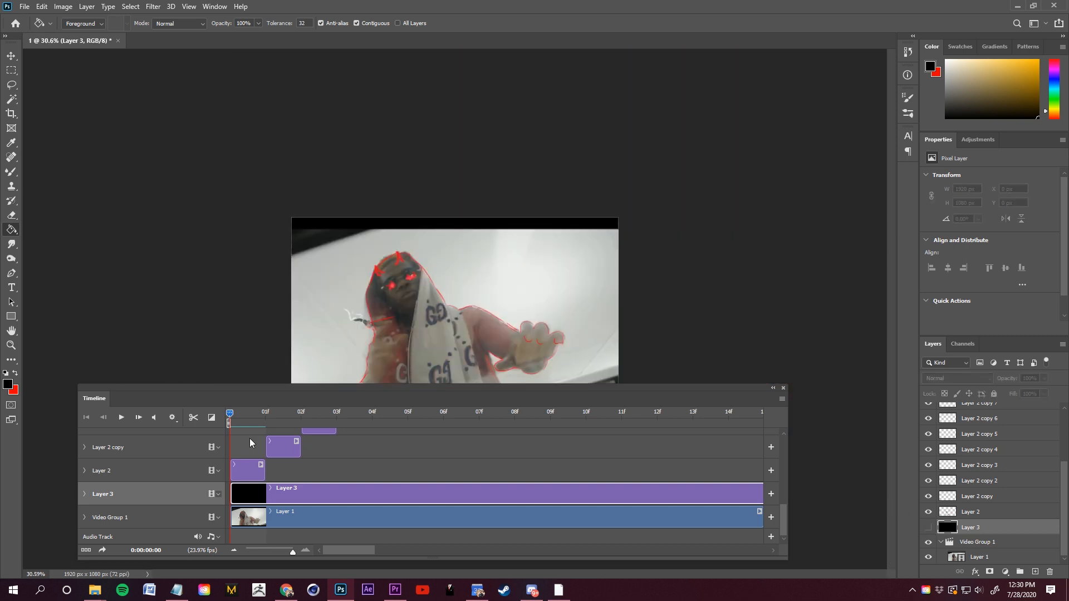
Return to Layer 2 and draw the finger and forearm contours of the raised hand in red with the Mixer Brush
click(243, 478)
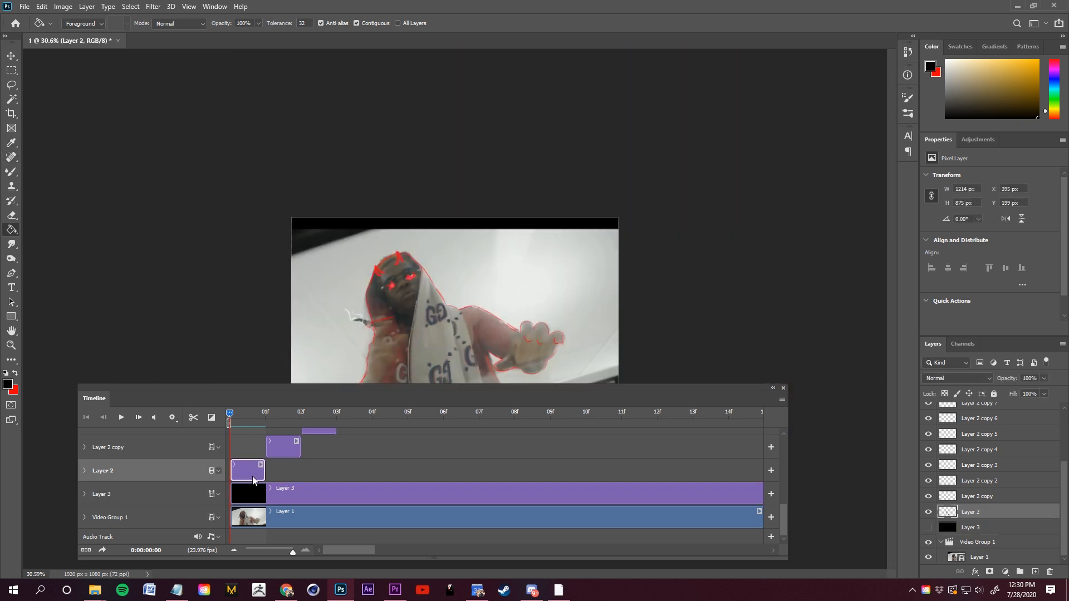
click(12, 173)
right_click(12, 171)
click(25, 174)
key(ctrl+0)
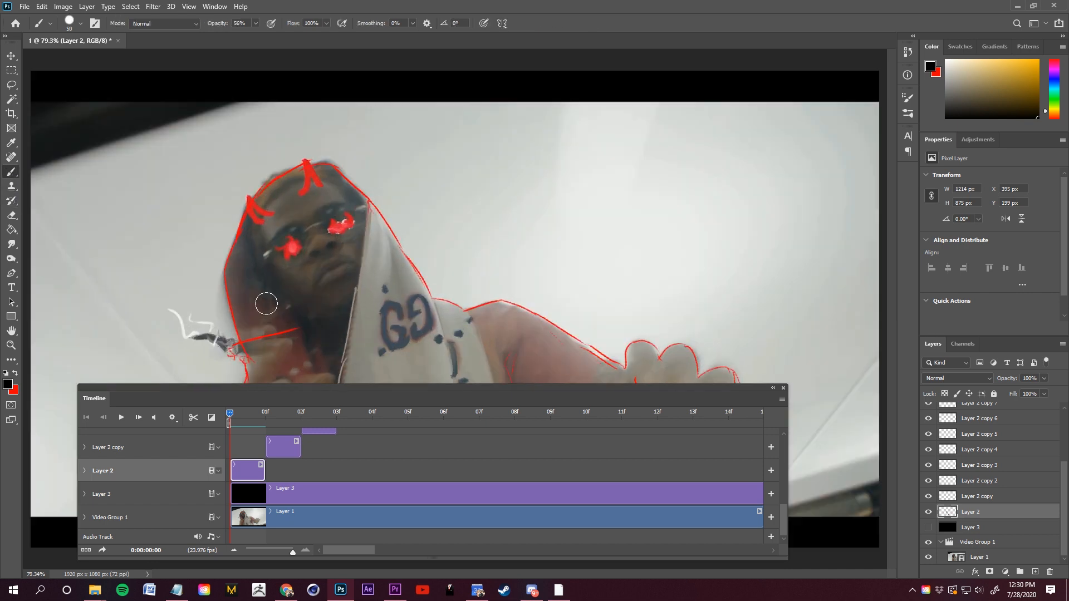
key(shift+b)
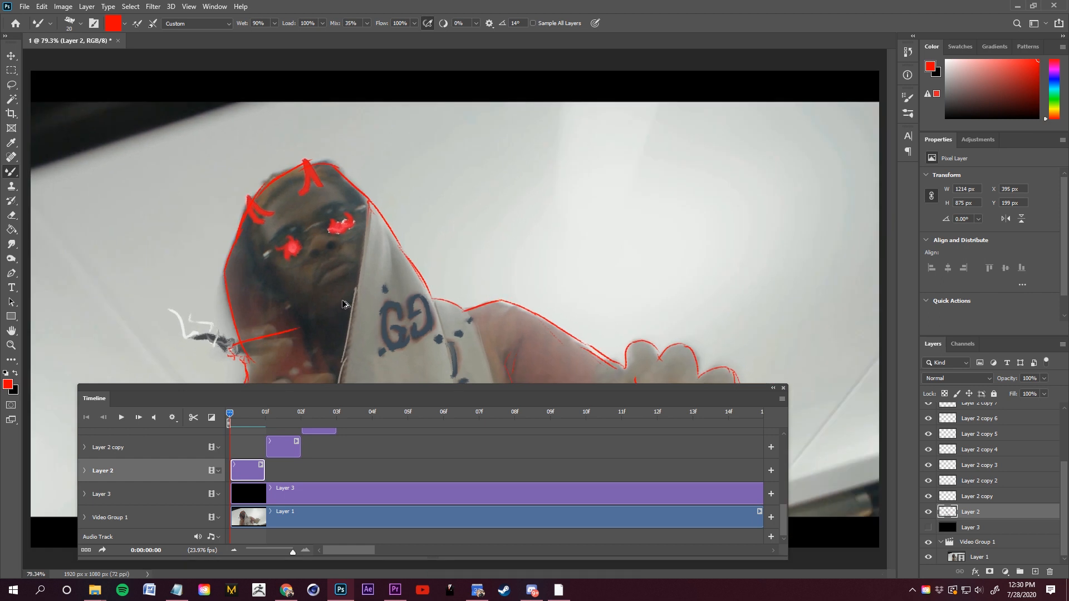
scroll(281, 304, up, 5)
drag(278, 311, 507, 182)
drag(550, 177, 517, 197)
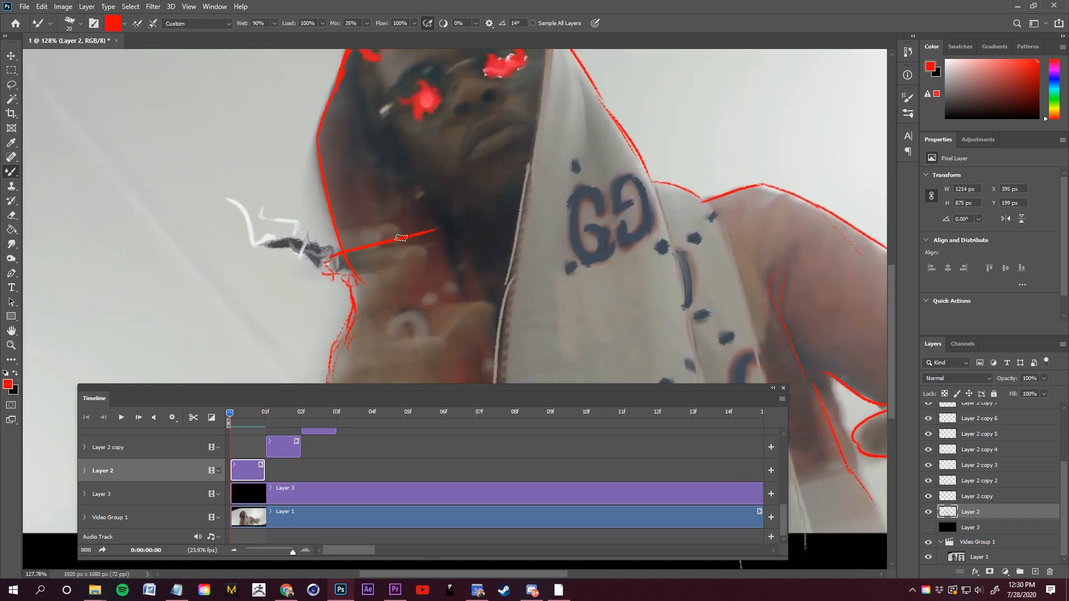
key([)
drag(376, 289, 434, 186)
drag(441, 245, 506, 245)
Scribble a light peach looped texture across the base of the raised forearm on Layer 2
key(x)
click(8, 384)
click(127, 139)
click(355, 136)
drag(413, 306, 478, 344)
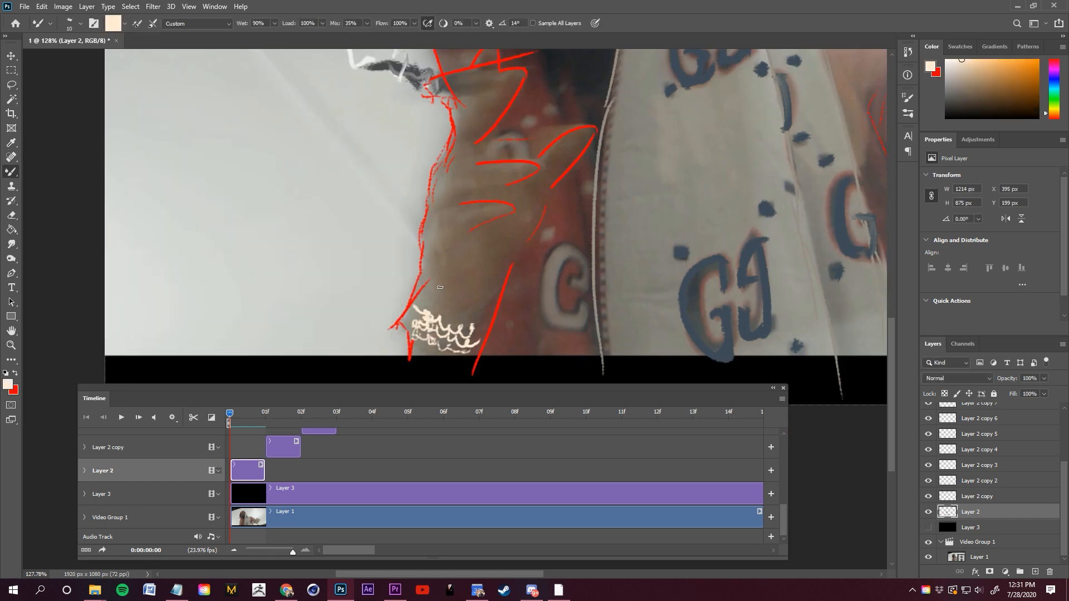
Shade the cigarette area in a sampled brown and draw curling white smoke rising from its tip
drag(440, 287, 445, 448)
alt+click(446, 245)
click(8, 384)
click(104, 140)
click(355, 136)
drag(423, 184, 370, 278)
Draw the horns and scribbled eyes in red on Layer 2 with the black Layer 3 shown behind
key(x)
drag(459, 218, 394, 151)
click(928, 527)
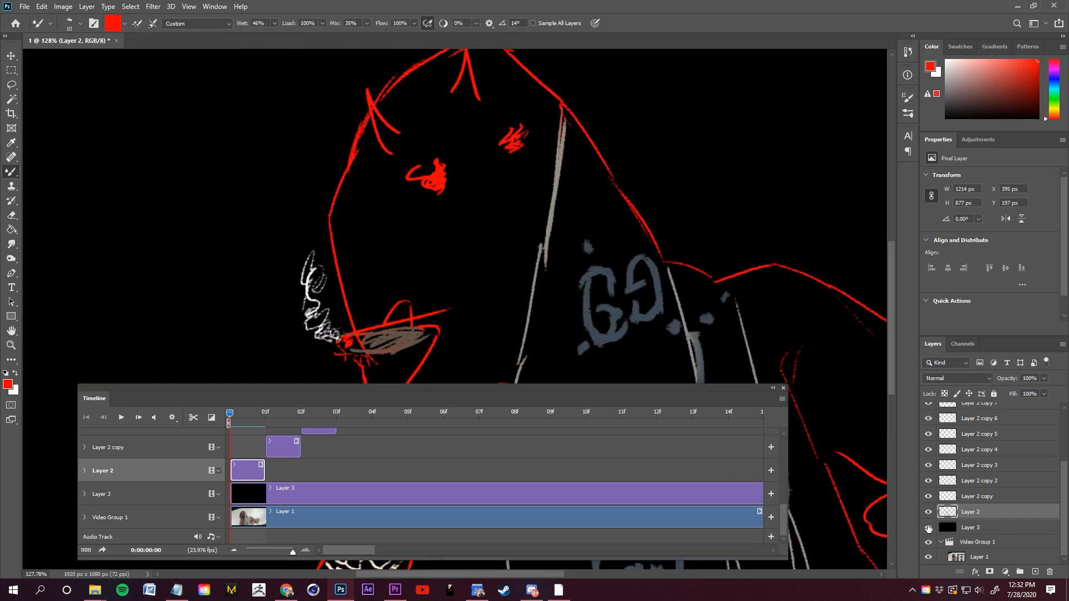
drag(389, 223, 423, 223)
drag(257, 254, 281, 244)
drag(388, 191, 382, 176)
Hide the black Layer 3 and draw the glasses frame in white over the face on Layer 2
click(927, 527)
key(x)
drag(233, 274, 356, 207)
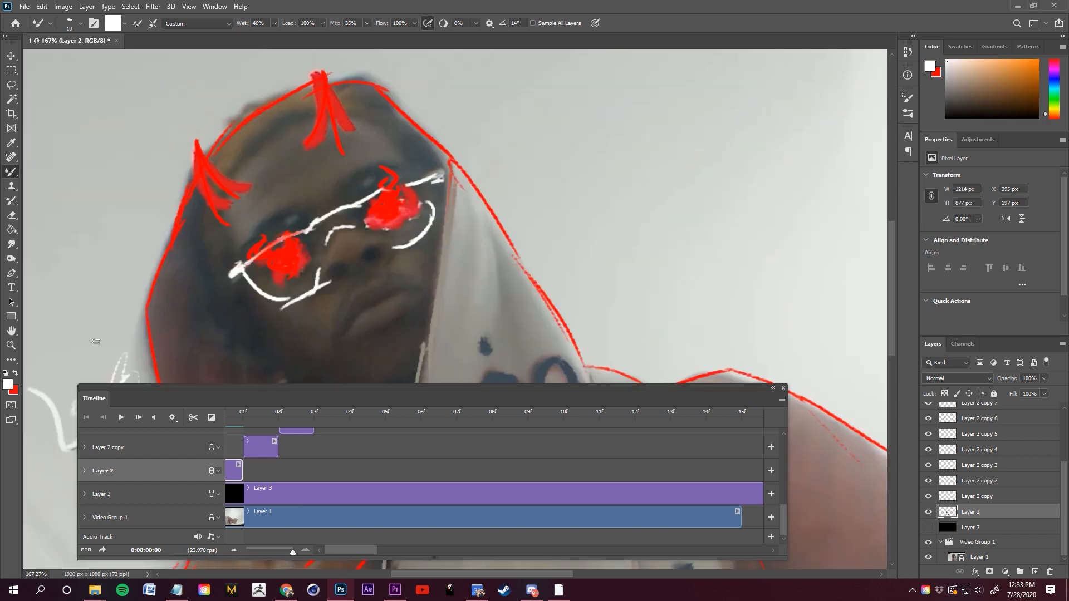
Pick a light tan foreground colour and scribble the hair at the forehead and beside the face
click(8, 384)
click(174, 200)
click(376, 184)
drag(350, 88, 378, 118)
drag(308, 106, 288, 117)
Draw the nose, lips and jawline in red on Layer 2, checking the strokes against the black Layer 3
click(15, 373)
drag(327, 250, 356, 230)
drag(362, 255, 376, 248)
drag(317, 291, 338, 280)
scroll(556, 184, down, 3)
click(928, 527)
scroll(411, 333, up, 5)
click(927, 527)
drag(426, 248, 468, 226)
mouse_move(362, 282)
mouse_down()
mouse_move(472, 279)
mouse_move(458, 212)
mouse_up()
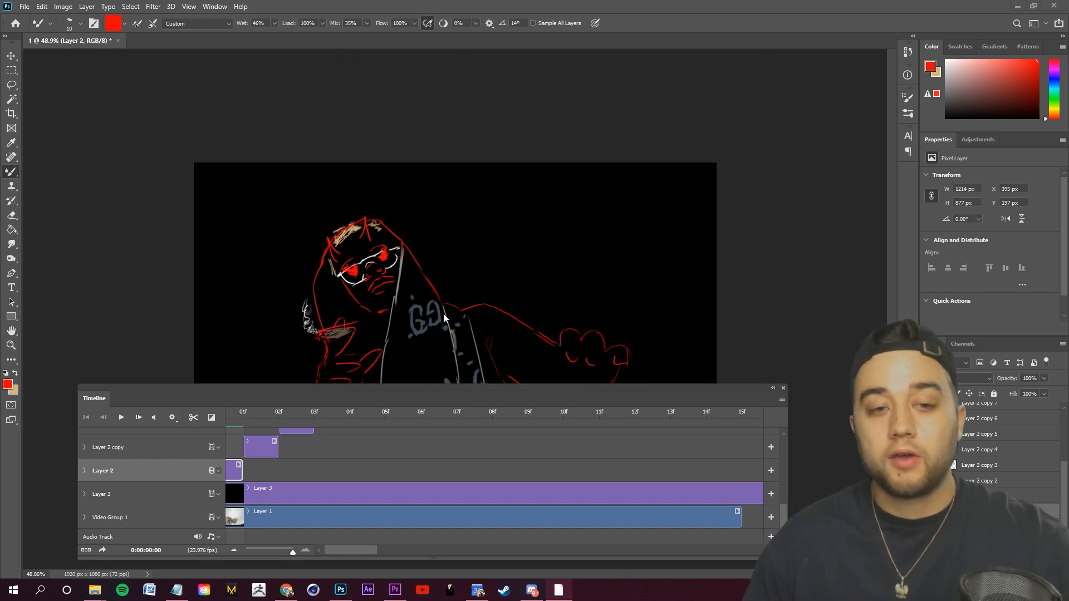
Inspect the finished first-frame drawing on black, hide Layer 3 and make Layer 2 active again
scroll(437, 334, up, 5)
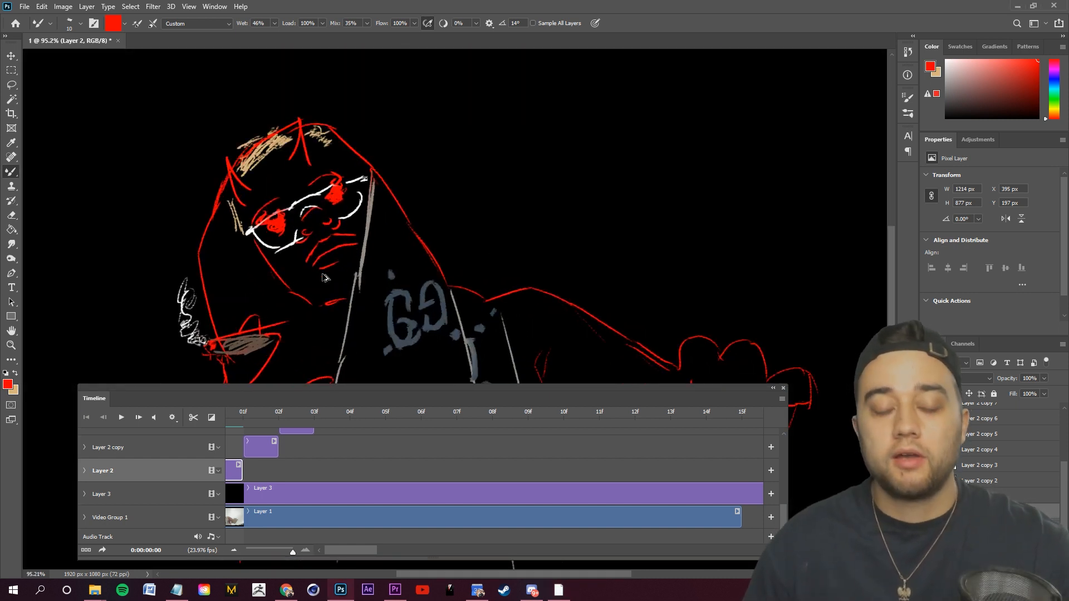
scroll(330, 268, up, 3)
scroll(388, 288, down, 5)
scroll(388, 288, down, 2)
scroll(423, 256, up, 6)
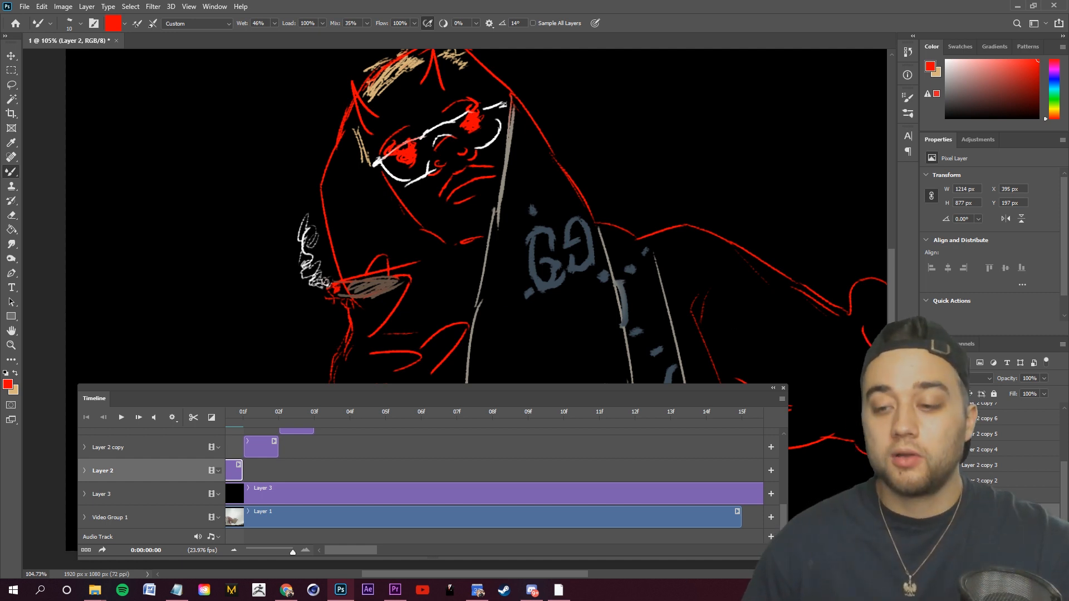
click(929, 527)
click(991, 527)
click(991, 511)
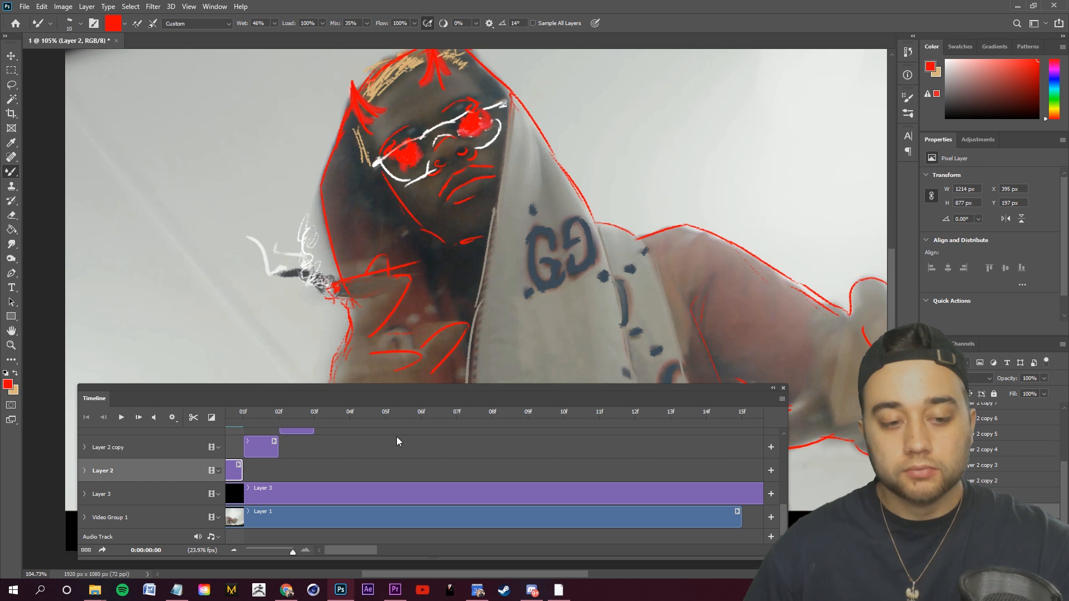
Advance the playhead to frame 01, select the Layer 2 copy clip and trace the top of the hood in red
drag(346, 552, 344, 552)
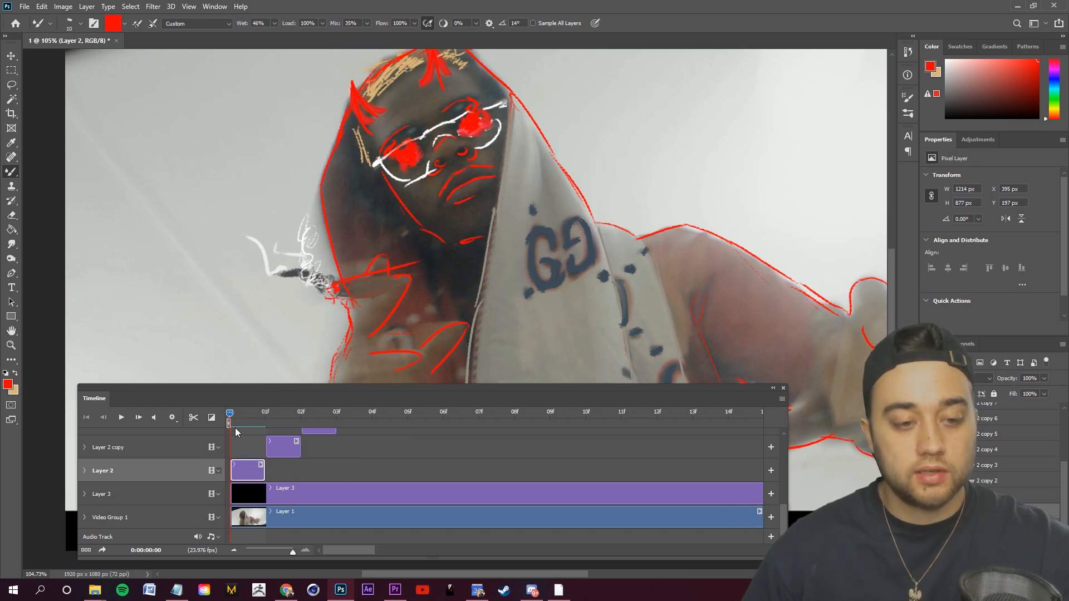
key(Right)
key(Left)
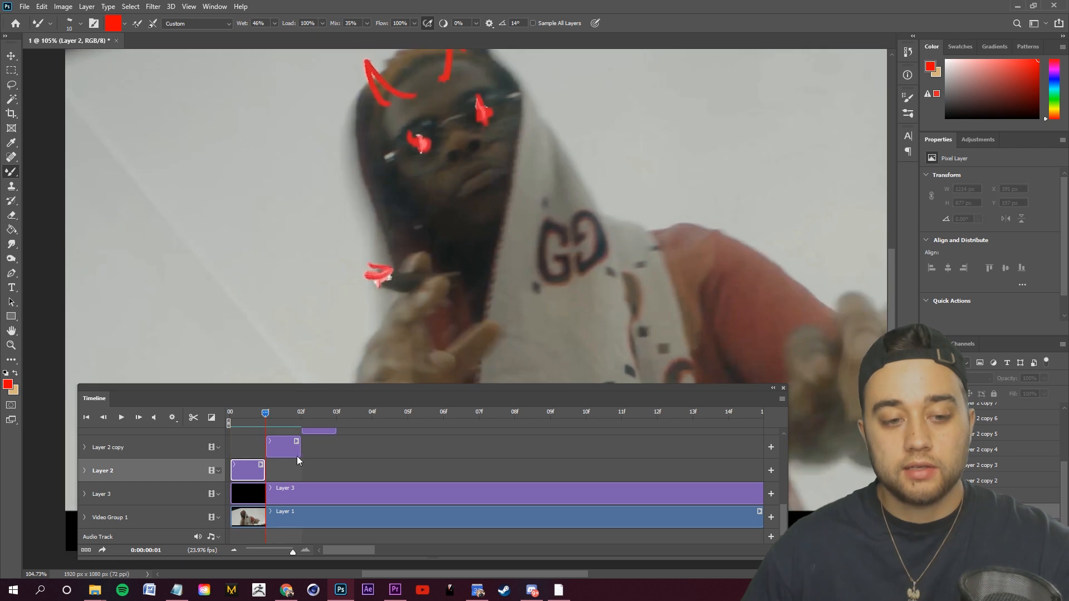
click(297, 455)
scroll(348, 263, up, 2)
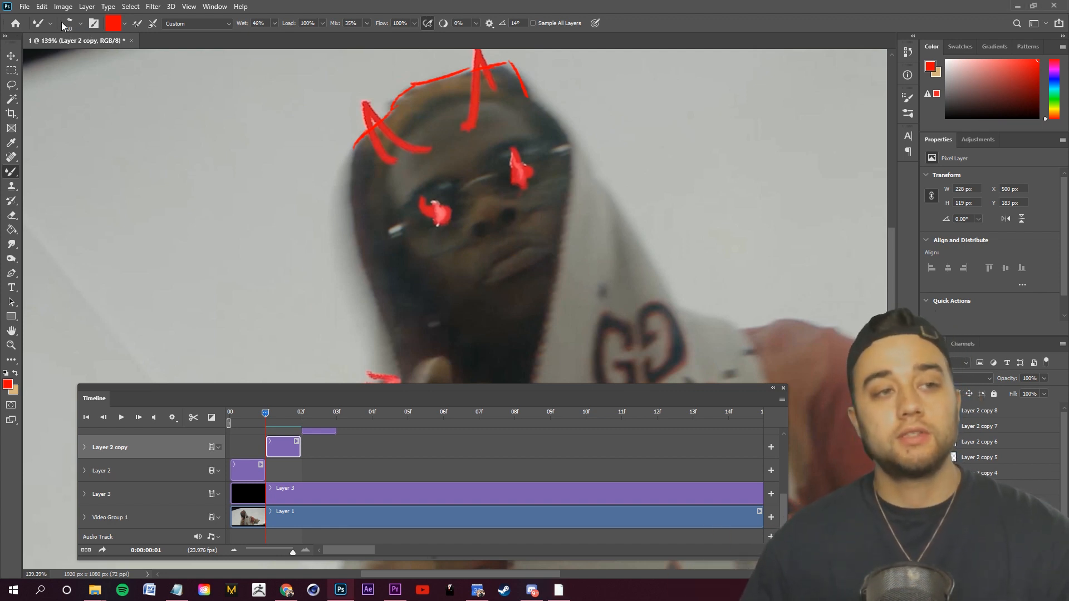
click(80, 24)
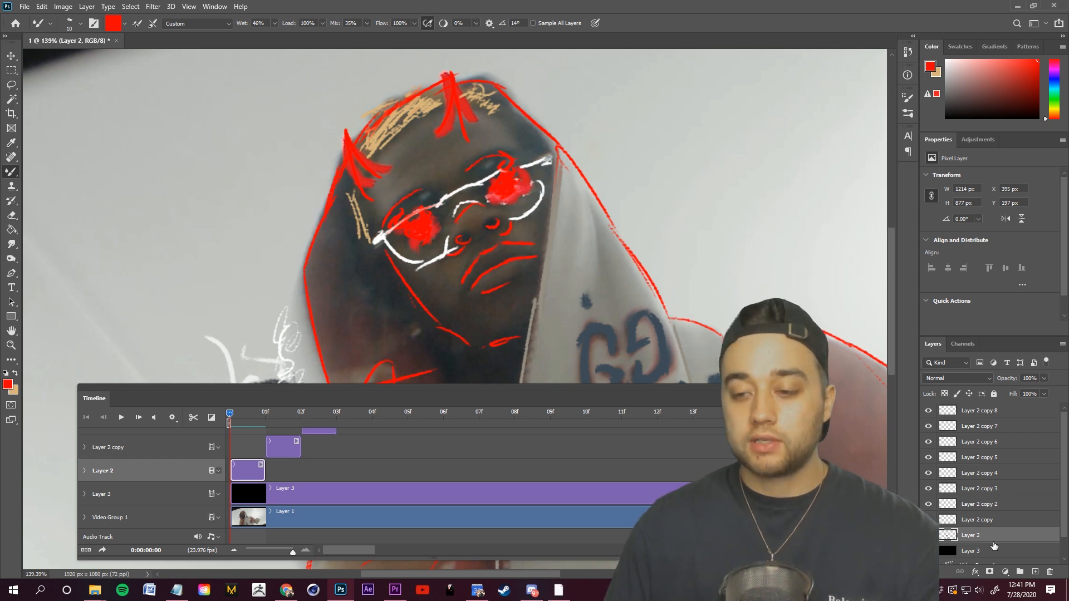
Try the Bevel & Emboss, Outer Glow and Stroke layer styles on Layer 2 and cancel them
double_click(1041, 539)
drag(802, 83, 786, 63)
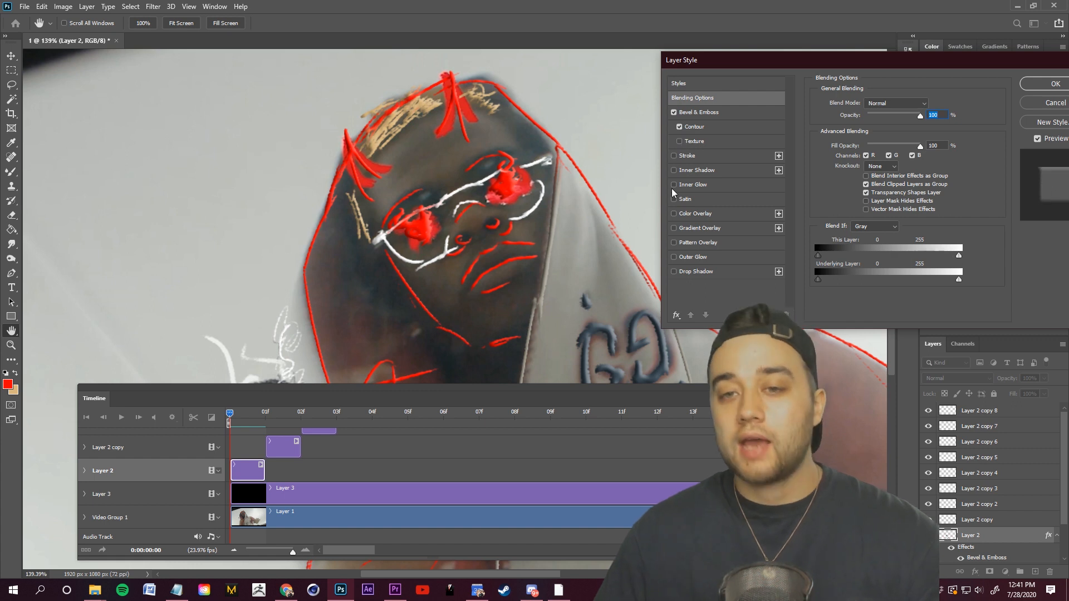
click(674, 258)
click(674, 257)
click(674, 155)
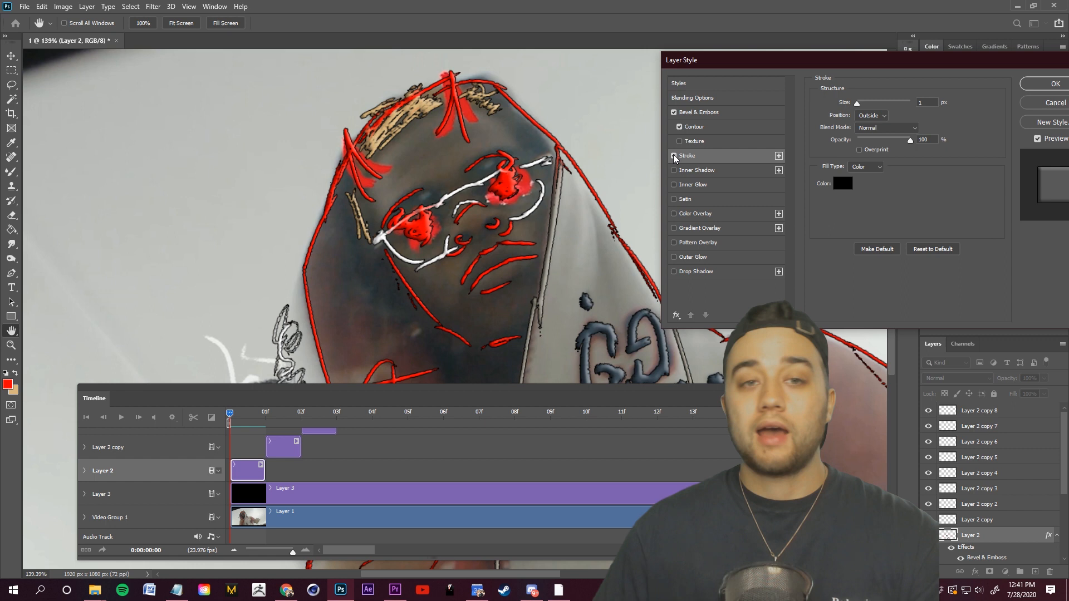
click(674, 156)
click(674, 157)
drag(766, 61, 473, 53)
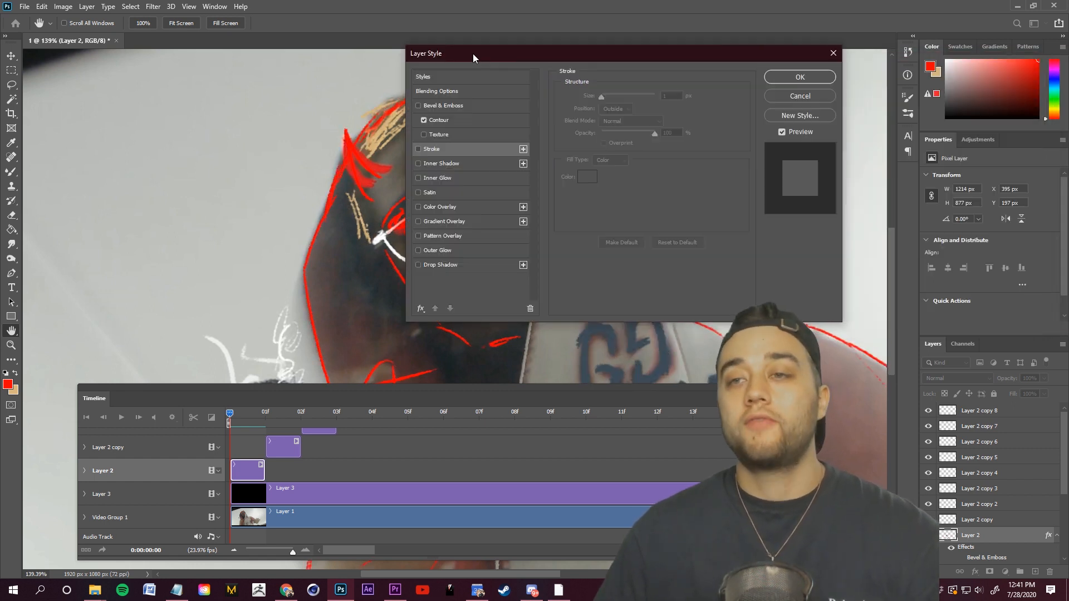
click(800, 95)
Preview blend modes for Layer 2, and try Filter Gallery effects such as Crosshatch and Graphic Pen without keeping them
click(966, 380)
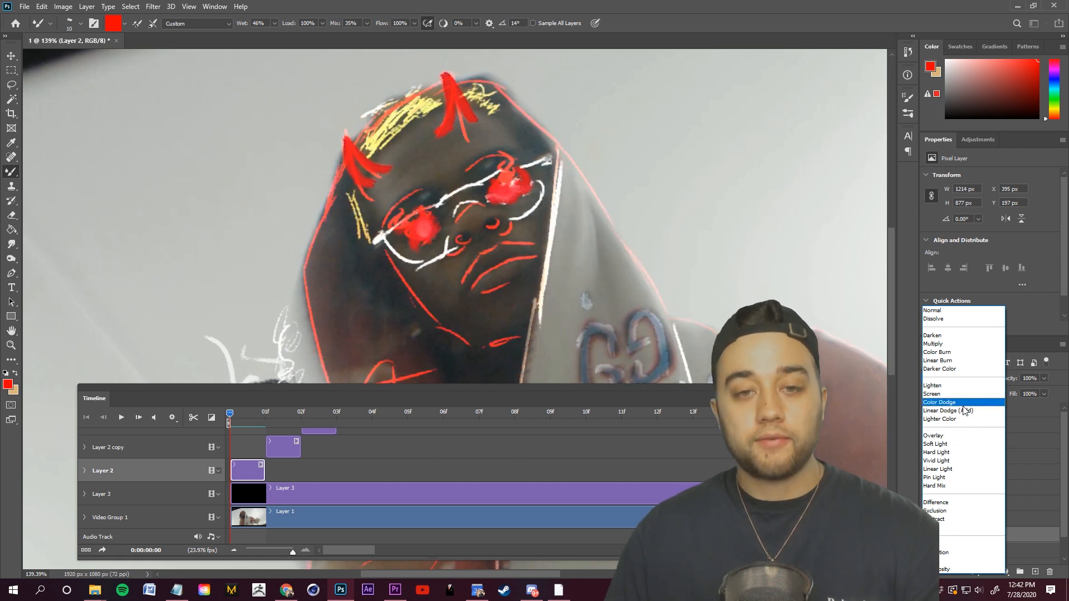
key(Escape)
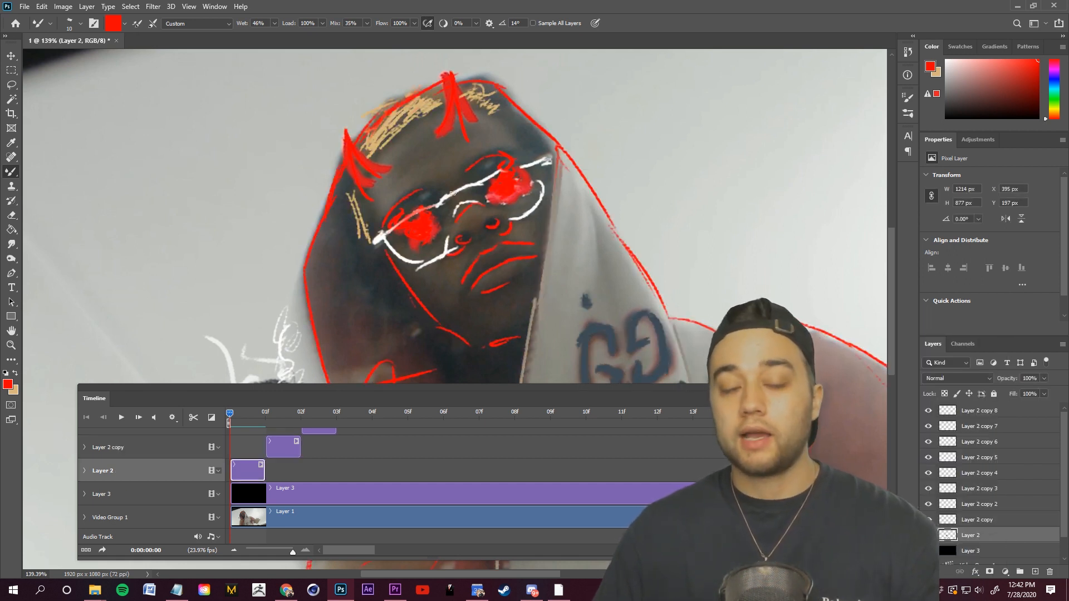
click(153, 7)
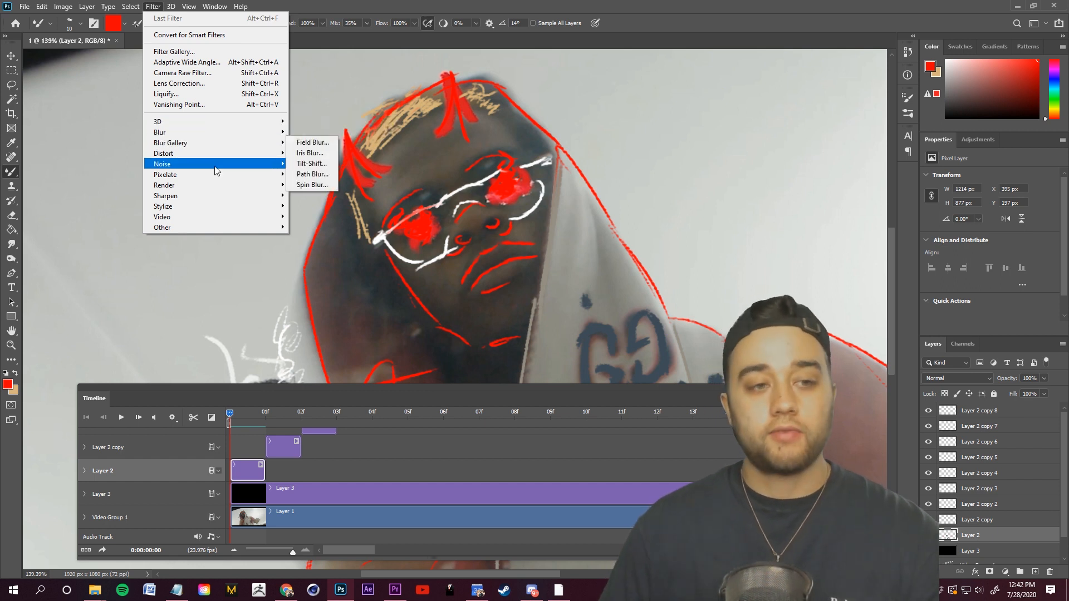
click(172, 53)
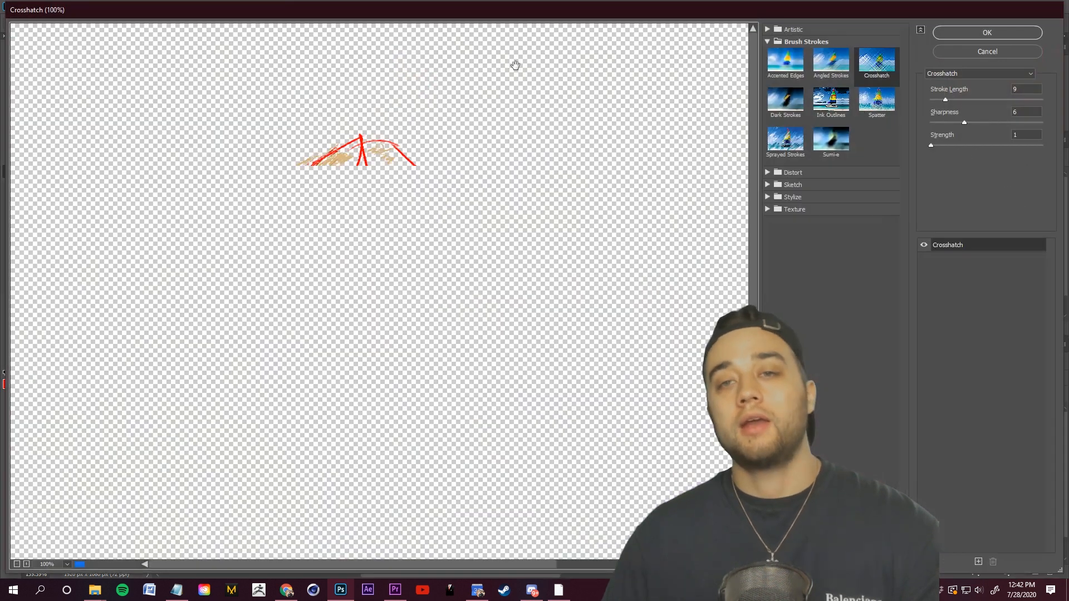
click(844, 101)
click(831, 61)
click(798, 74)
click(791, 172)
click(876, 192)
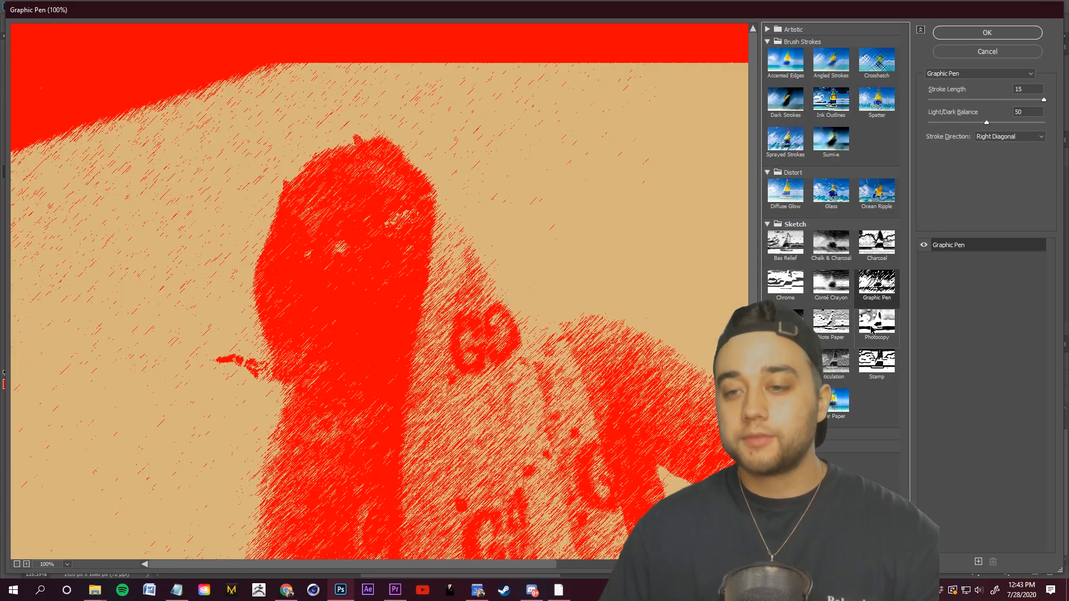
click(818, 329)
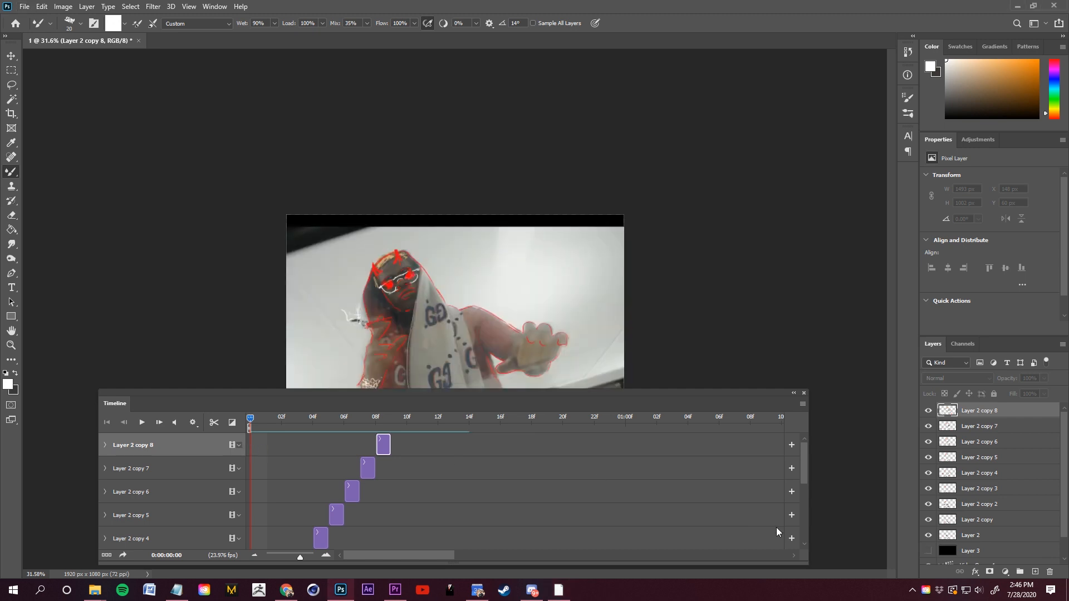
Show the black Layer 3 behind the drawings and check the line art on it
click(927, 551)
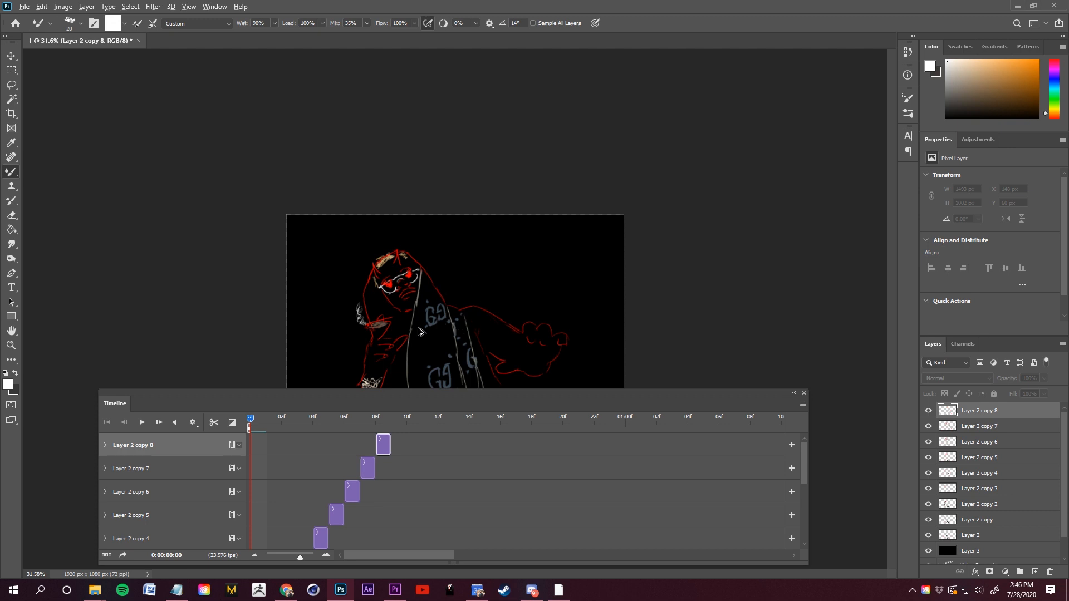
scroll(379, 383, down, 3)
scroll(378, 379, up, 7)
scroll(376, 330, down, 6)
Open Render Video and choose the Animation Pop In Tutorial folder on the K: drive as the render destination
click(24, 6)
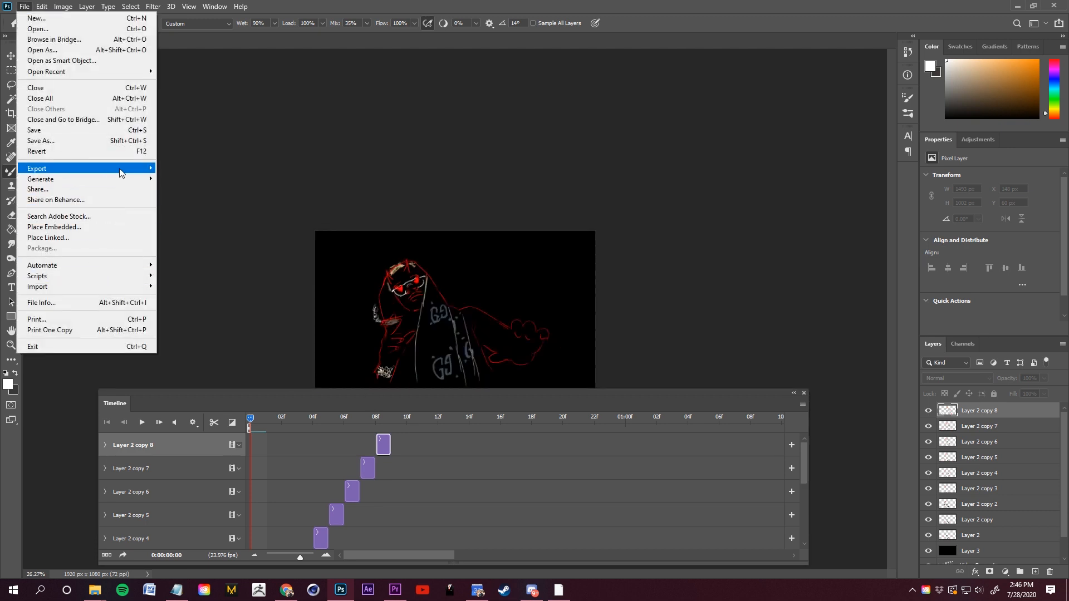
mouse_move(132, 173)
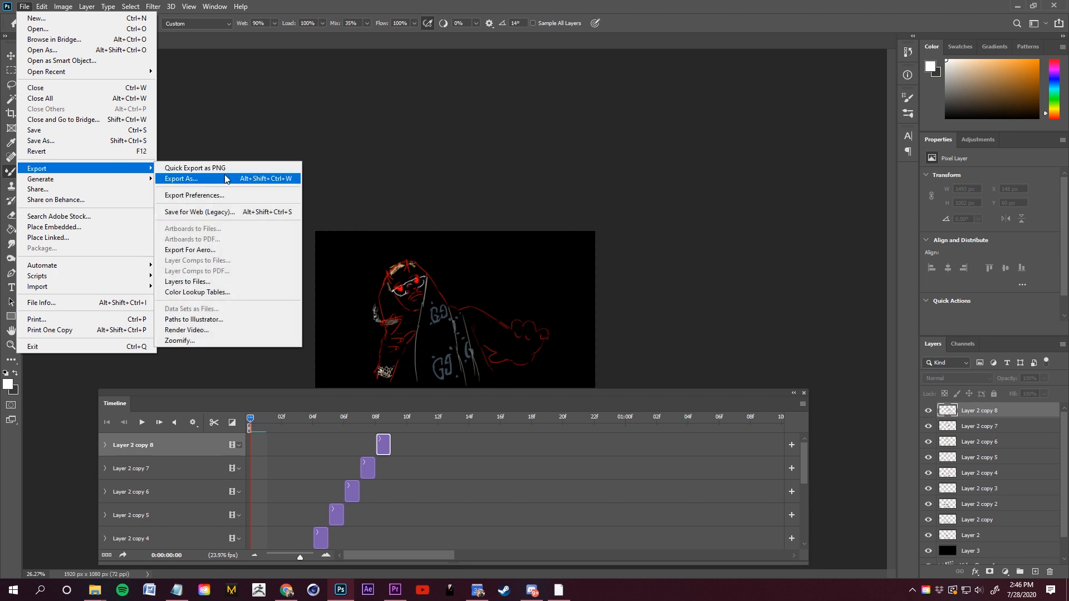
click(202, 330)
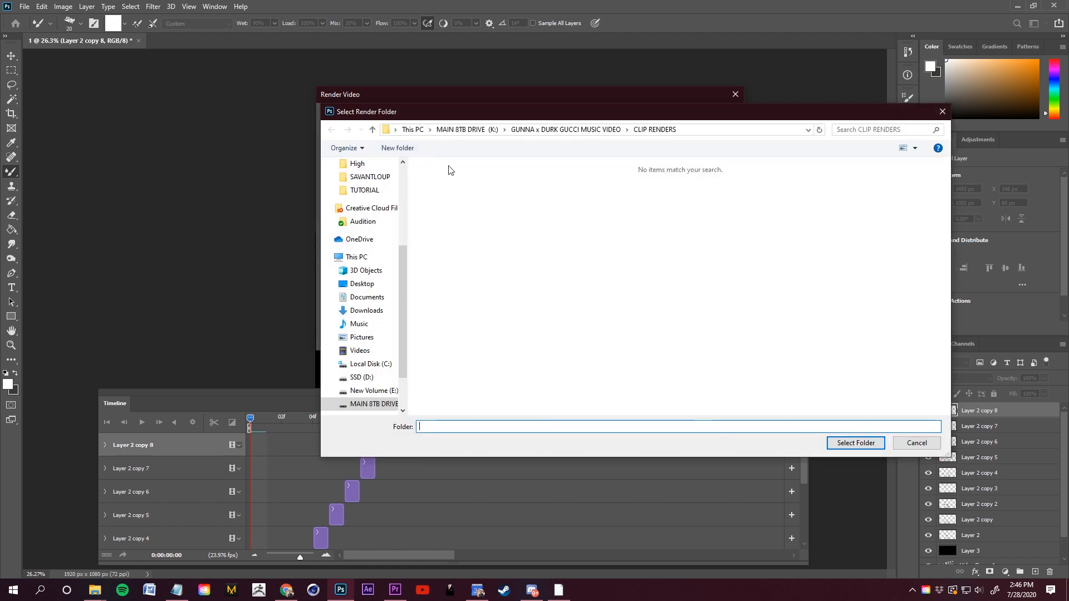
click(481, 133)
double_click(476, 190)
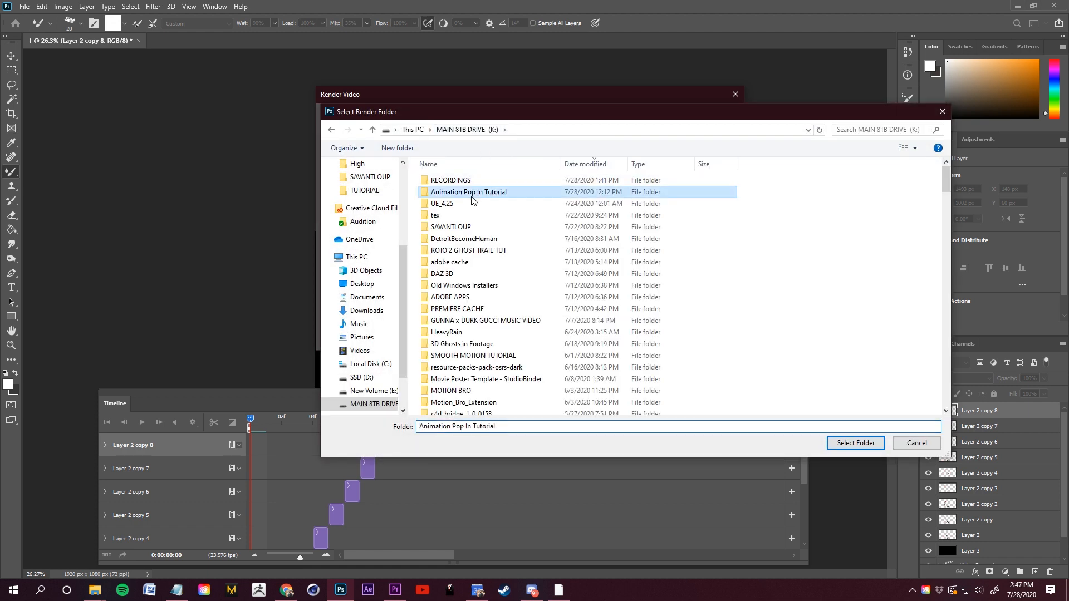
click(856, 442)
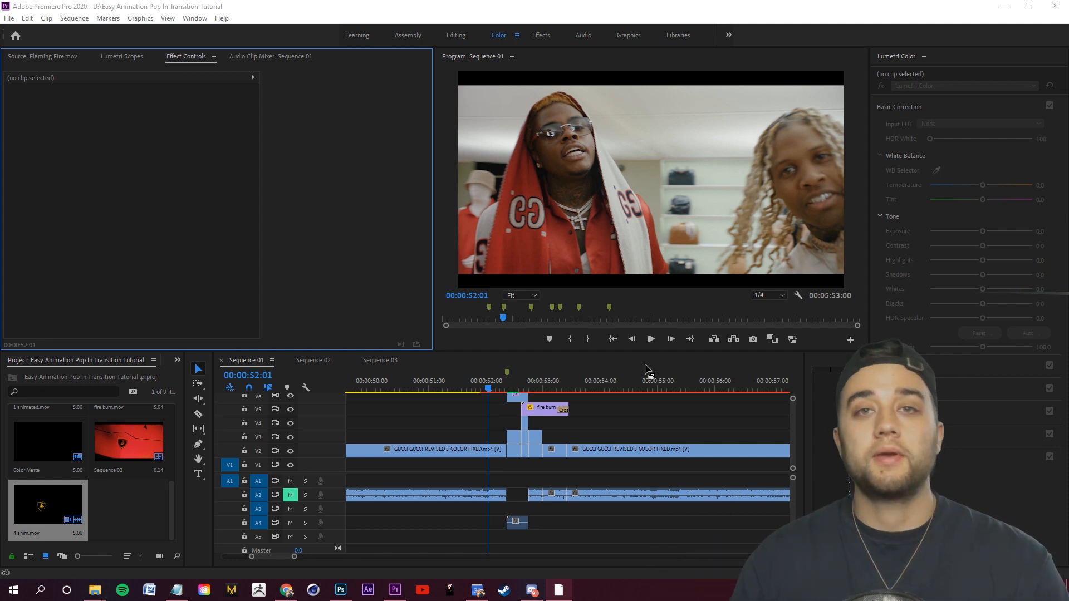
Switch to Premiere Pro and play the finished pop-in transition in Sequence 01 from about 00:00:51:22
scroll(613, 434, up, 2)
click(648, 466)
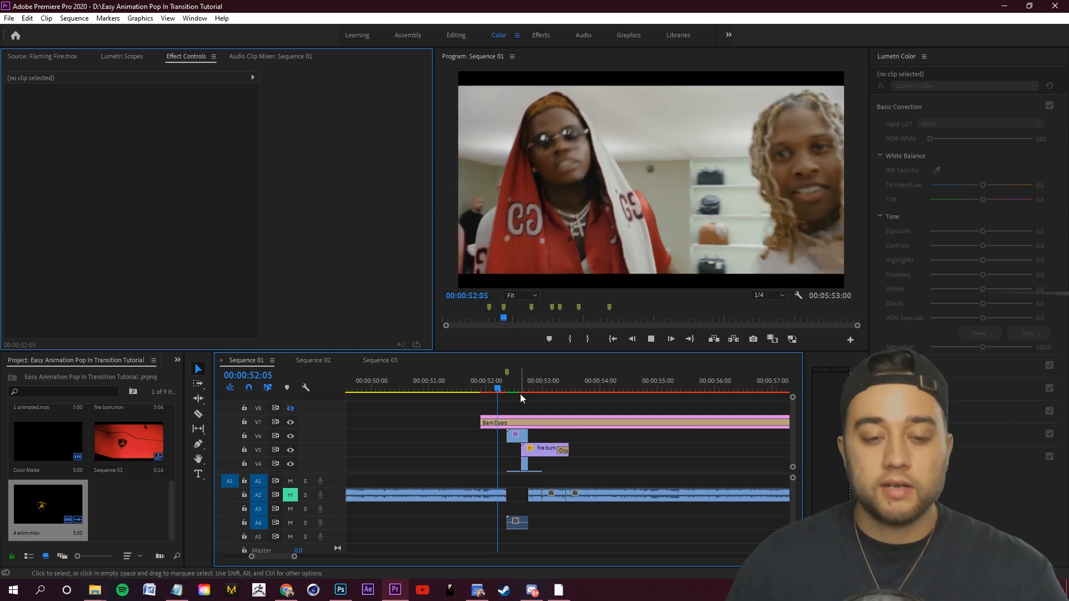
key(space)
click(481, 390)
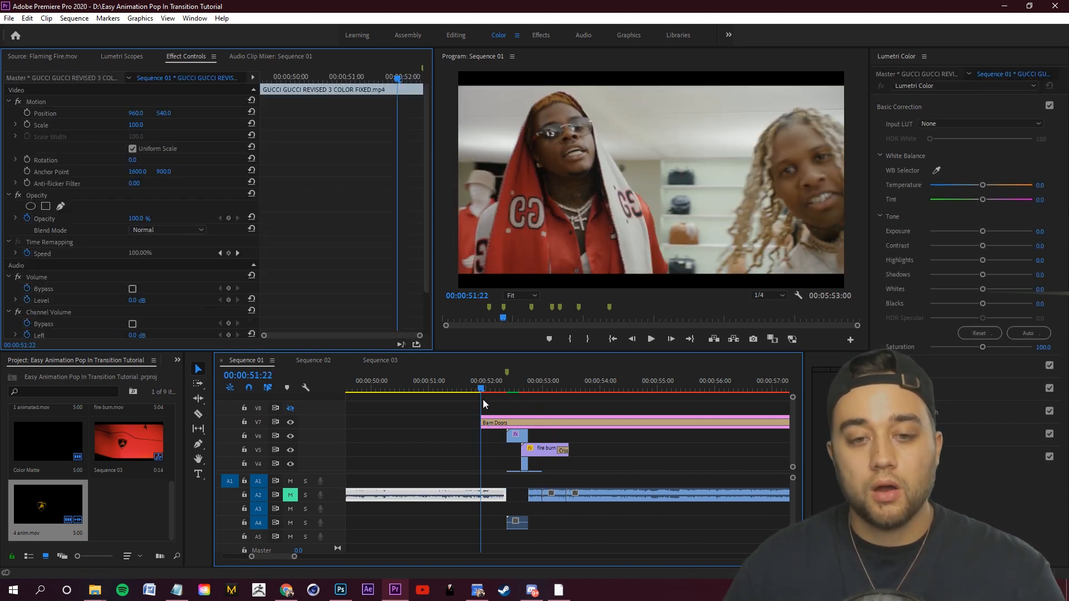
key(space)
scroll(536, 447, up, 3)
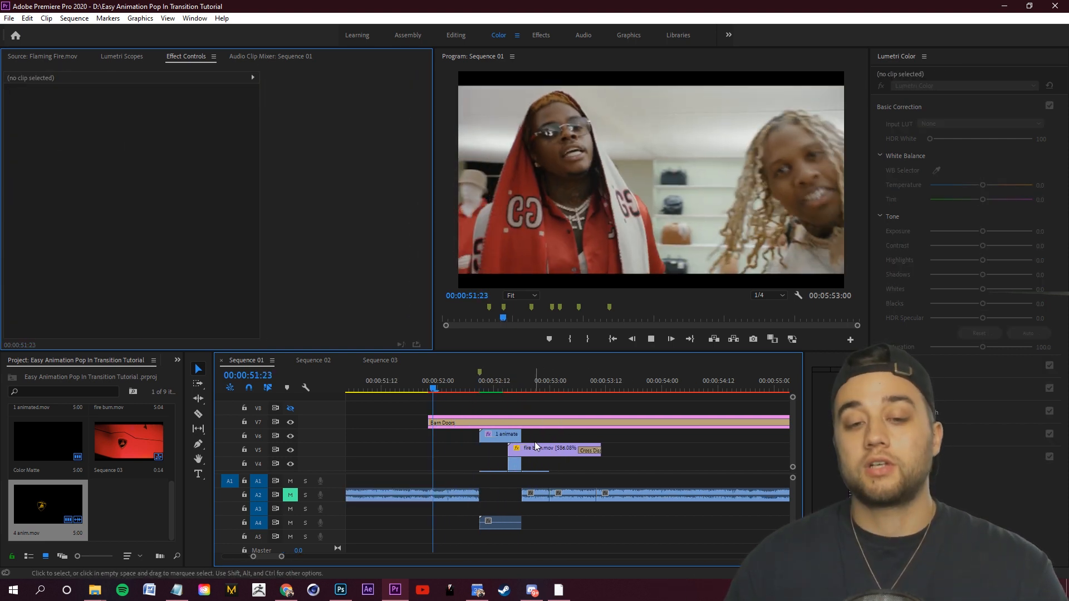
key(space)
drag(496, 391, 484, 403)
key(space)
drag(593, 391, 489, 416)
scroll(489, 418, up, 2)
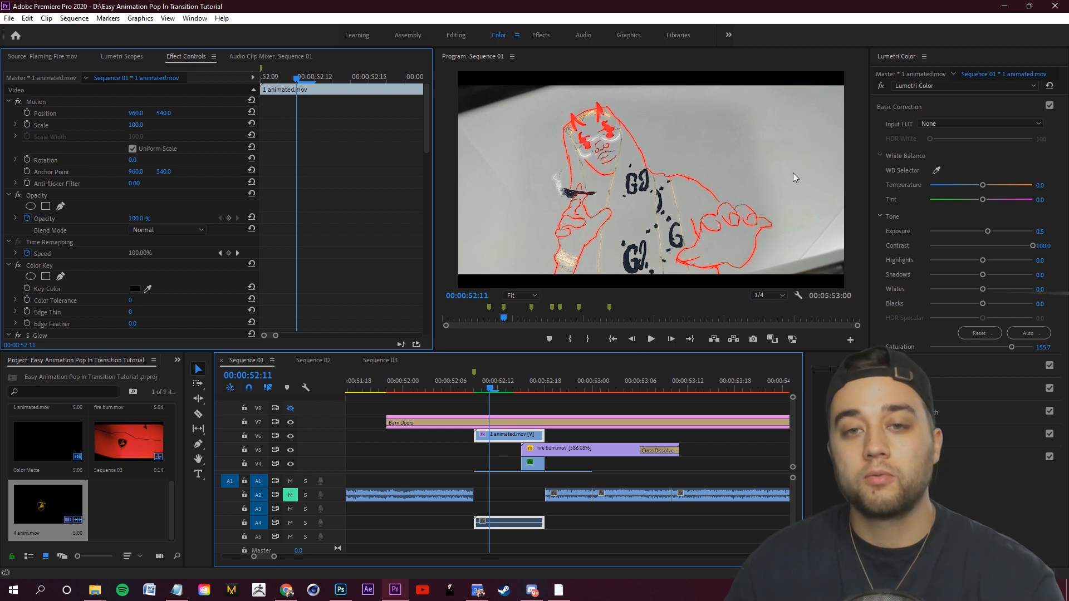
Toggle the visibility of the 1 animated.mov track and step frame by frame to the fire burn at 00:00:52:18
click(289, 438)
click(289, 437)
key(Right)
key(Right)
key(Right)
key(Right)
key(Right)
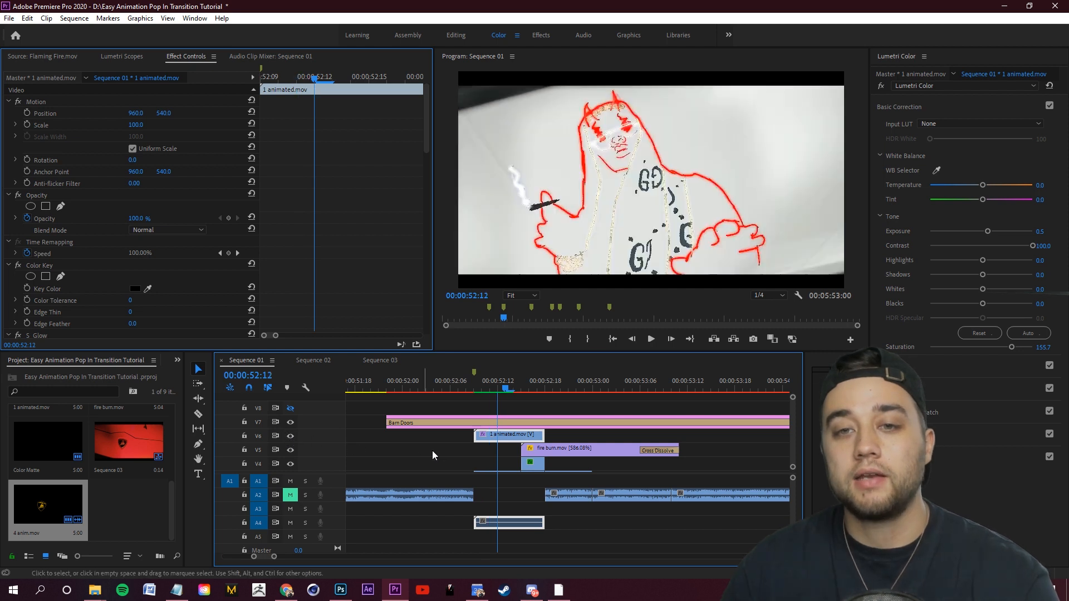
key(Right)
key(Right)
key(Right)
key(Right)
key(Right)
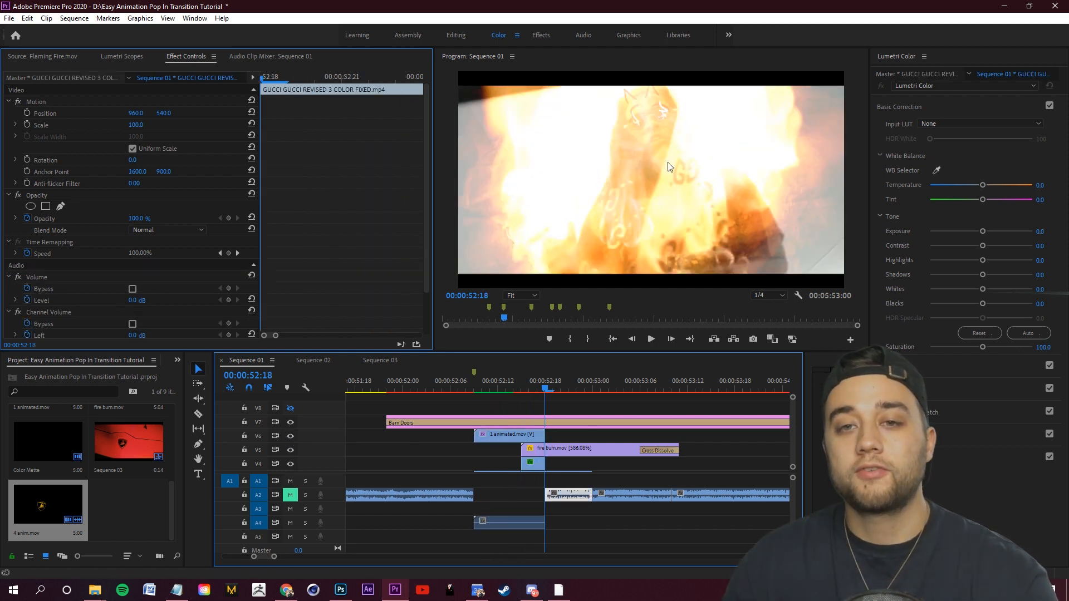
Scrub through the fire burn section and replay the drawn transition leading into it
mouse_move(572, 388)
mouse_down()
mouse_move(540, 392)
mouse_move(623, 401)
mouse_move(641, 388)
mouse_move(584, 389)
mouse_up()
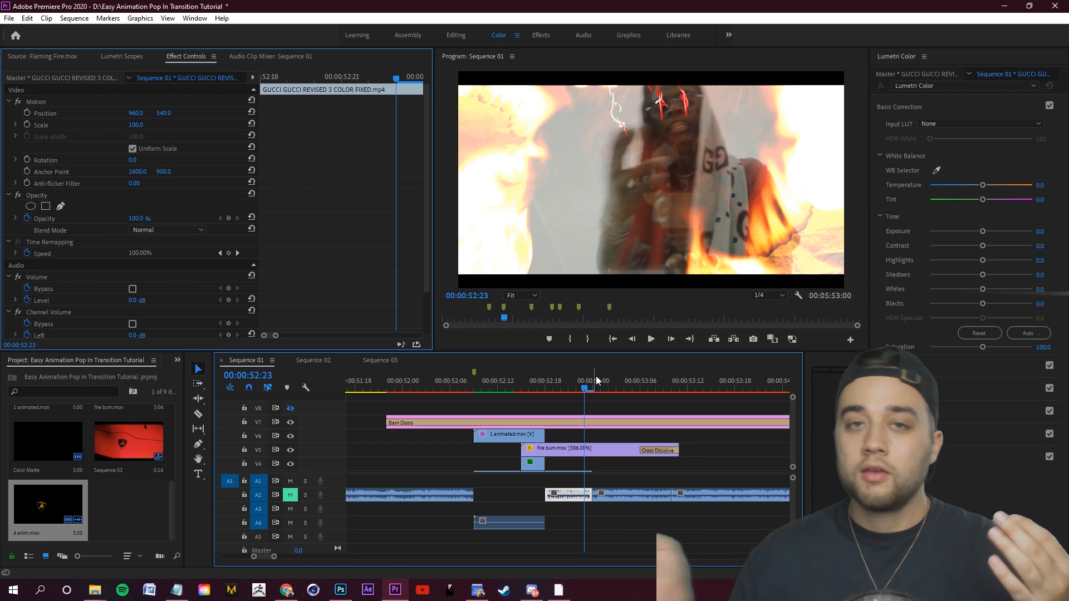
drag(596, 385, 530, 384)
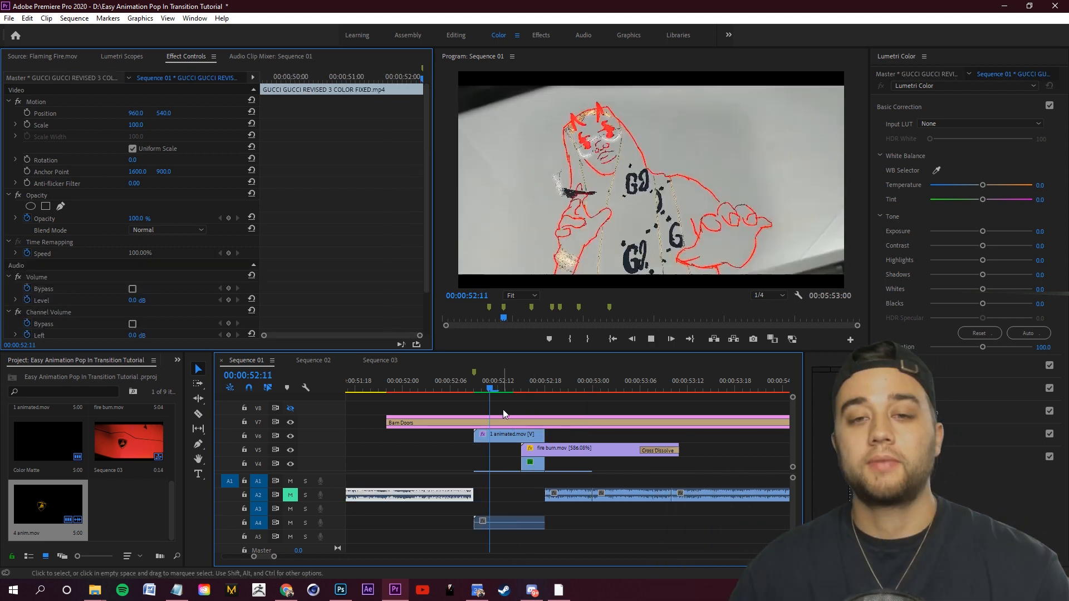
key(space)
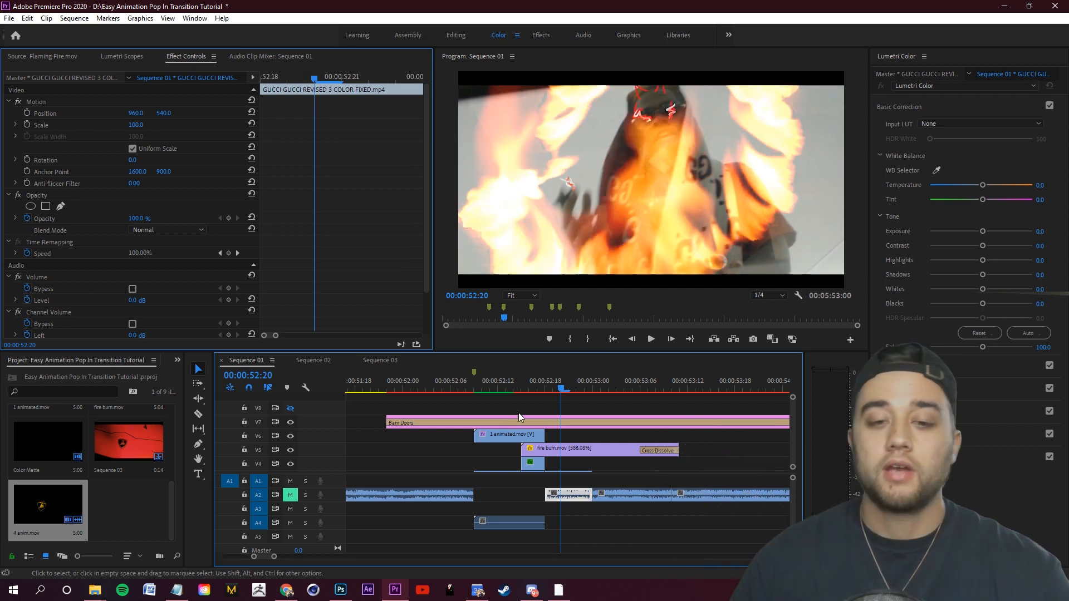
click(505, 387)
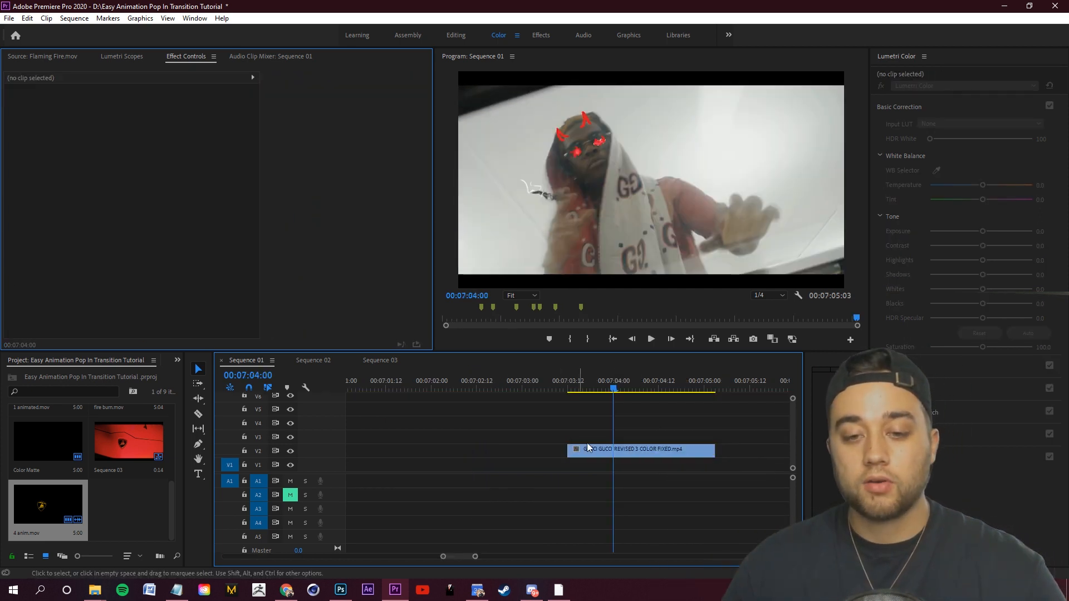
Save the project and place 1 animated.mov from the Animation Pop In Tutorial folder on V3 above the GUCCI GUCCI clip
key(ctrl+s)
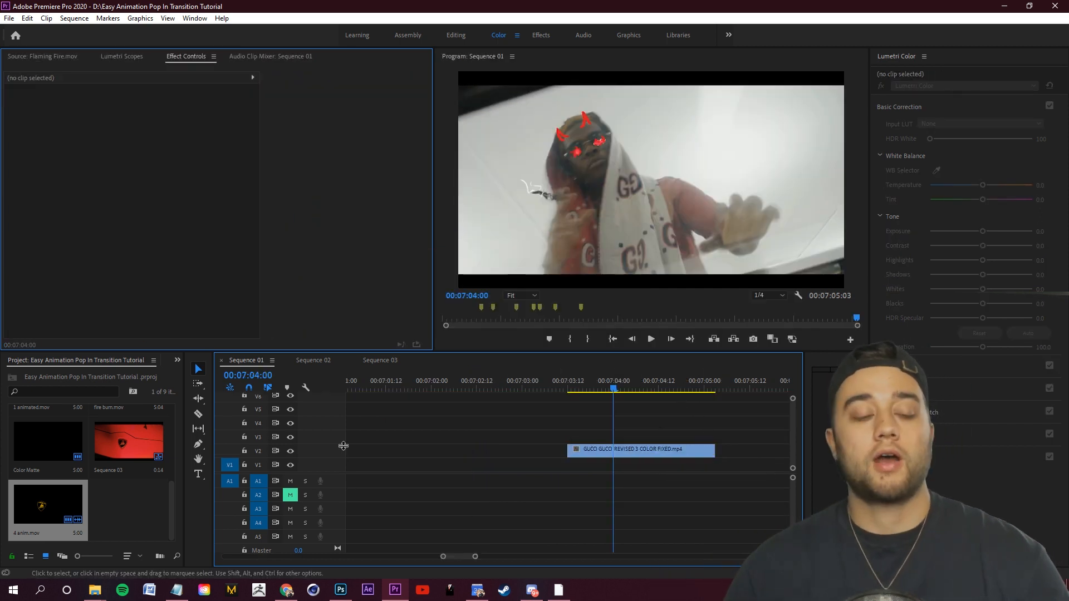
click(95, 590)
click(389, 199)
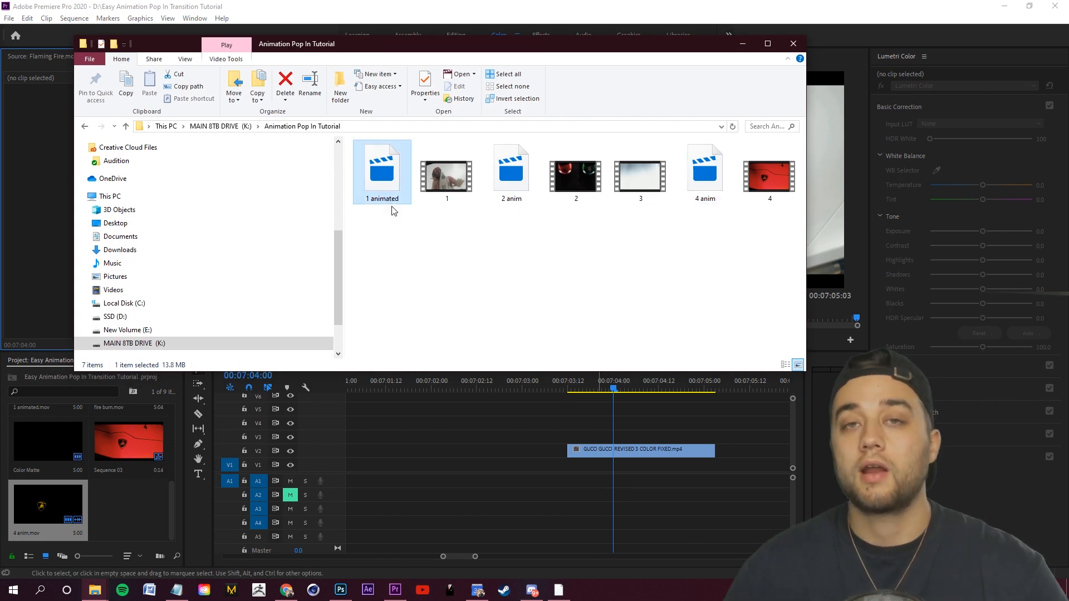
drag(386, 204, 663, 450)
drag(612, 388, 582, 389)
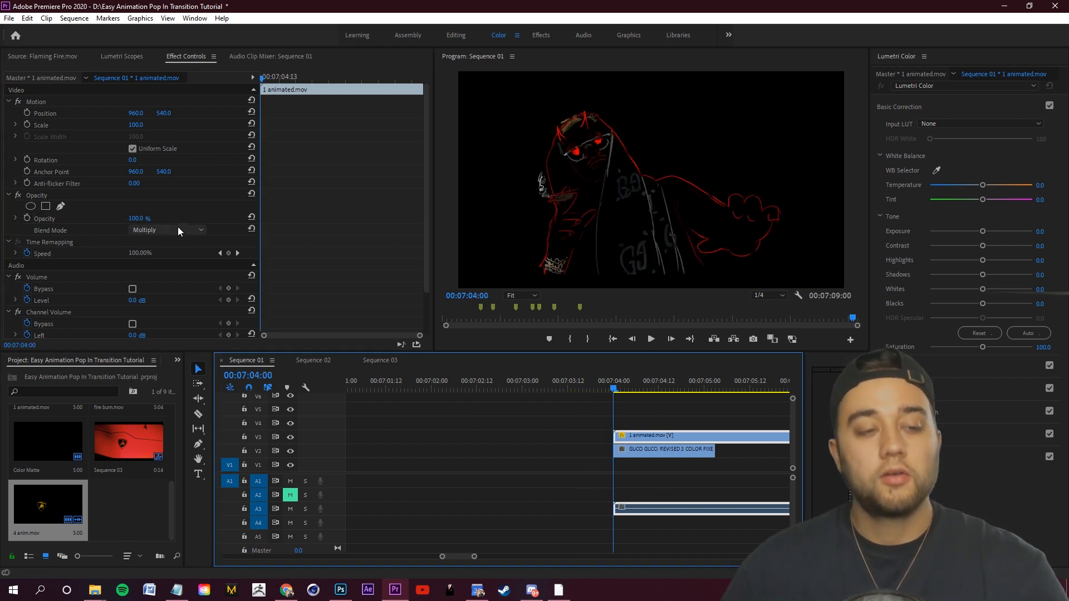
Try the Lighten and Linear Dodge (Add) blend modes on the 1 animated.mov clip and compare it with the footage
click(178, 228)
click(175, 332)
click(201, 229)
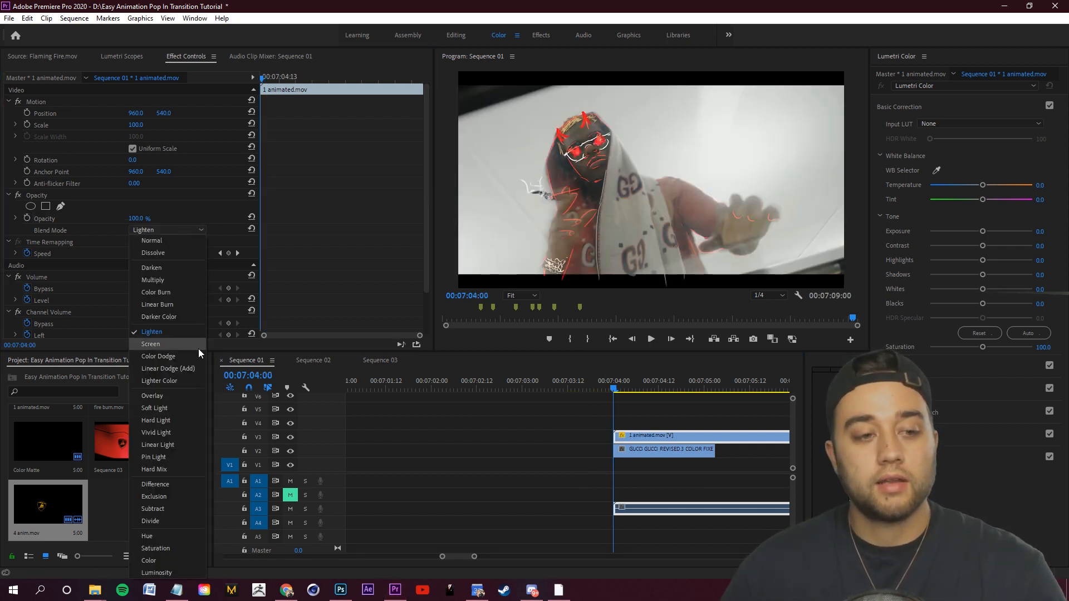
click(189, 368)
mouse_move(618, 390)
mouse_down()
mouse_move(656, 394)
mouse_move(620, 392)
mouse_move(613, 409)
mouse_up()
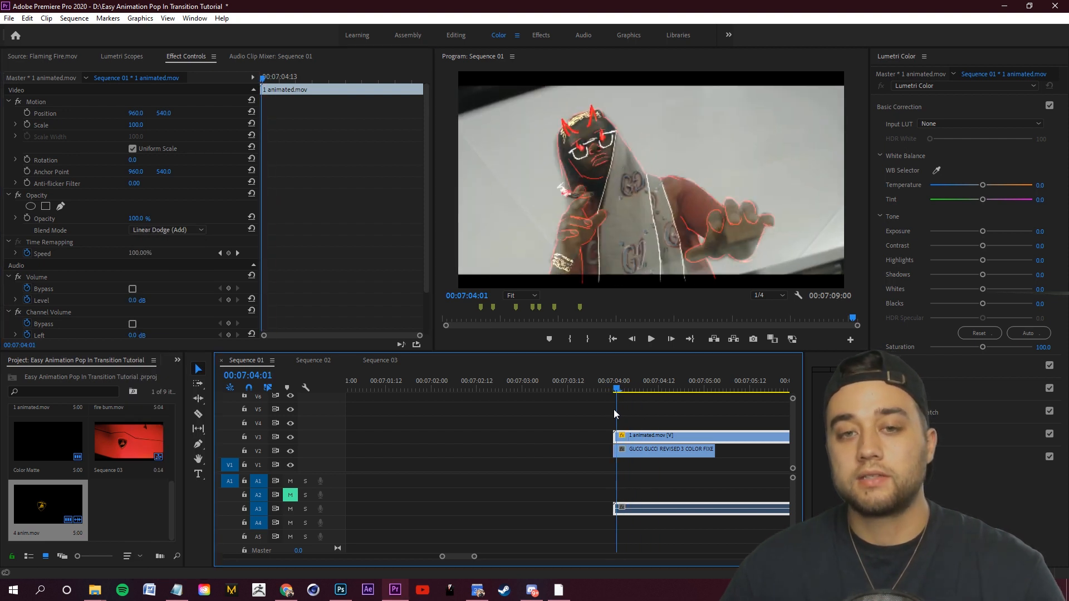
click(290, 437)
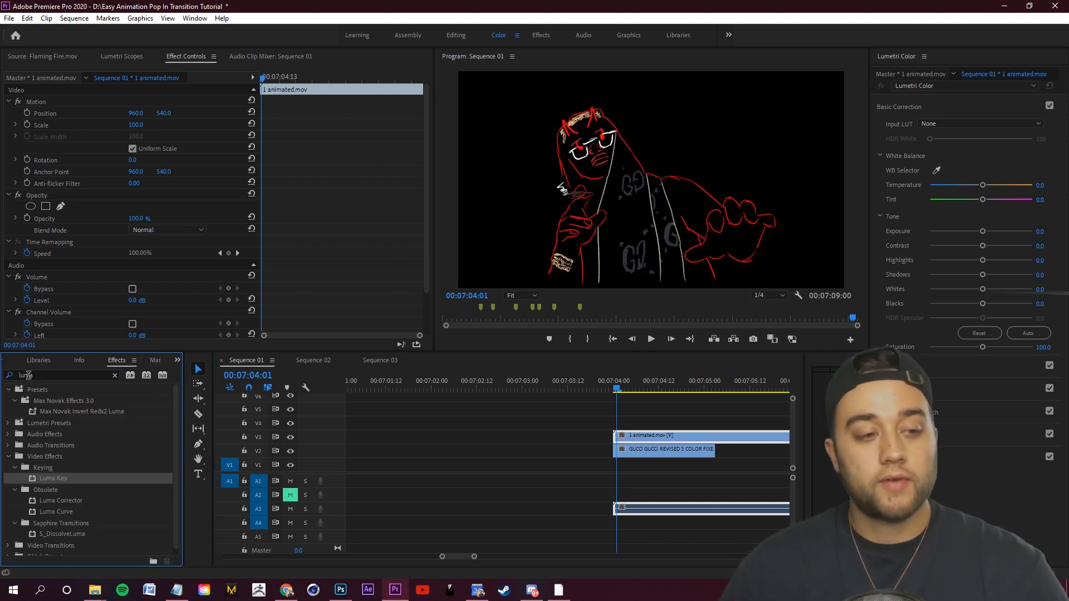
Apply the Color Key effect to 1 animated.mov and sample its black background as the key color
double_click(28, 376)
text(color key)
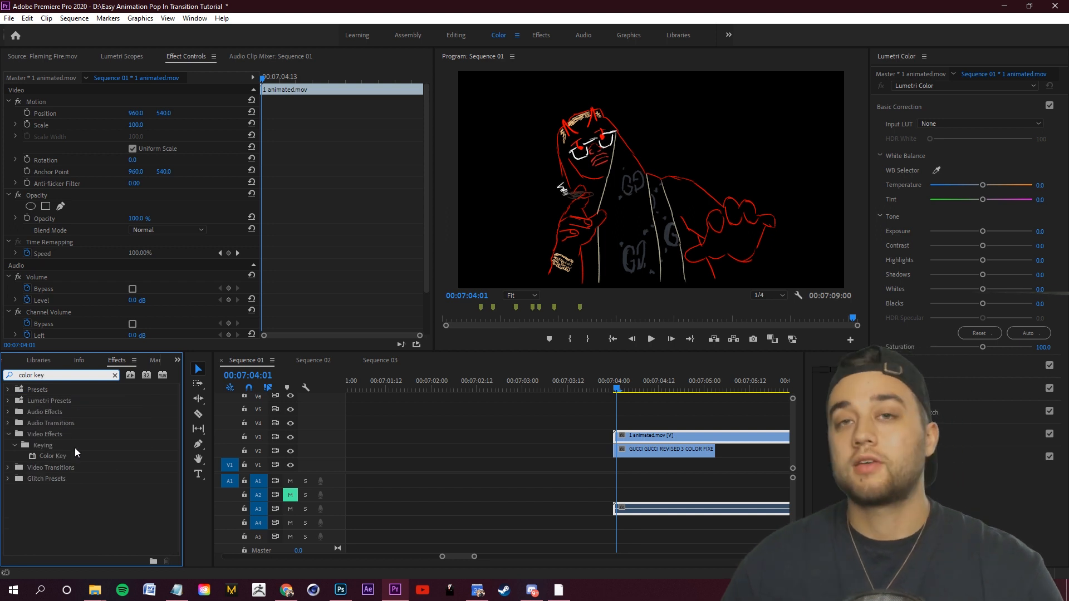
drag(54, 456, 625, 441)
click(148, 289)
click(509, 109)
click(660, 417)
click(679, 433)
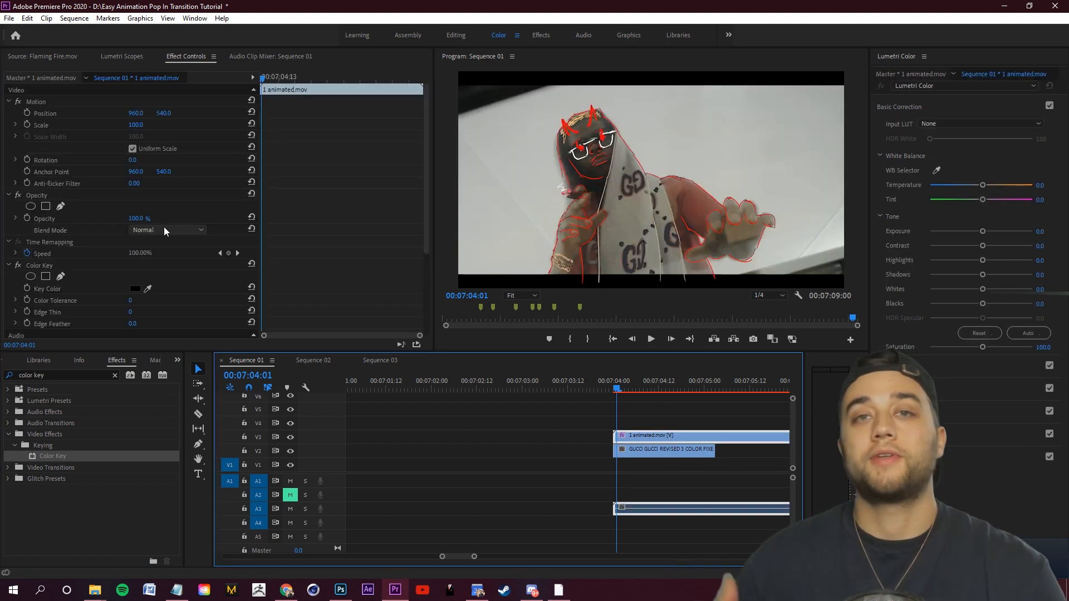
Find the Sapphire Lighting S_Glow effect by searching for "glow" and apply it to the 1 animated.mov clip
key(space)
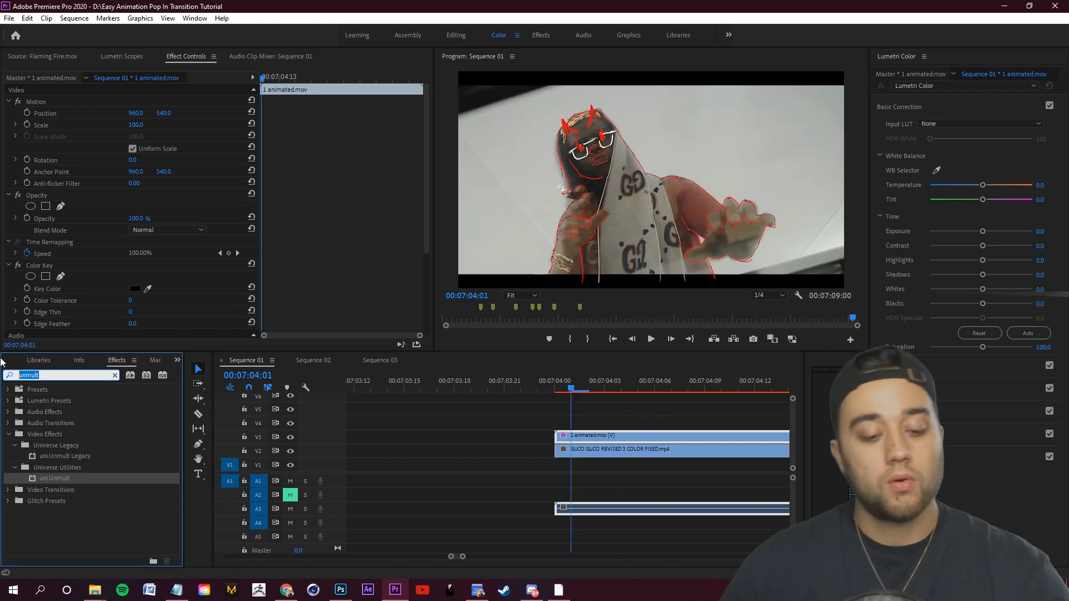
text(glow)
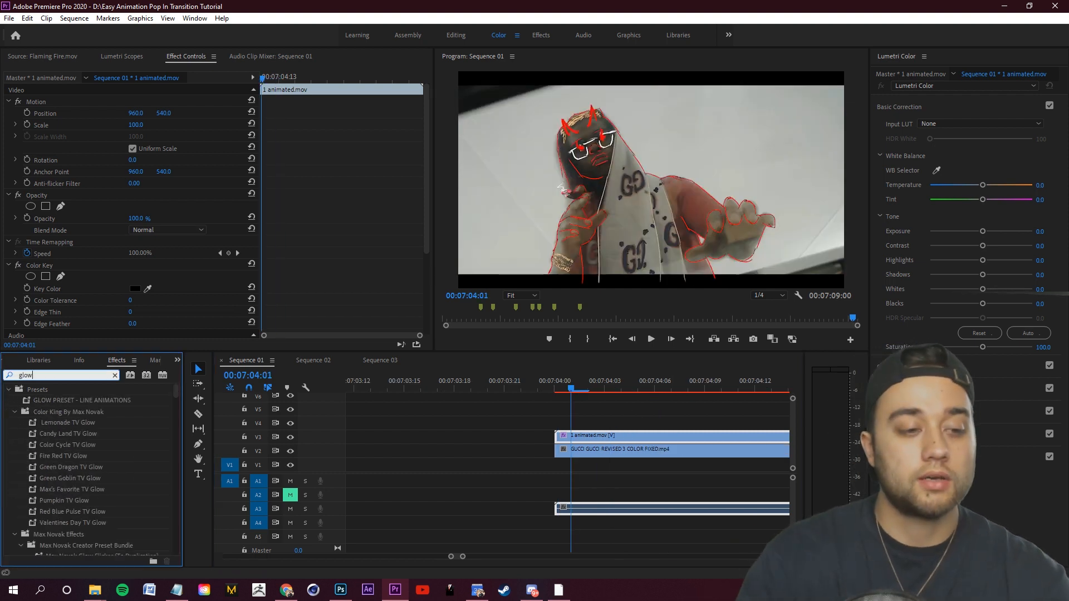
drag(174, 395, 178, 536)
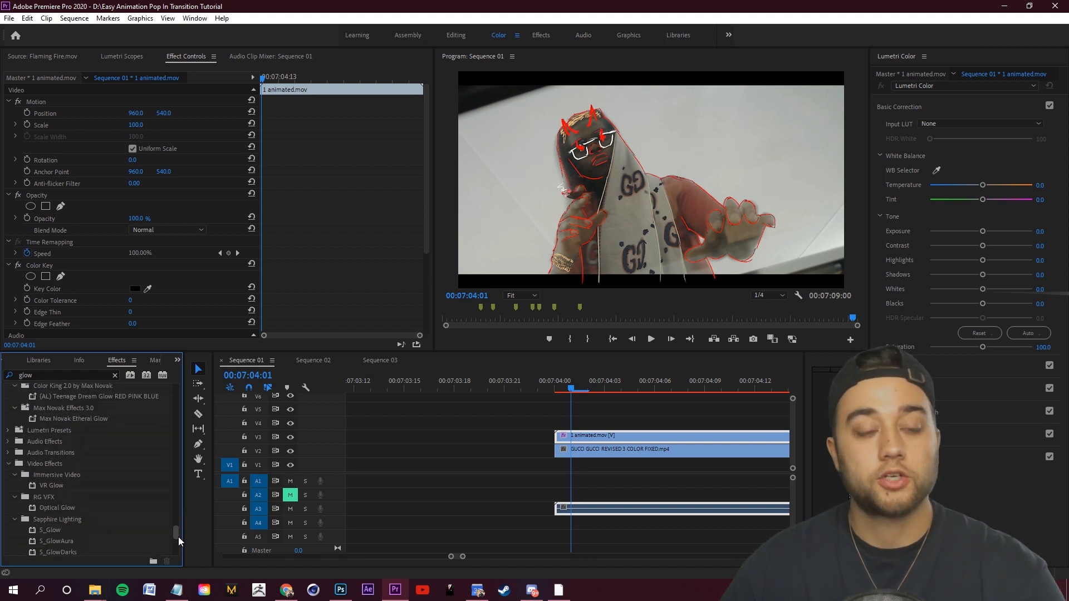
scroll(83, 499, up, 3)
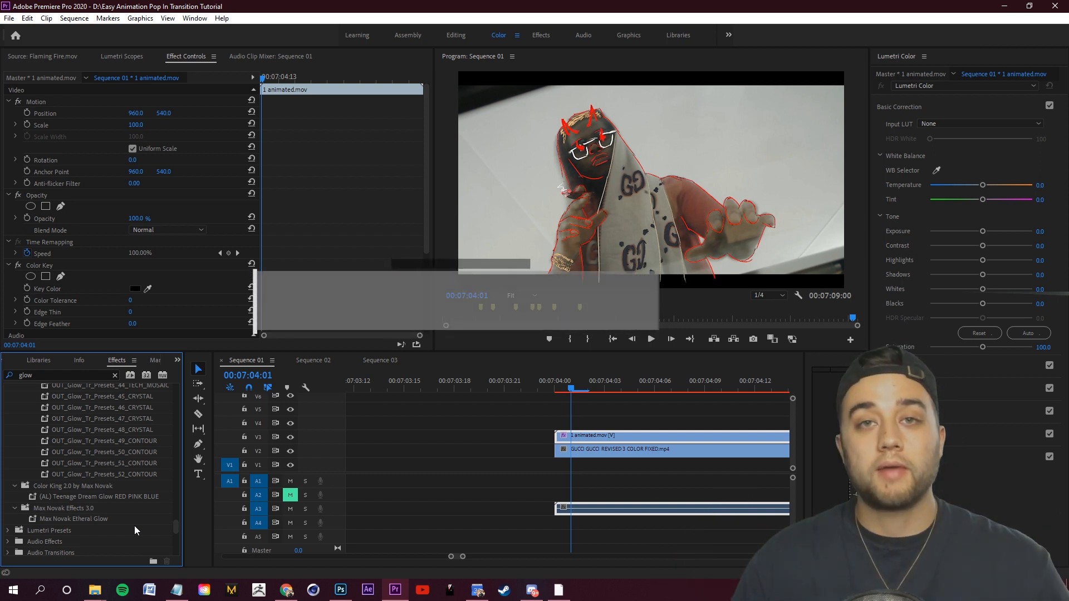
scroll(134, 520, down, 3)
scroll(98, 489, up, 1)
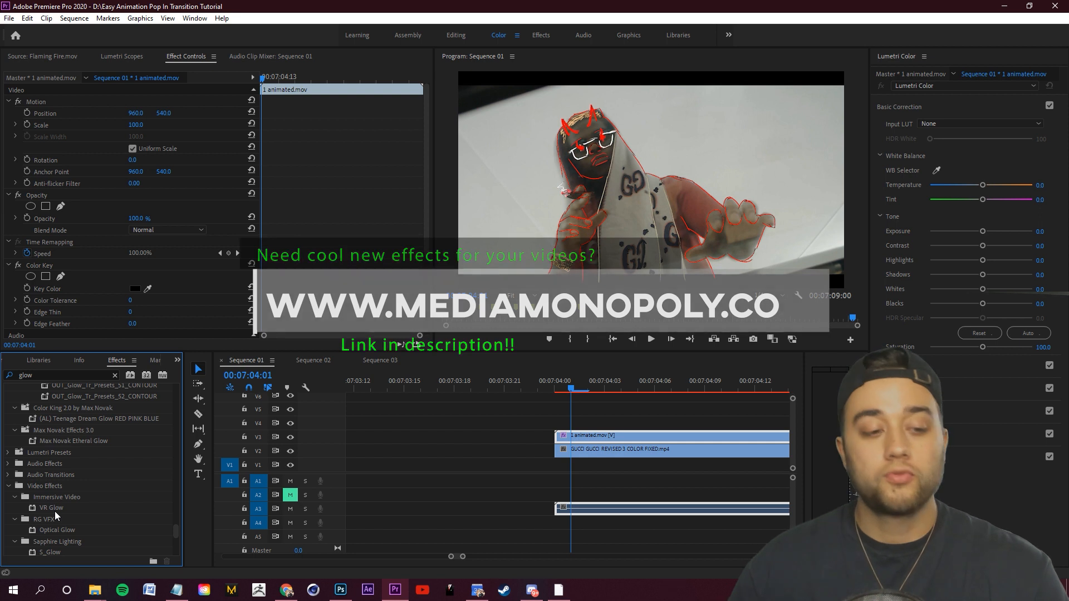
scroll(55, 507, down, 2)
drag(53, 495, 613, 436)
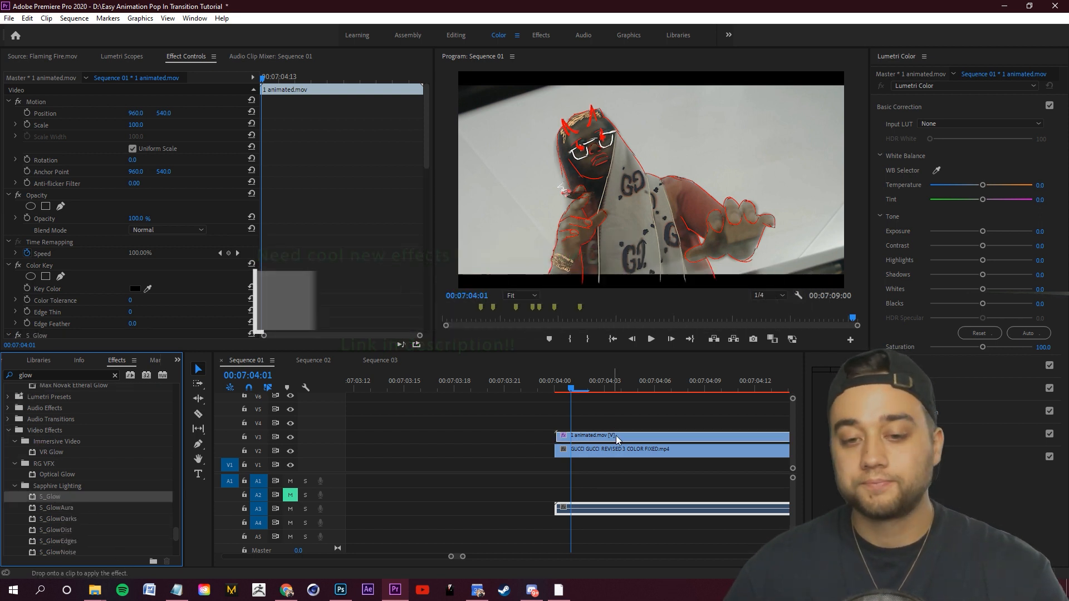
Set the S_Glow threshold to about 0.7 and its glow width to about 49.9 on 1 animated.mov
scroll(359, 249, down, 3)
scroll(209, 241, down, 4)
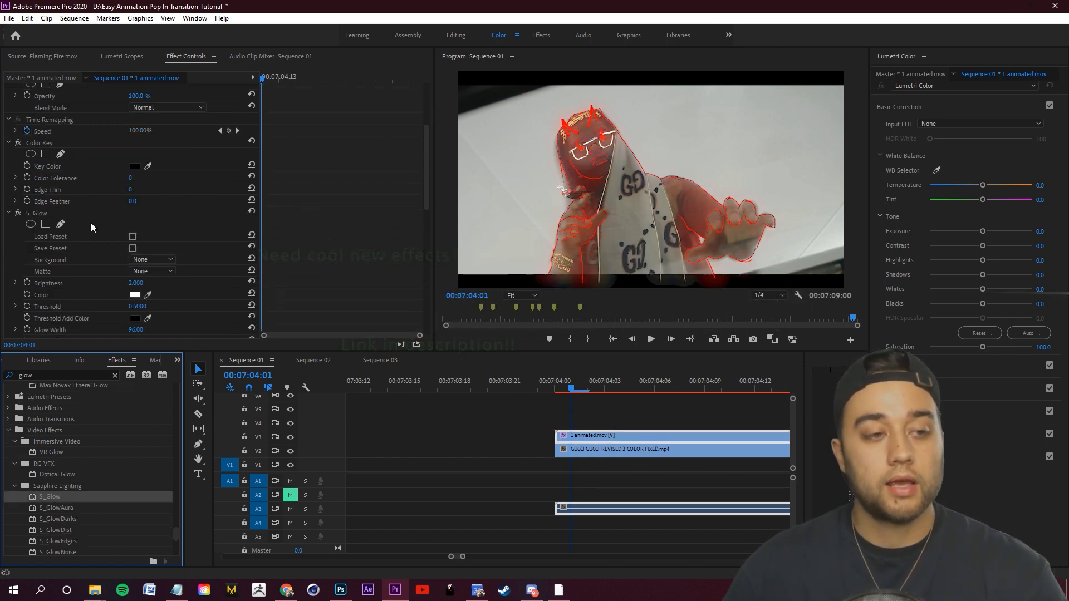
click(15, 250)
drag(132, 271, 186, 268)
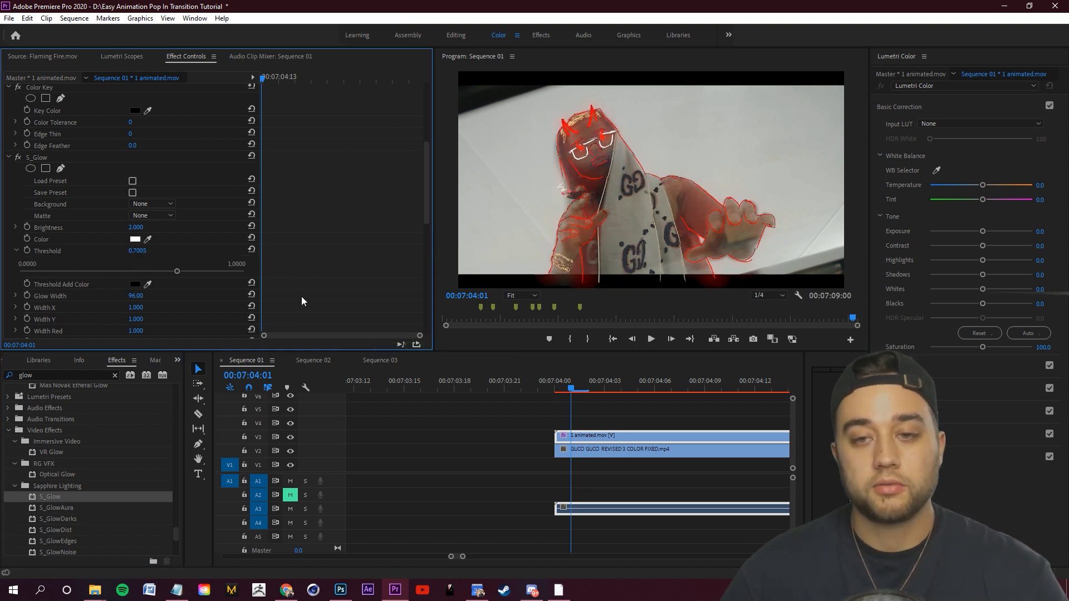
scroll(141, 262, down, 3)
click(15, 229)
drag(42, 250, 20, 251)
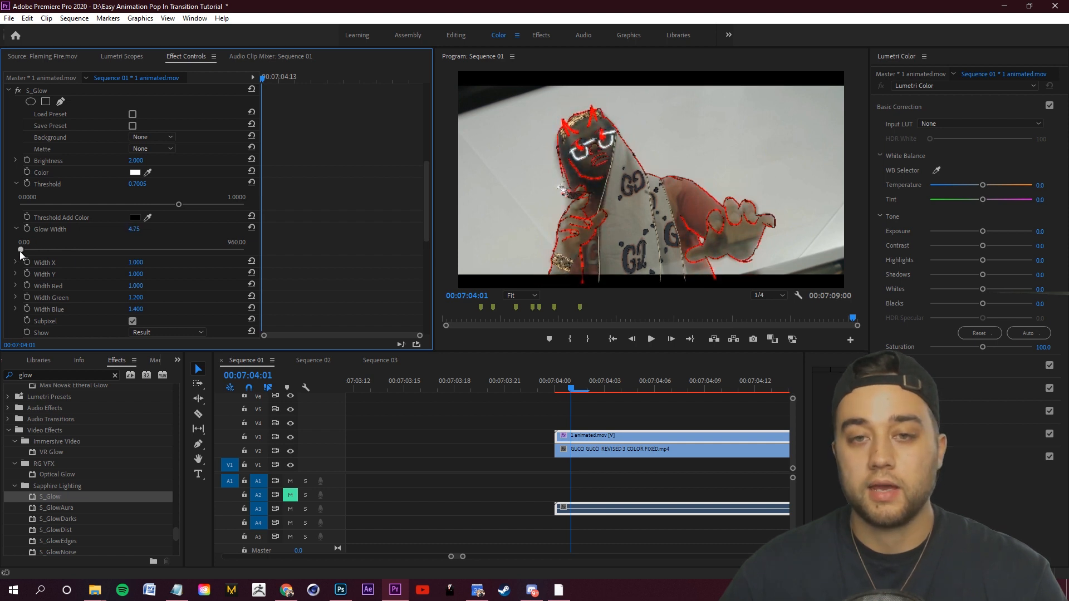
key(grave)
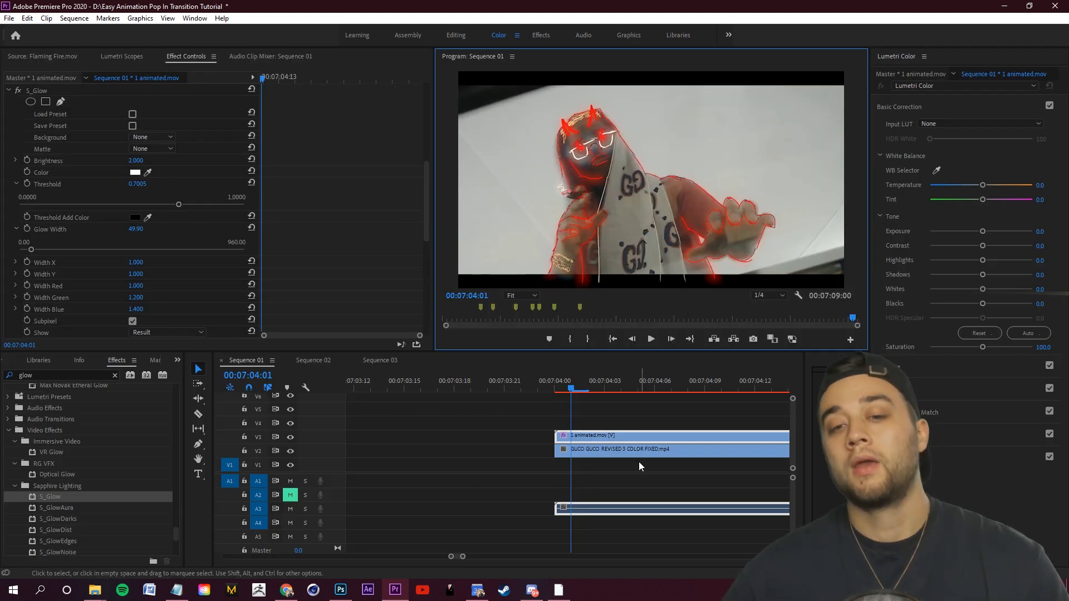
Place the Color Matte clip from V1 onto V4 so that it spans the 1 animated.mov and GUCCI GUCCI clips
click(575, 407)
scroll(556, 427, down, 5)
scroll(490, 449, up, 3)
scroll(380, 470, down, 2)
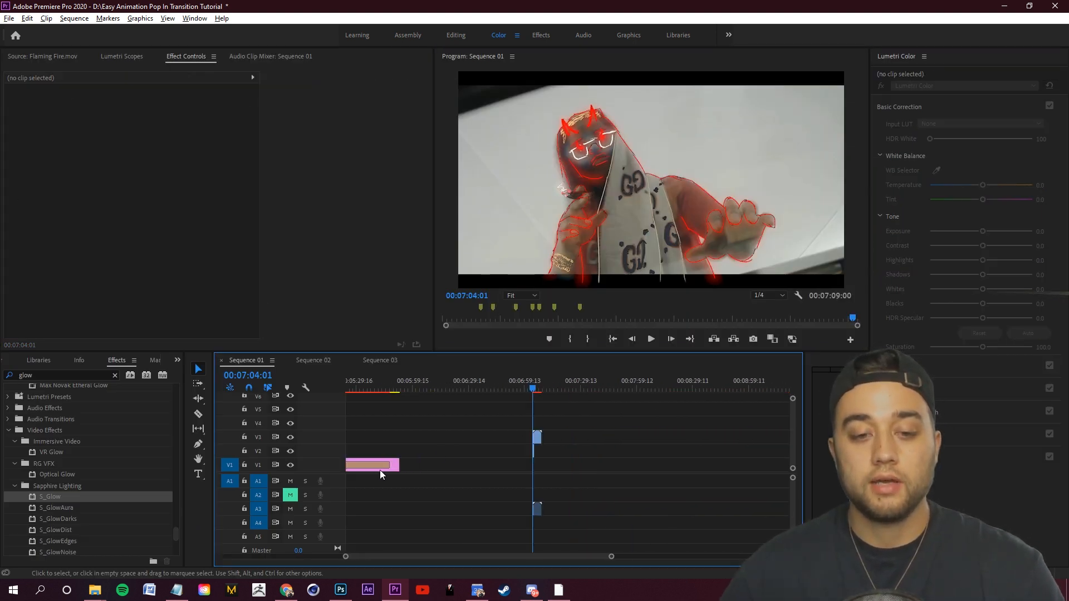
scroll(384, 469, up, 2)
scroll(462, 464, up, 3)
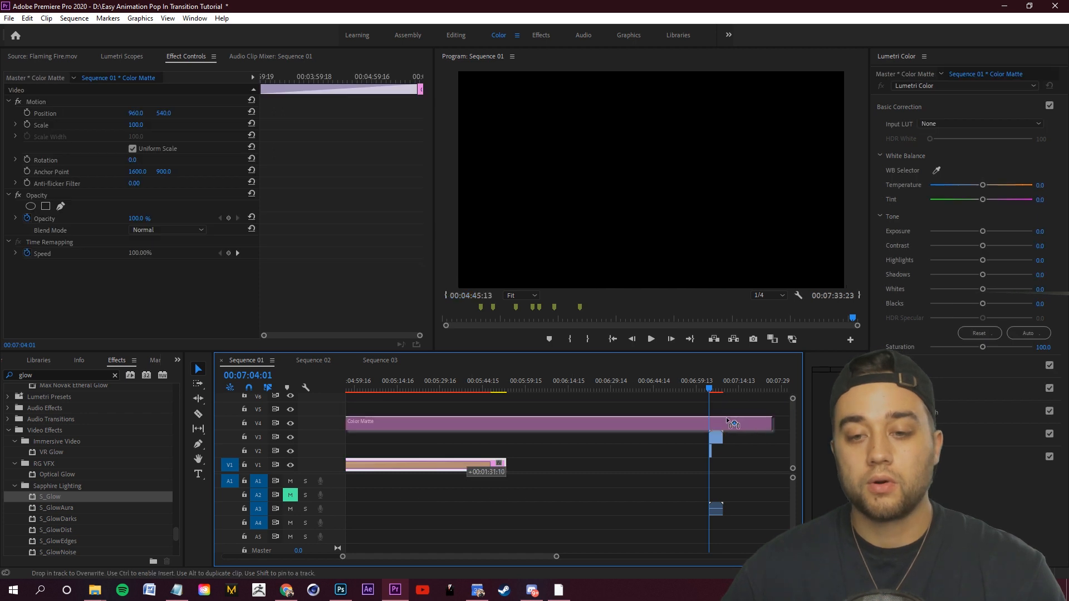
scroll(545, 415, down, 3)
drag(474, 404, 622, 423)
scroll(623, 419, up, 3)
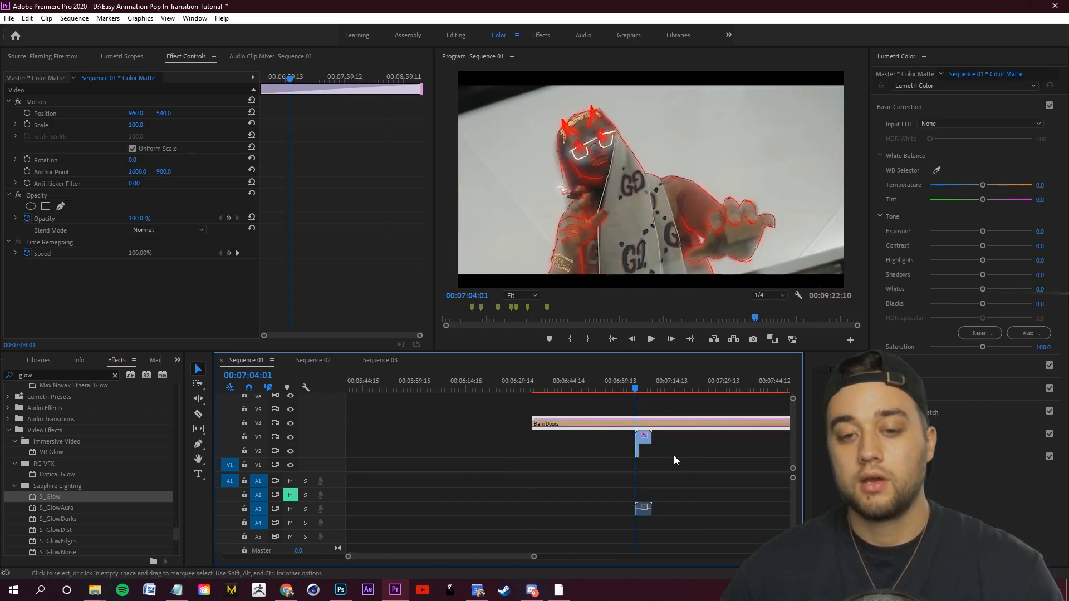
scroll(674, 455, up, 3)
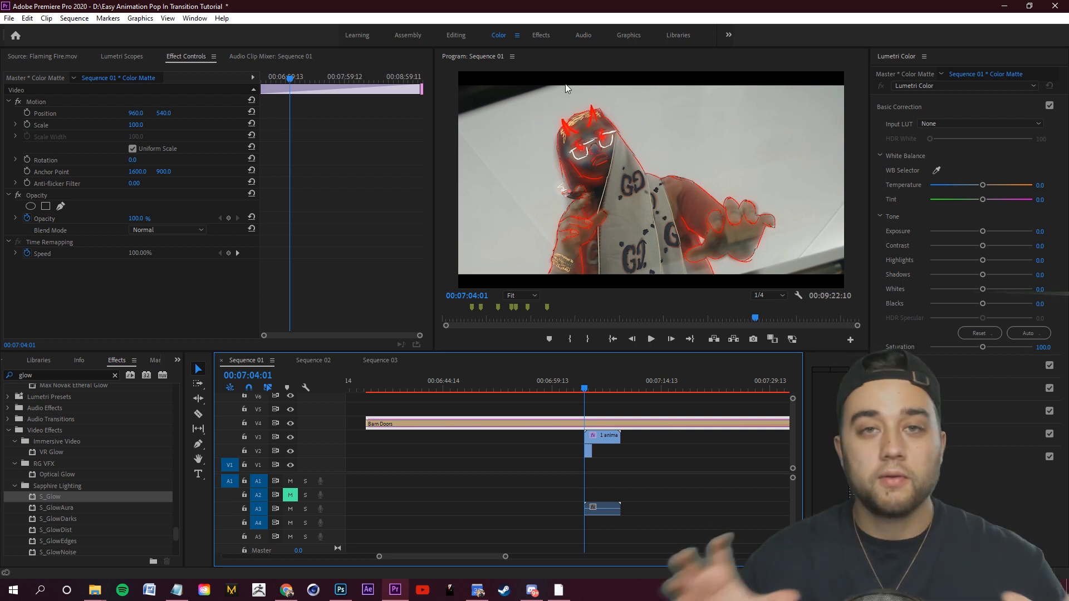
Play the sequence from just before 1 animated.mov to preview the glowing animation over the footage
click(517, 79)
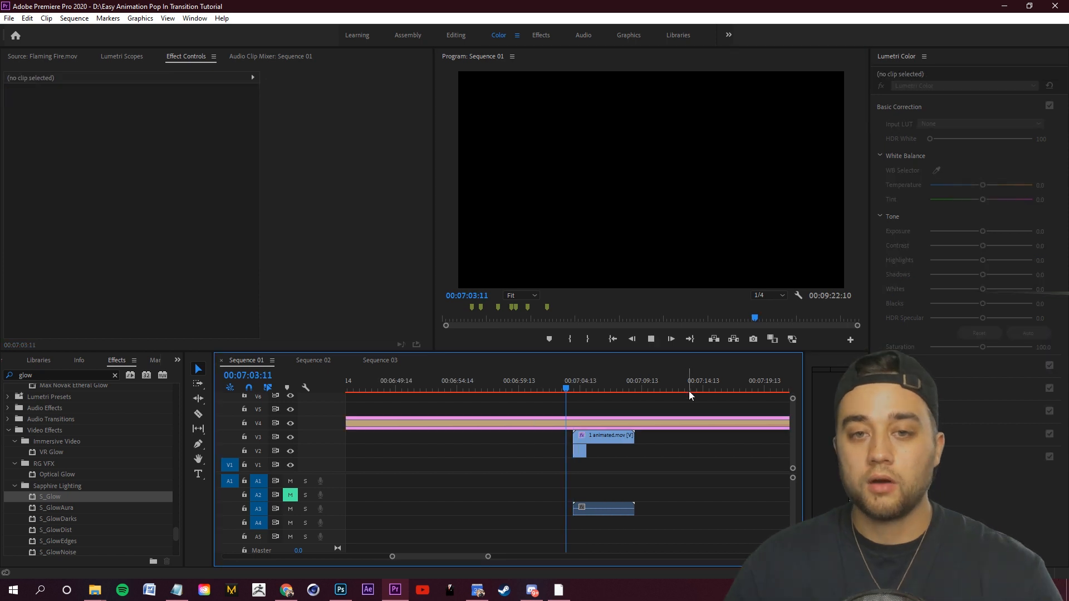
scroll(595, 406, up, 2)
drag(567, 383, 552, 397)
key(space)
key(space)
scroll(519, 393, up, 2)
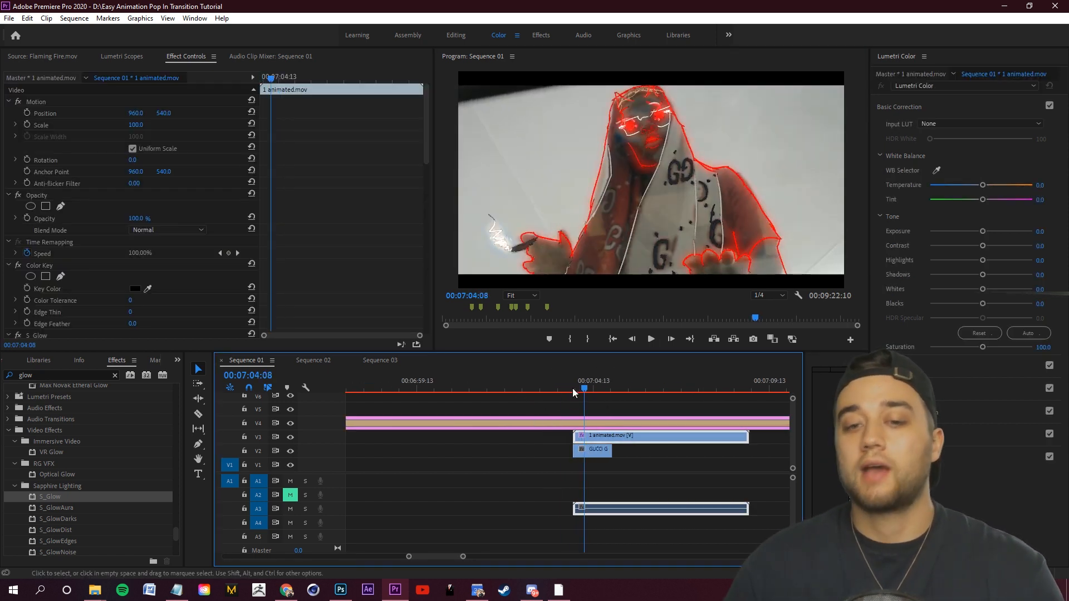
Split 1 animated.mov at 00:07:04:09 and delete the part after the cut
key(Right)
key(Left)
key(Right)
key(ctrl+k)
click(611, 436)
key(Delete)
Replay the trimmed animation and return to its first frame at 00:07:04:00
drag(584, 390, 485, 411)
key(space)
key(space)
scroll(607, 447, up, 3)
key(Left)
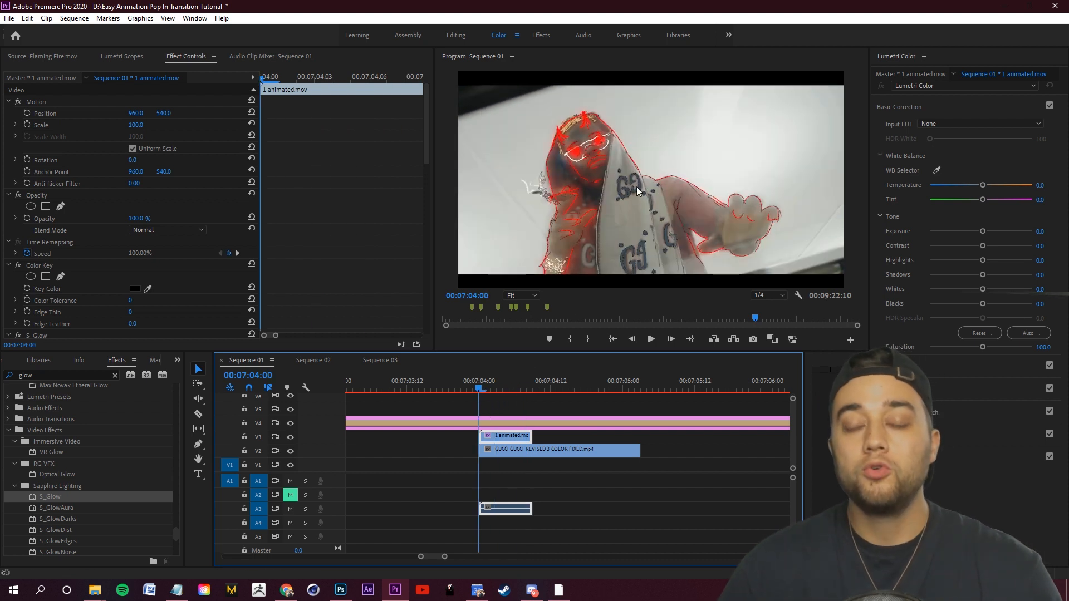
Save the project with the animation hidden, and move 1 animated.mov to V5 and the Color Matte to V6
click(291, 438)
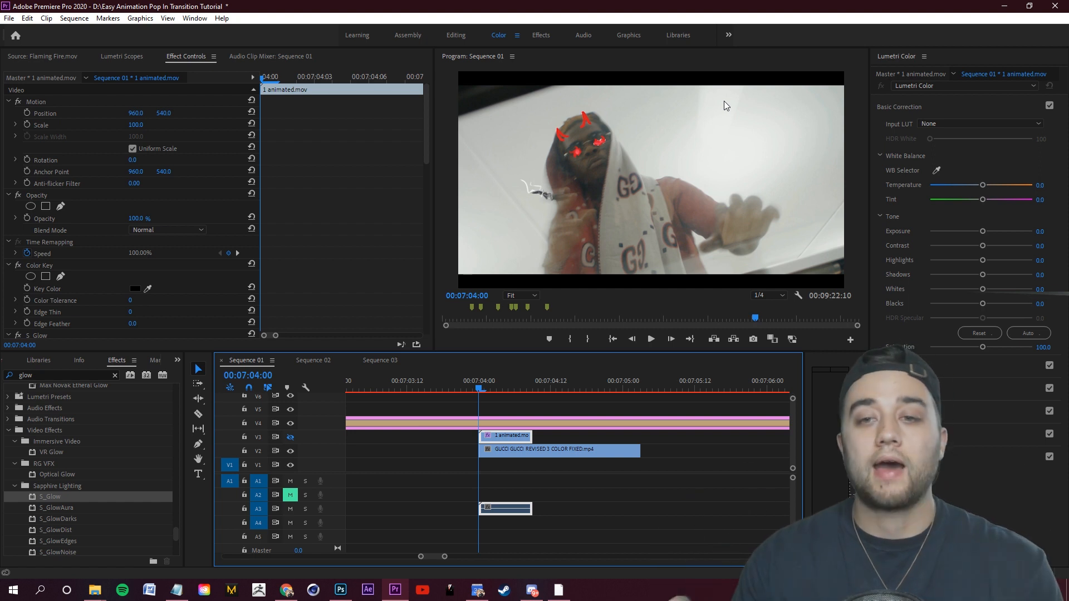
key(ctrl+s)
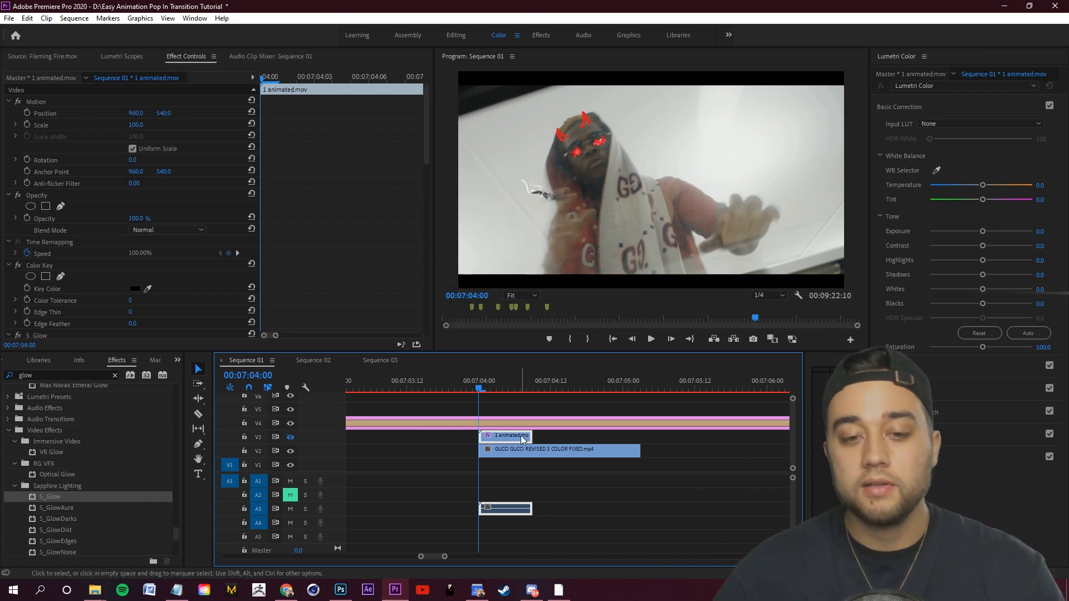
mouse_move(503, 408)
mouse_down()
mouse_move(505, 440)
mouse_move(507, 415)
mouse_up()
click(601, 435)
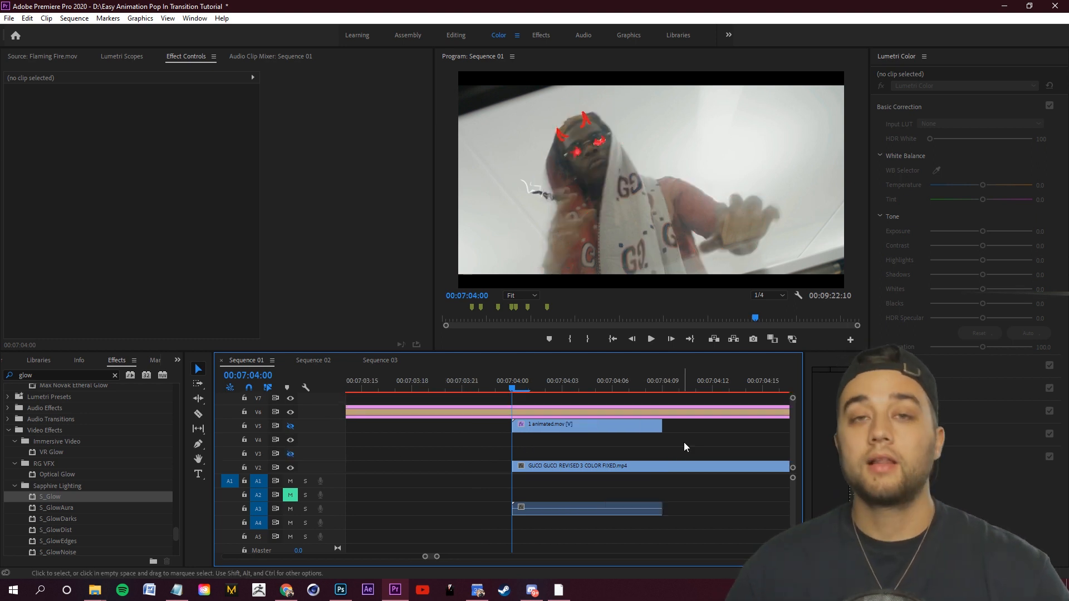
Split the GUCCI GUCCI clip on V2 where 1 animated.mov ends and make the empty V3 track visible
key(c)
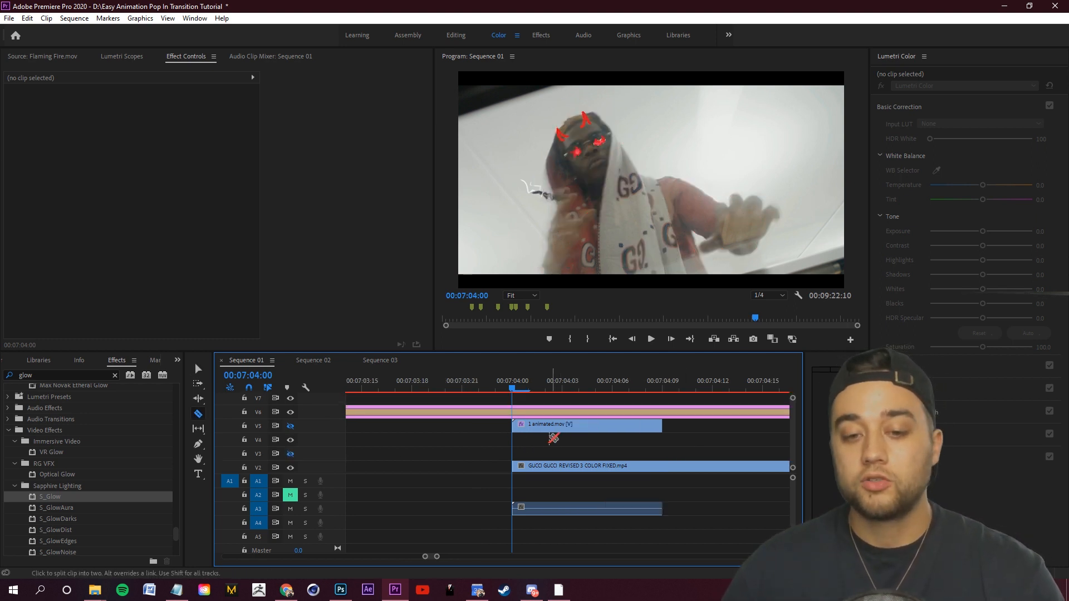
click(662, 469)
key(v)
click(570, 457)
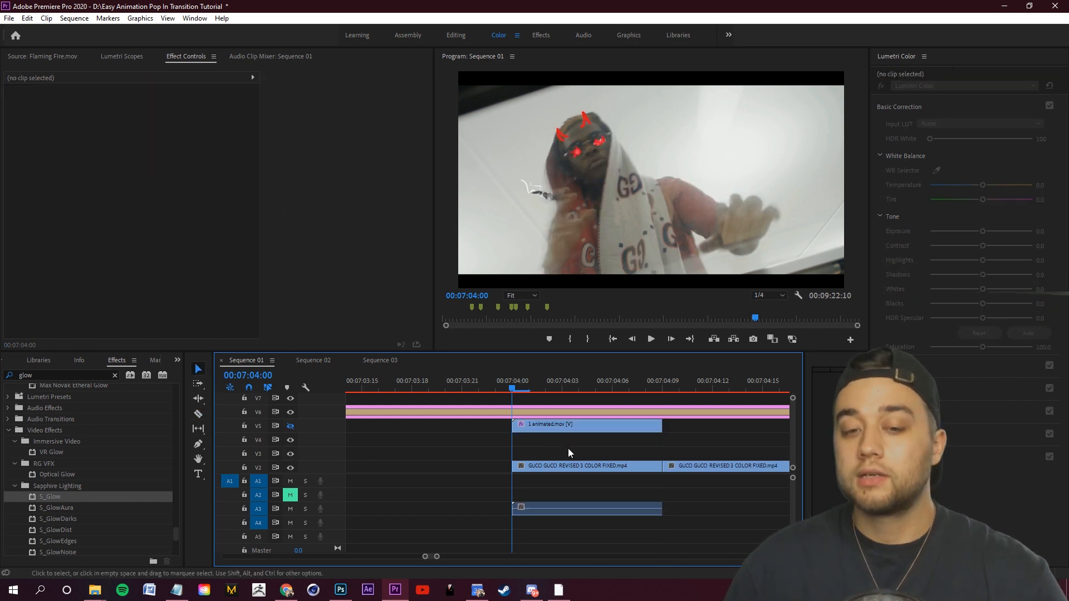
click(555, 466)
scroll(593, 465, down, 1)
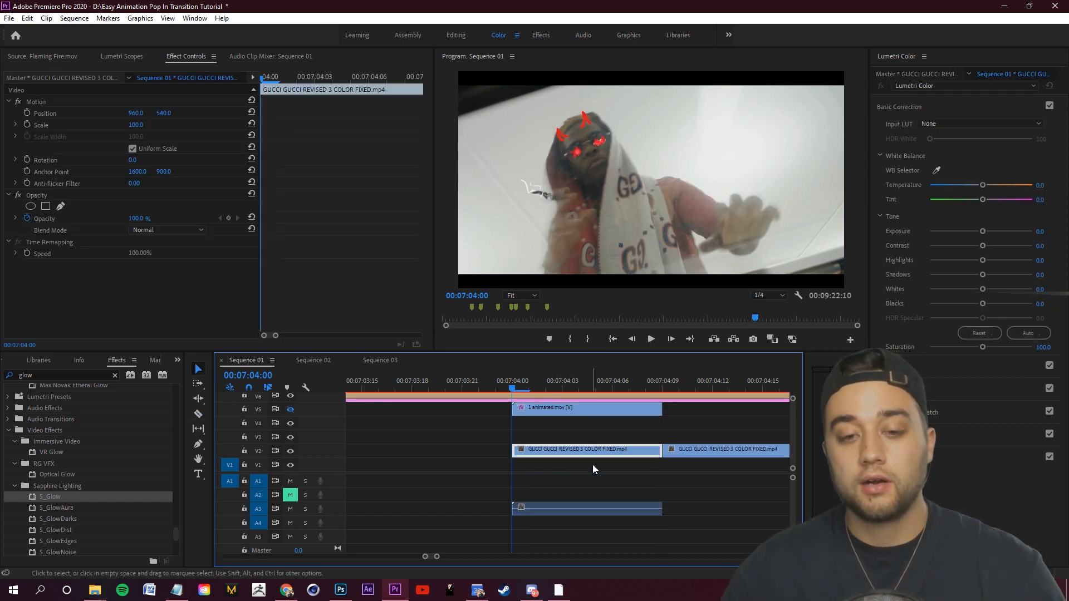
drag(566, 450, 560, 465)
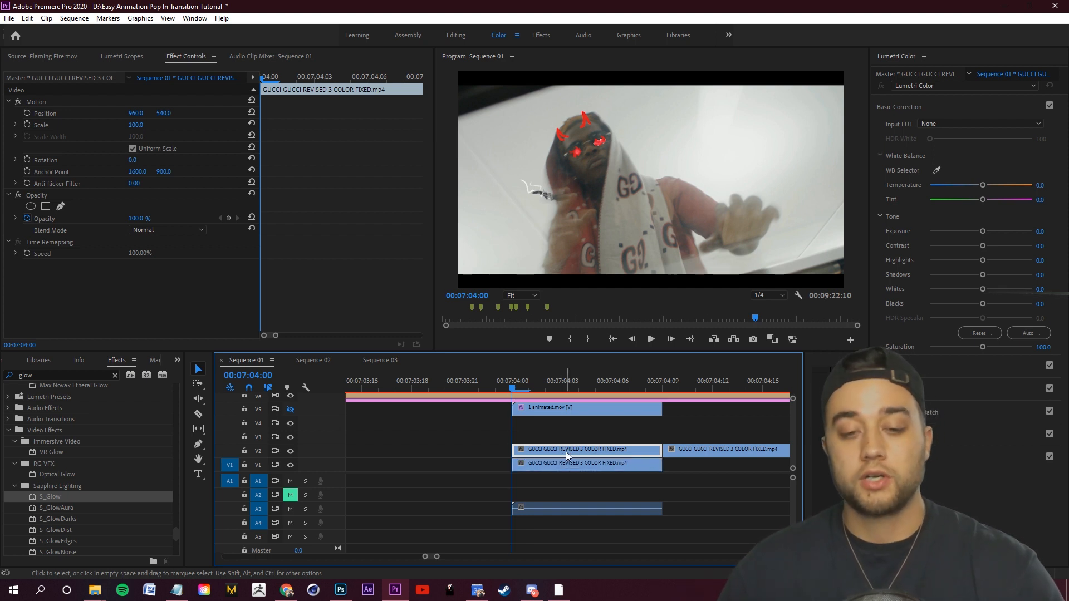
click(563, 463)
key(Delete)
Draw a closed freeform opacity mask loosely around the performer on the first GUCCI GUCCI segment and invert it
click(557, 450)
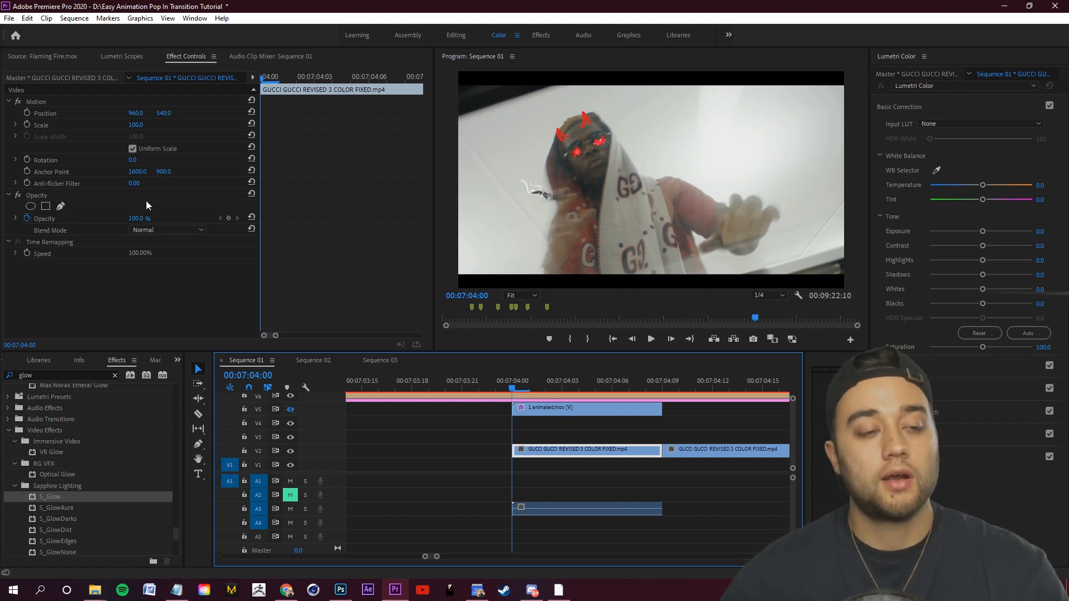
click(46, 222)
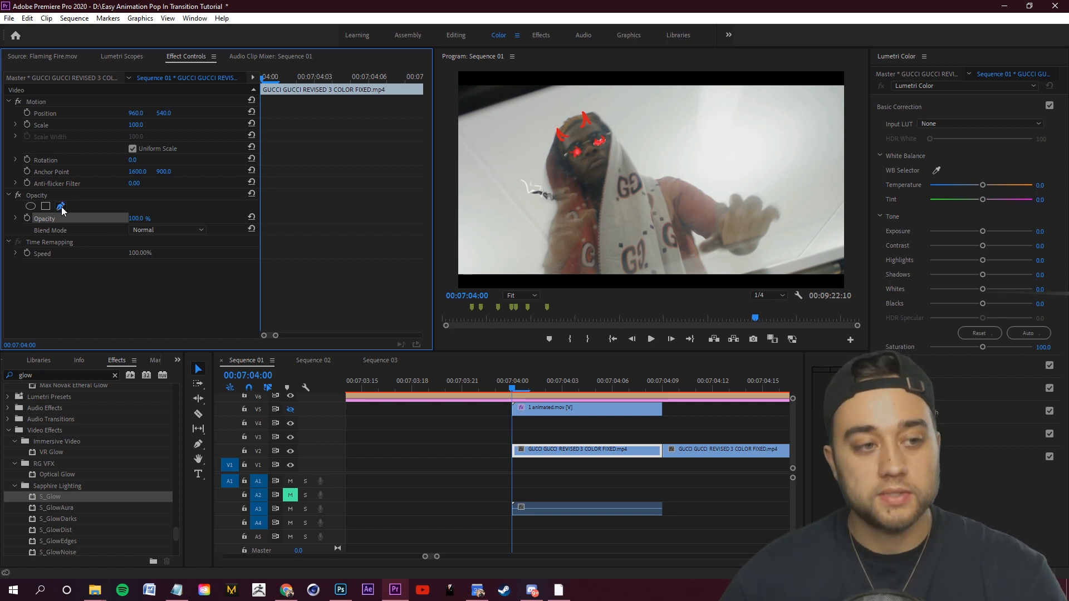
click(61, 207)
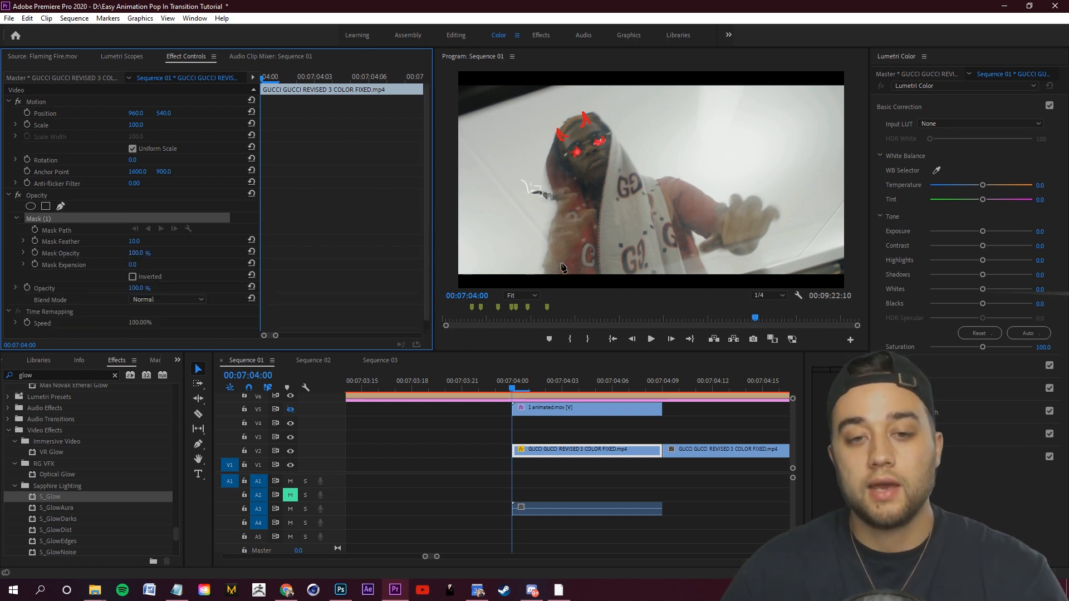
click(603, 94)
drag(493, 148, 486, 160)
drag(482, 184, 485, 210)
drag(488, 234, 489, 241)
drag(500, 257, 504, 263)
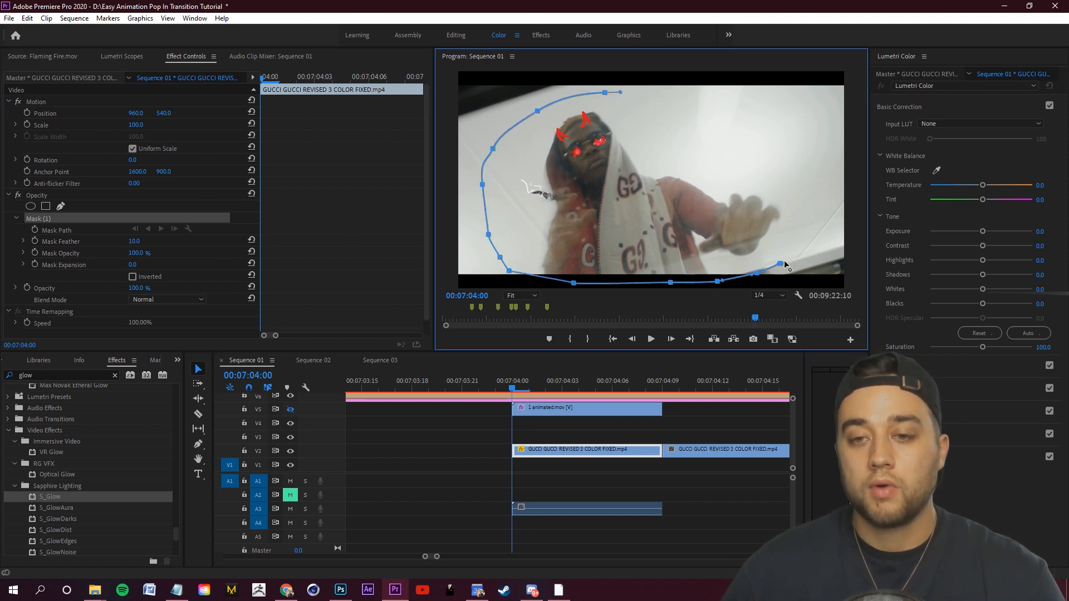
click(834, 172)
drag(813, 142, 810, 138)
drag(726, 104, 698, 101)
click(605, 92)
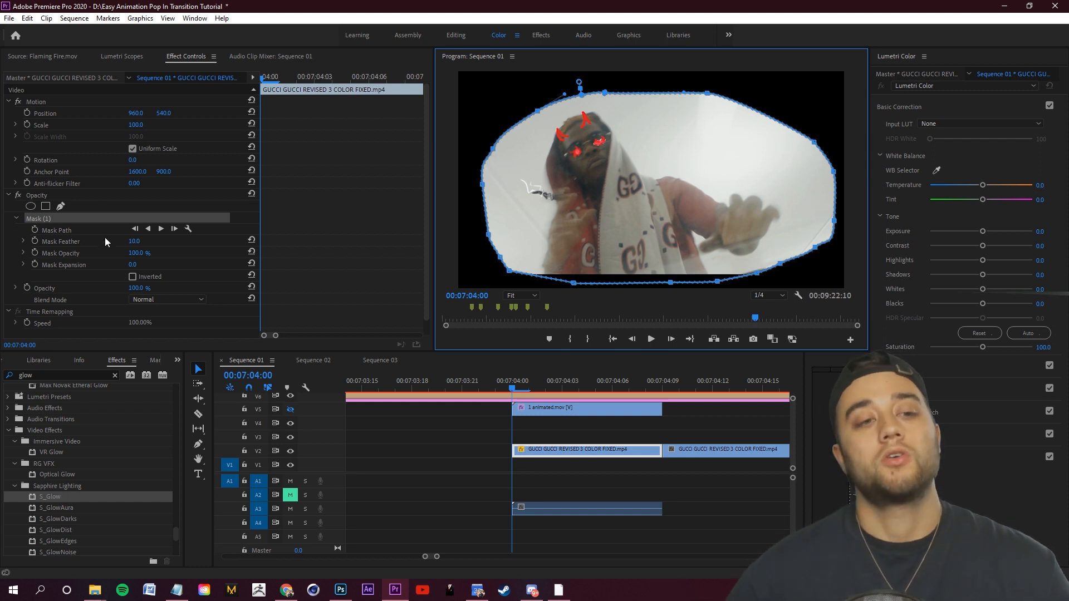
click(132, 277)
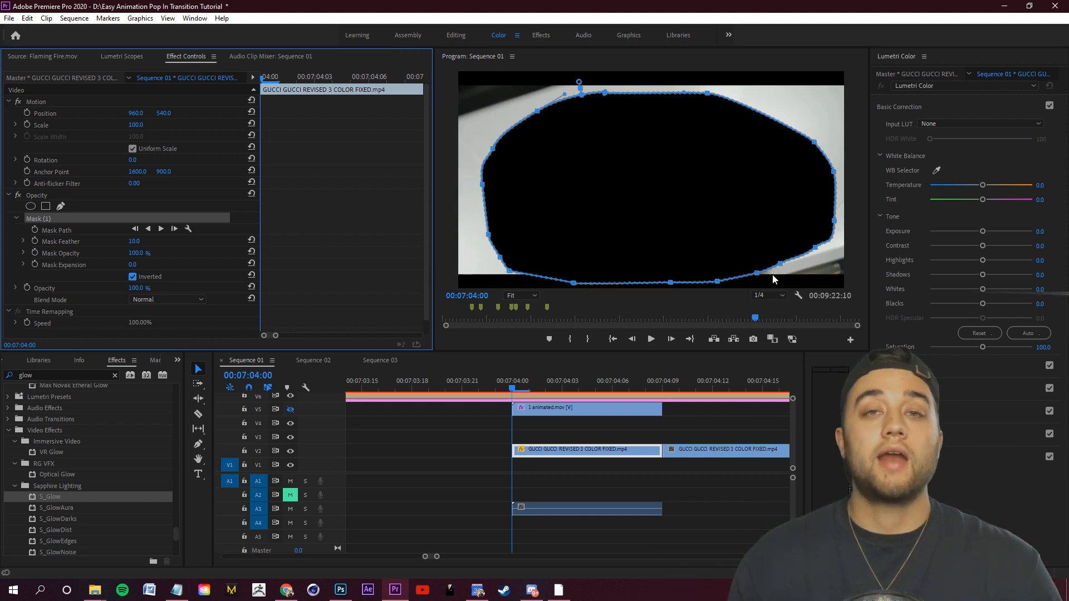
click(536, 430)
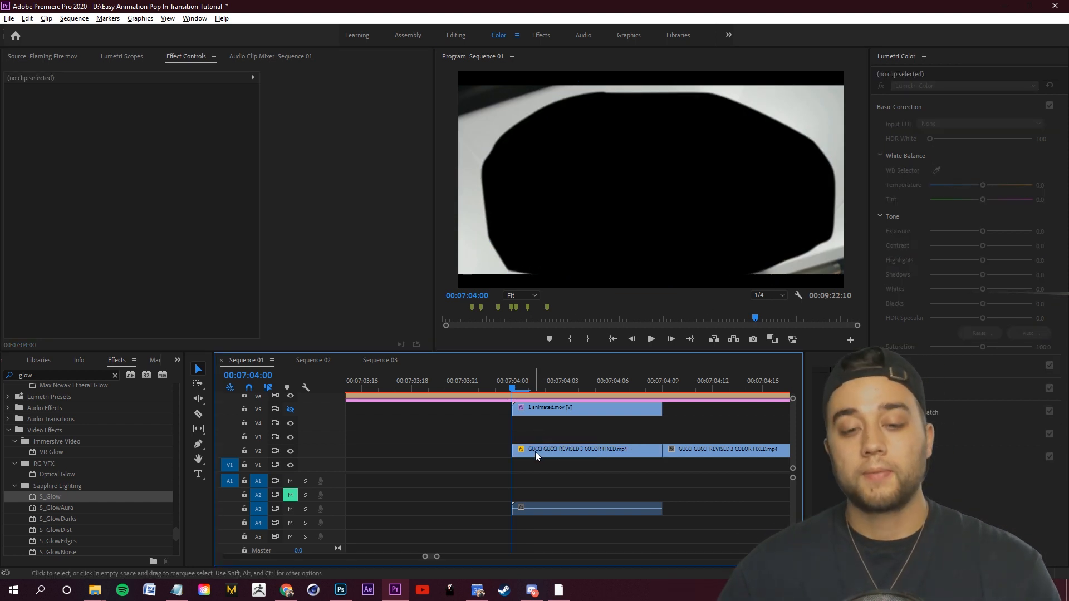
Duplicate the masked GUCCI GUCCI segment onto V3 and delete the opacity mask from the copy
drag(540, 451, 565, 426)
click(565, 426)
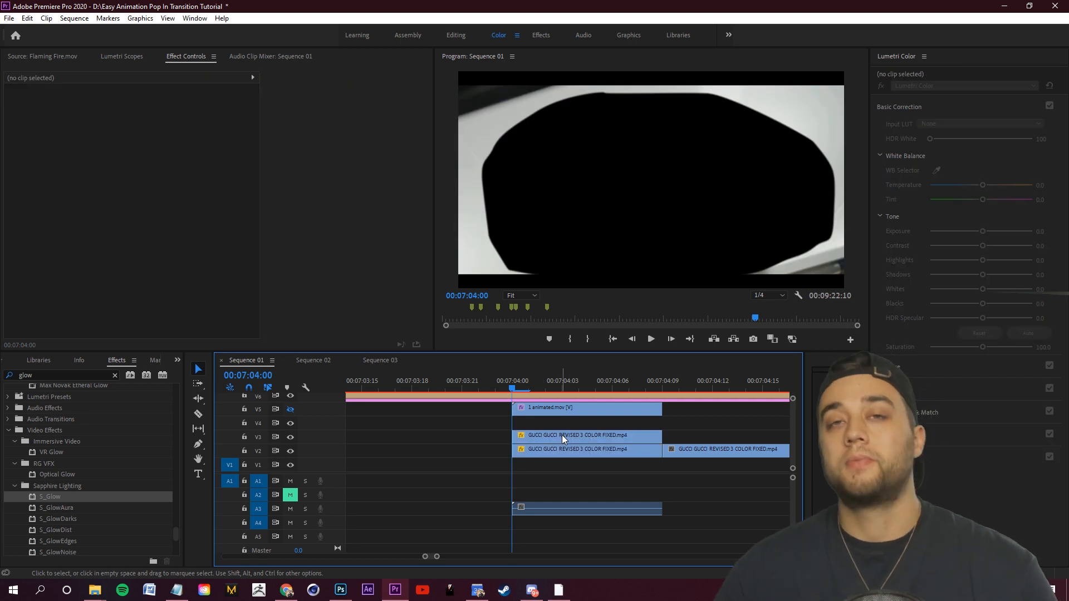
click(556, 438)
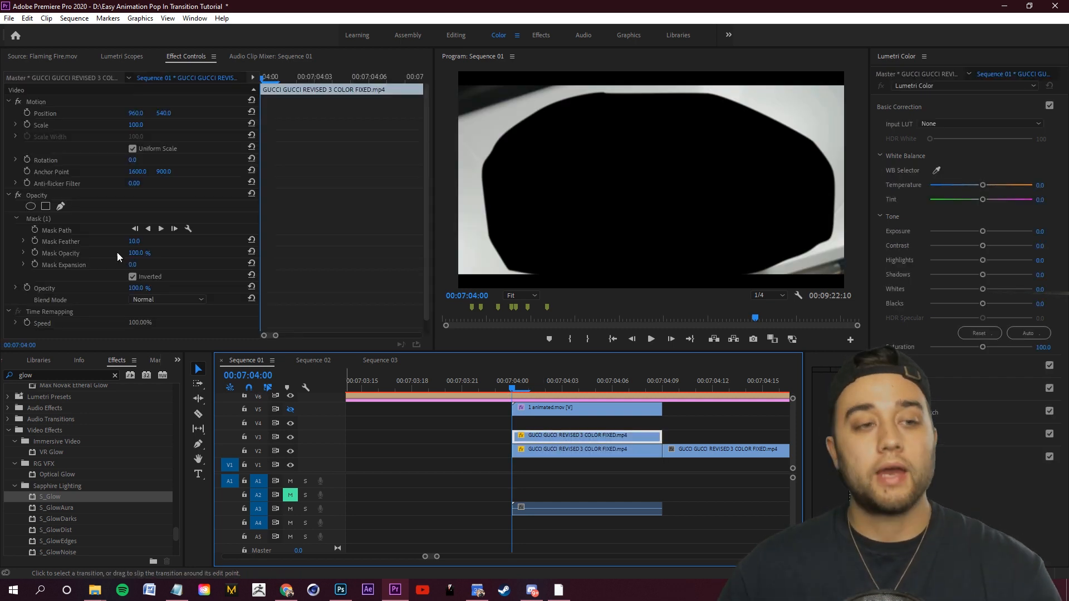
click(46, 218)
key(Delete)
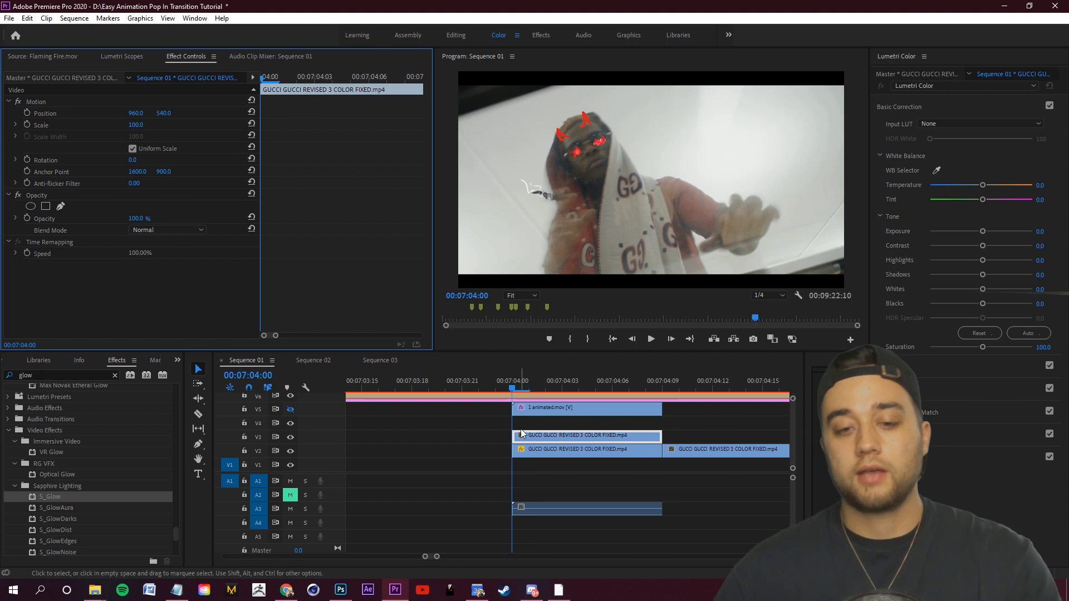
click(538, 437)
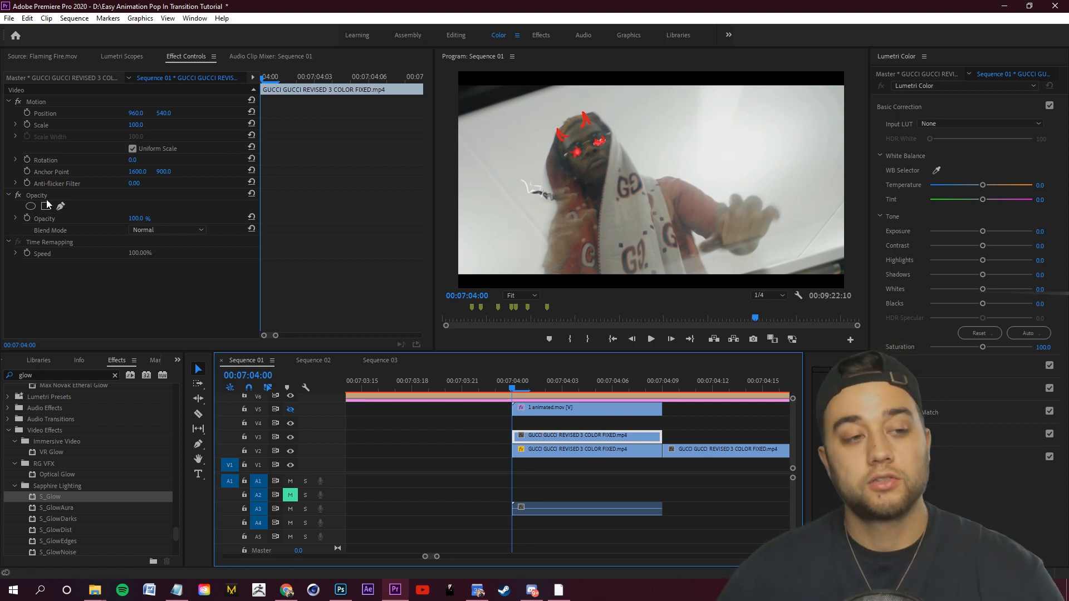
Draw a closed freeform opacity mask around the blank upper-right background on the V3 copy of the GUCCI GUCCI segment
click(11, 201)
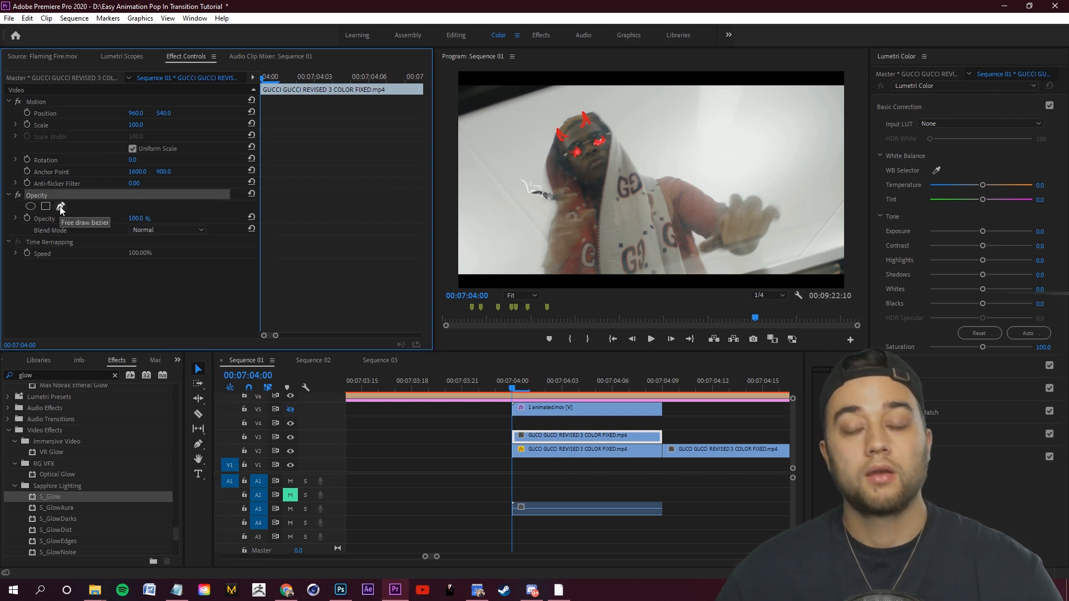
click(60, 207)
click(660, 92)
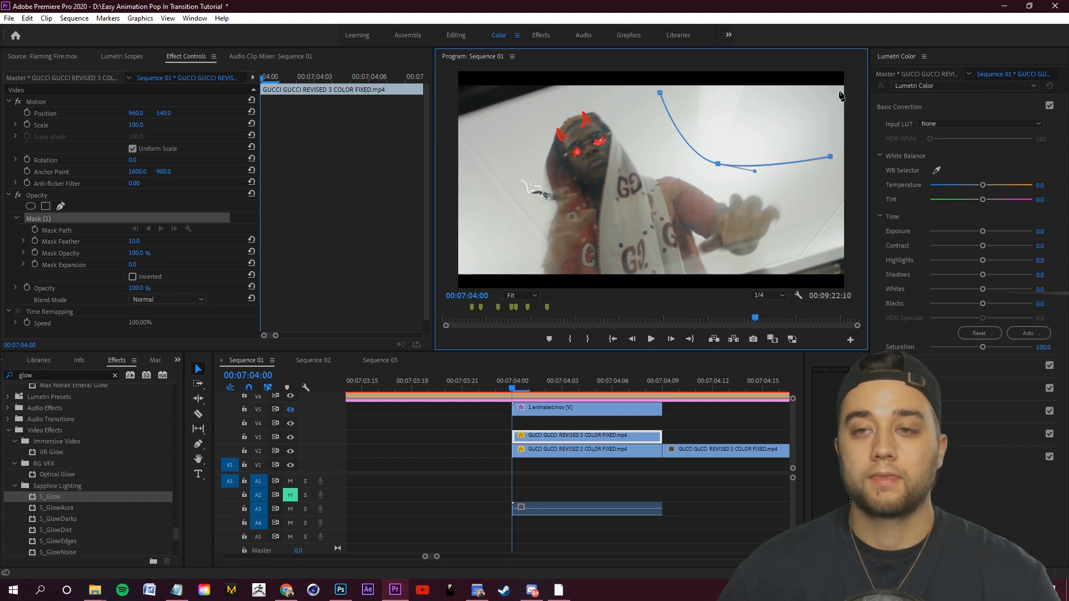
click(660, 93)
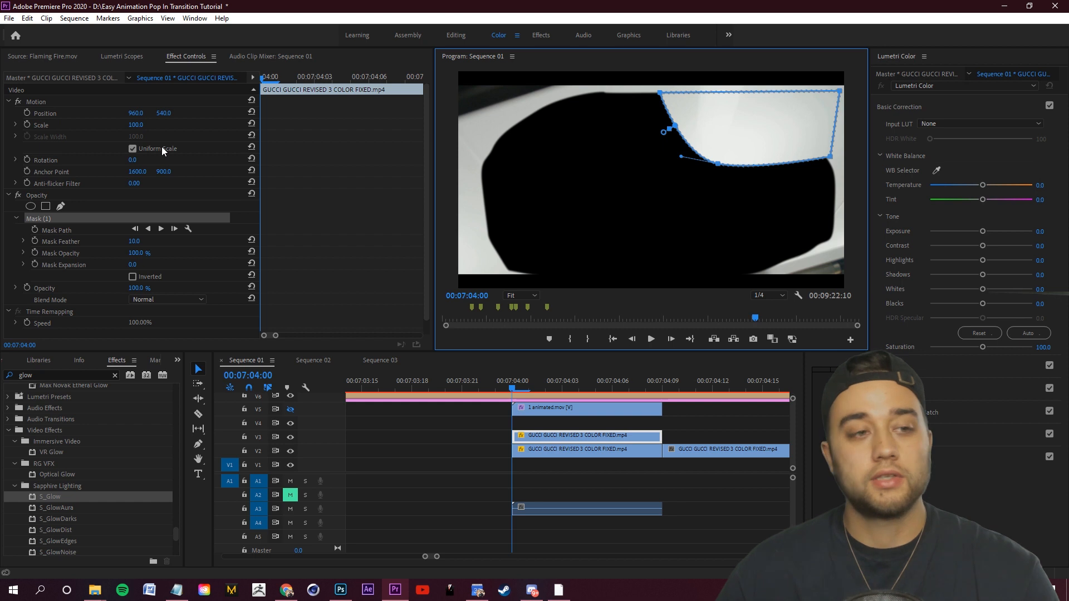
Enlarge the masked background patch on V3 to a scale of 205 and reposition it to 109, 906
drag(145, 112, 271, 81)
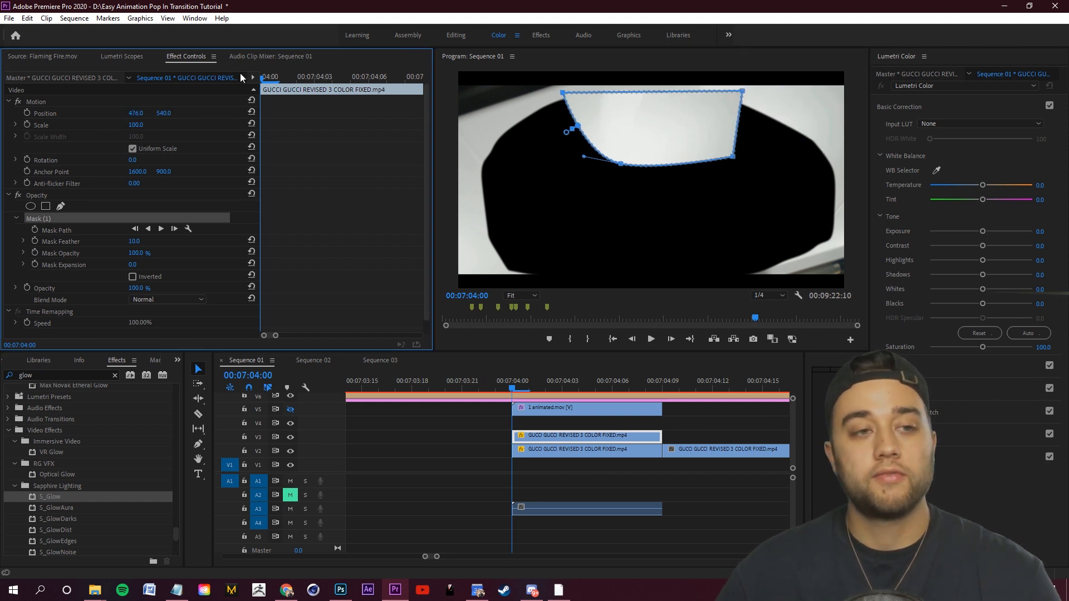
drag(164, 114, 316, 106)
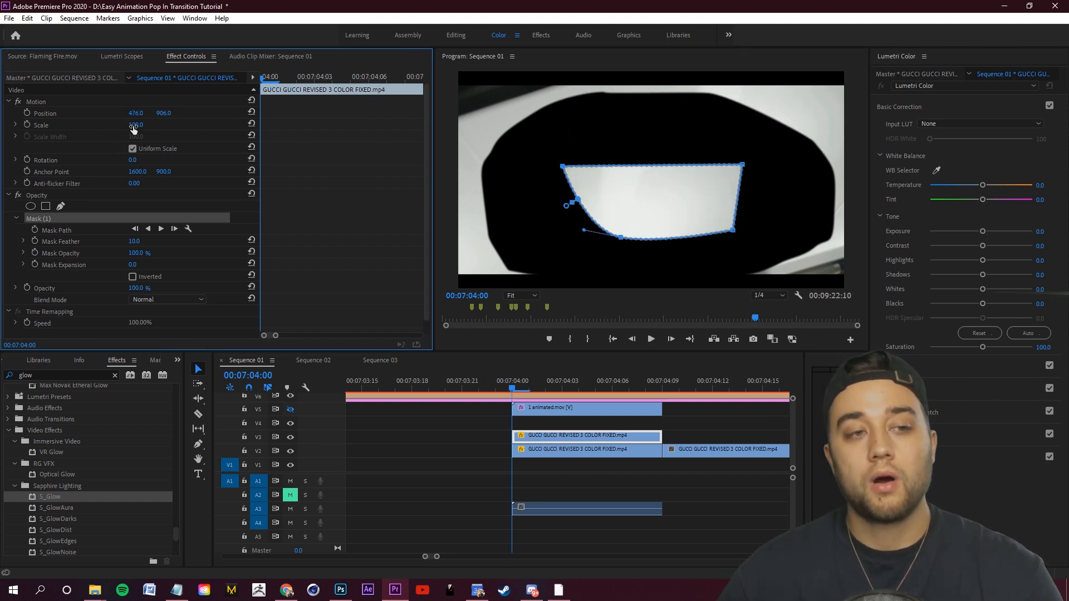
drag(221, 122, 203, 131)
drag(134, 115, 238, 102)
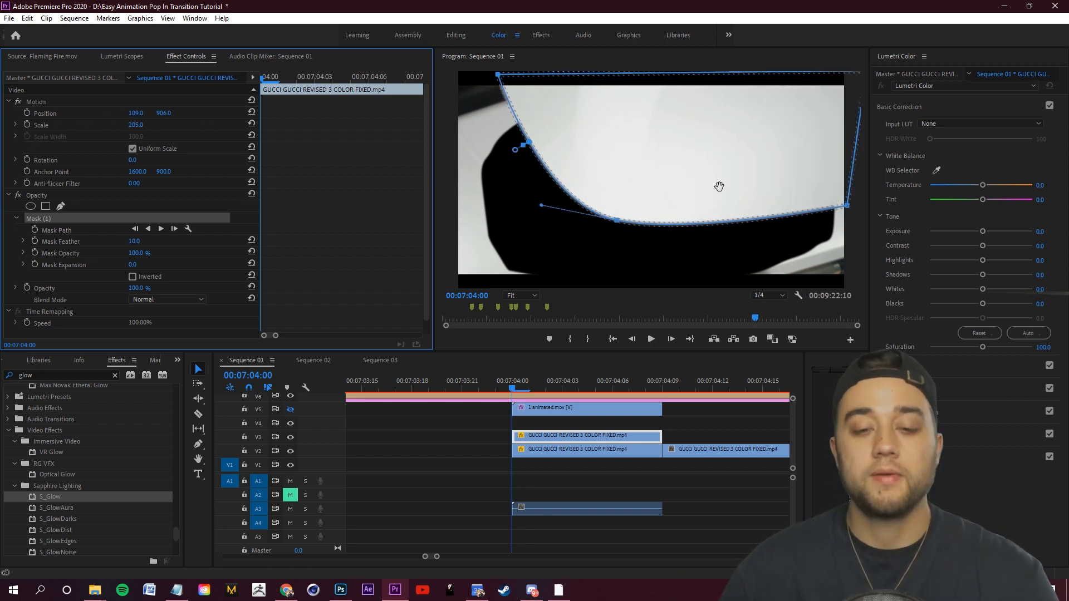
Place the background patch segment on V1 underneath the inverted-mask GUCCI GUCCI segment on V2
scroll(531, 429, up, 1)
scroll(531, 428, down, 1)
drag(566, 439, 568, 463)
click(555, 449)
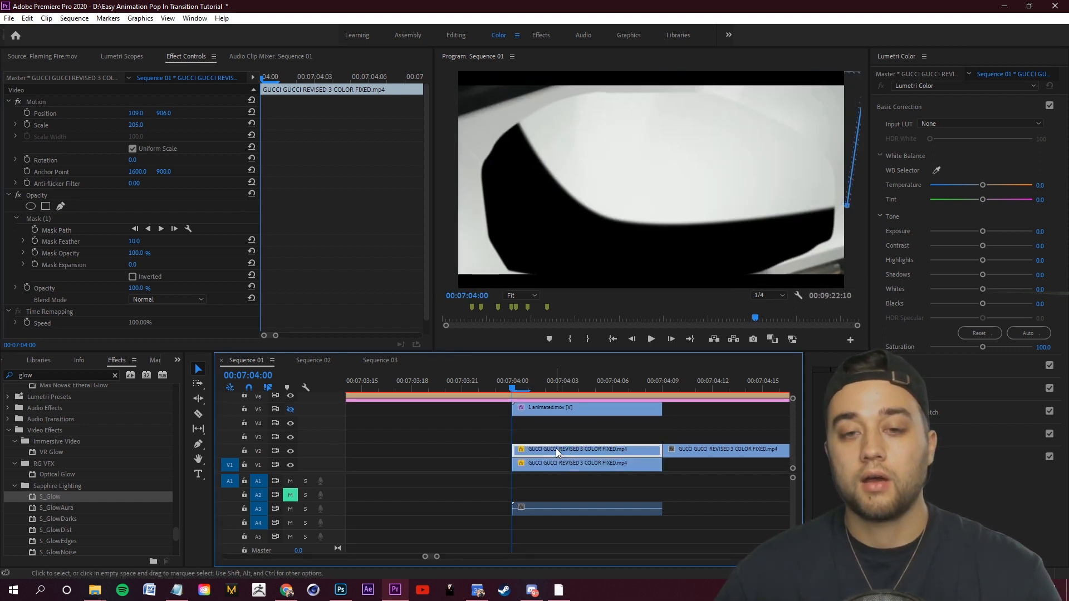
drag(563, 466, 560, 435)
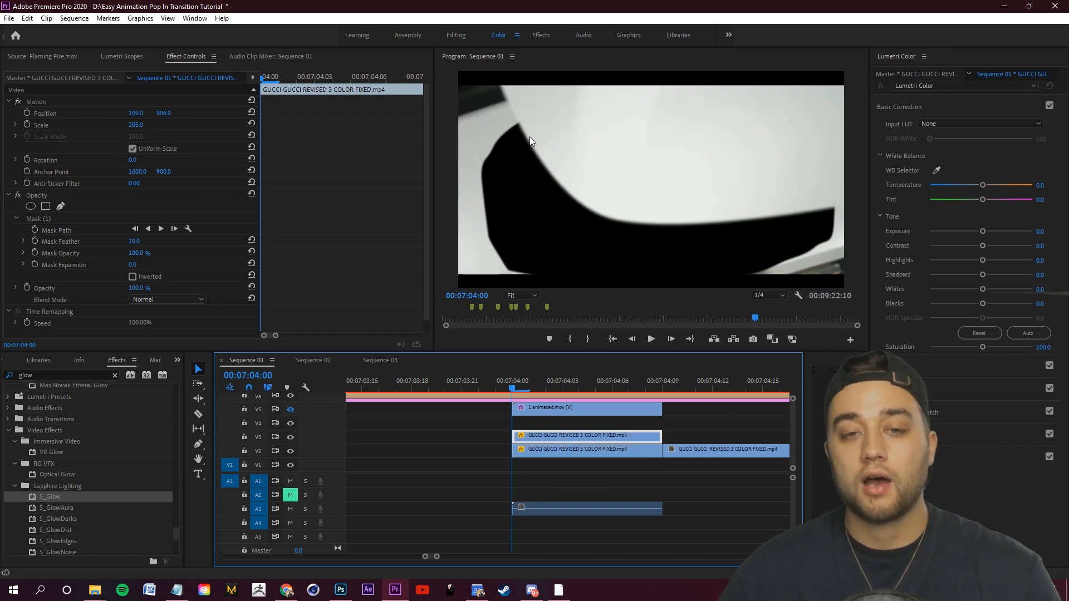
key(ctrl+z)
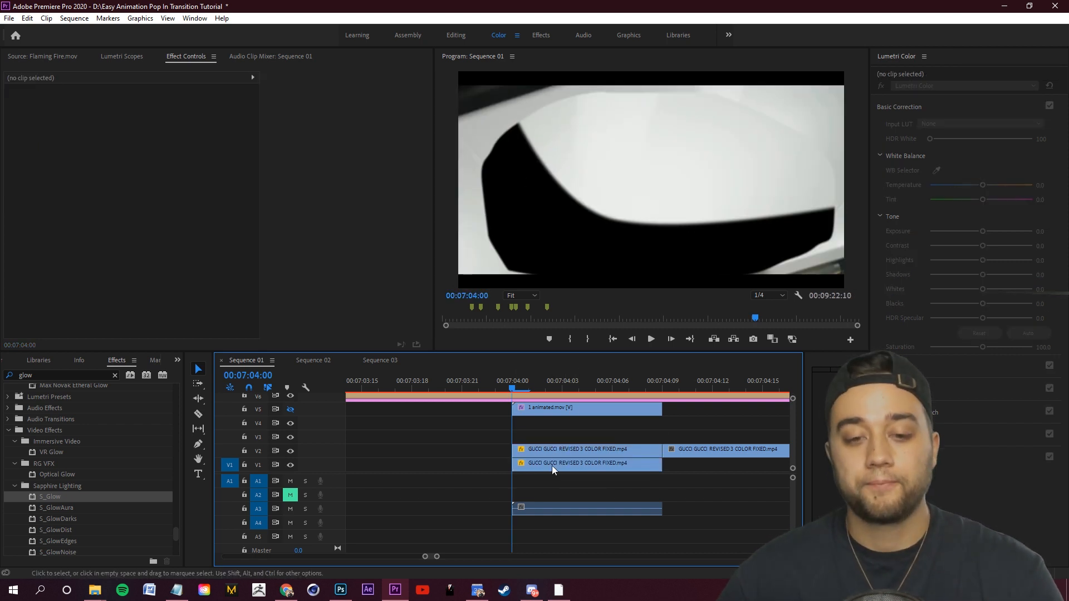
Scale the V1 background patch to 459 and position it at -957, 1557 so it fills the masked hole
click(552, 466)
drag(136, 114, 241, 122)
drag(133, 113, 414, 87)
click(620, 434)
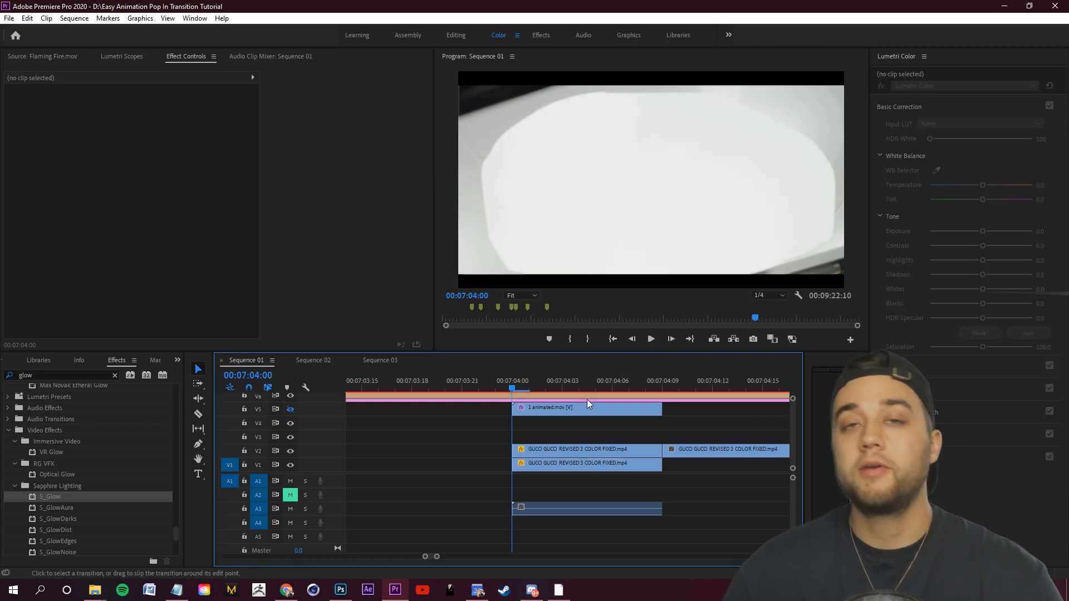
Set the V2 segment's inverted opacity mask to a feather of 169.8 and an expansion of -3.0
click(526, 450)
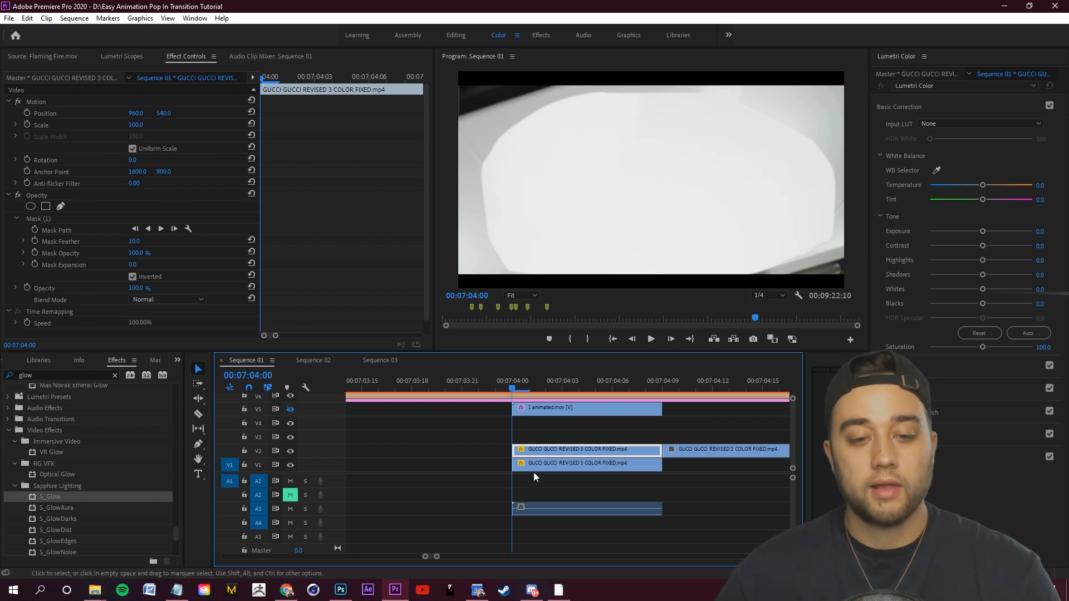
click(23, 241)
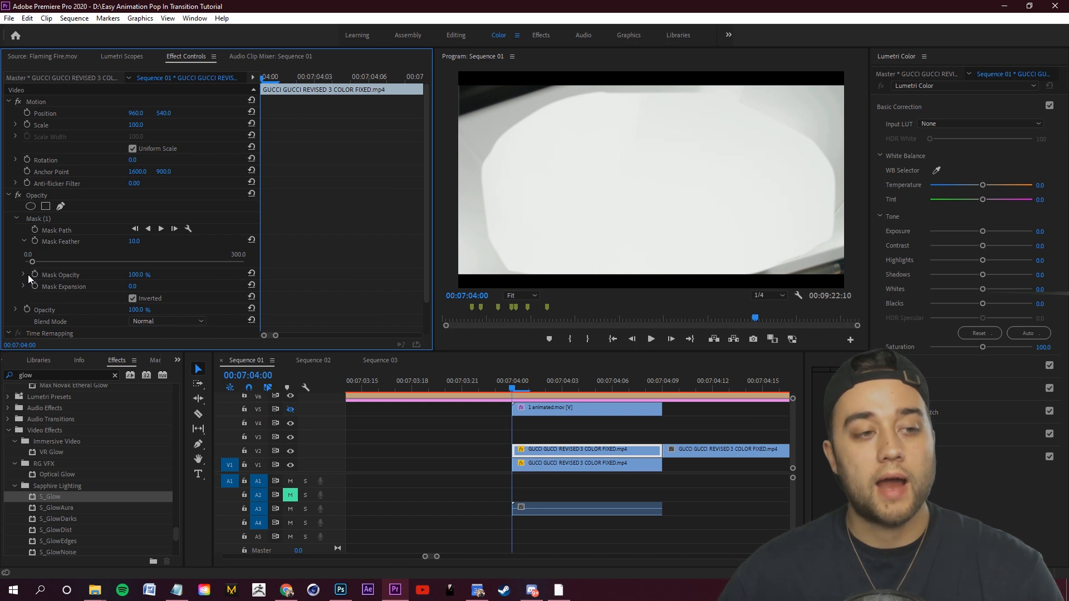
drag(32, 262, 149, 260)
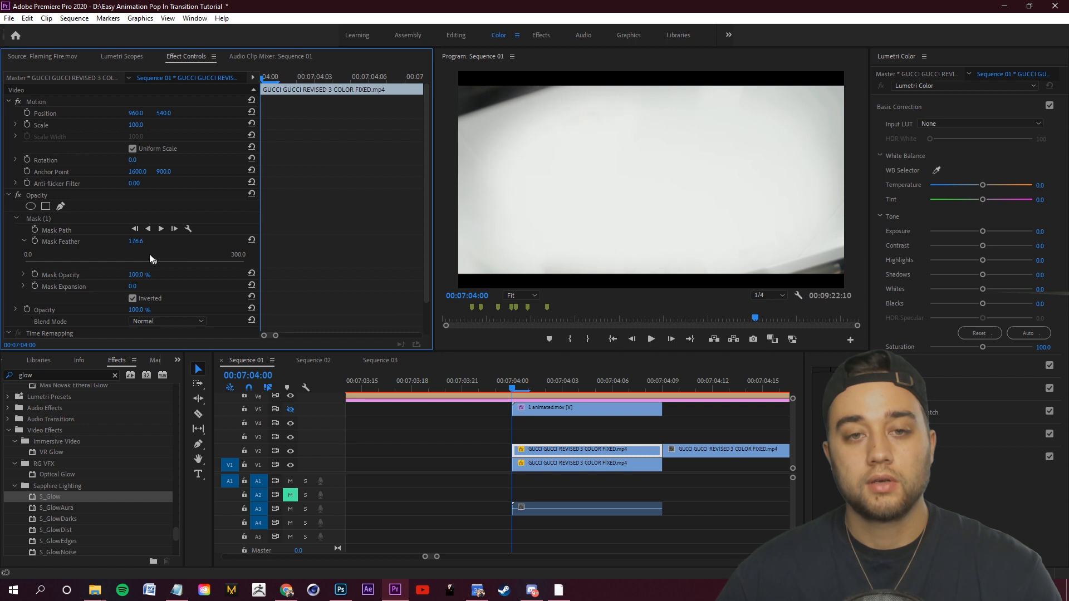
click(22, 286)
mouse_move(137, 307)
mouse_down()
mouse_move(118, 306)
mouse_move(134, 307)
mouse_up()
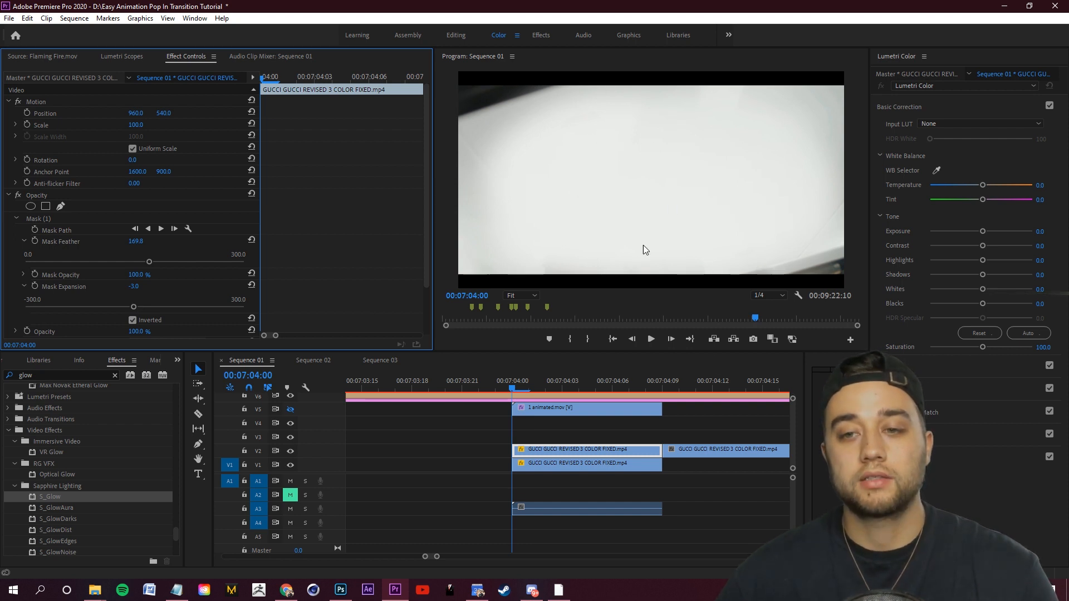
Lower the exposure of the V1 background patch to -0.4 in Lumetri Color
click(619, 449)
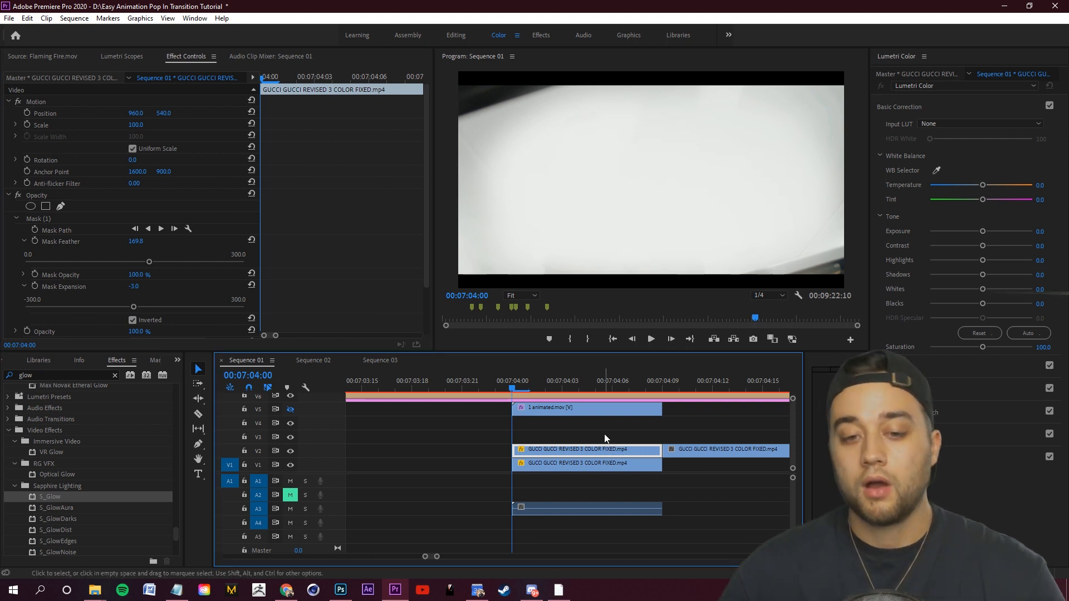
click(560, 468)
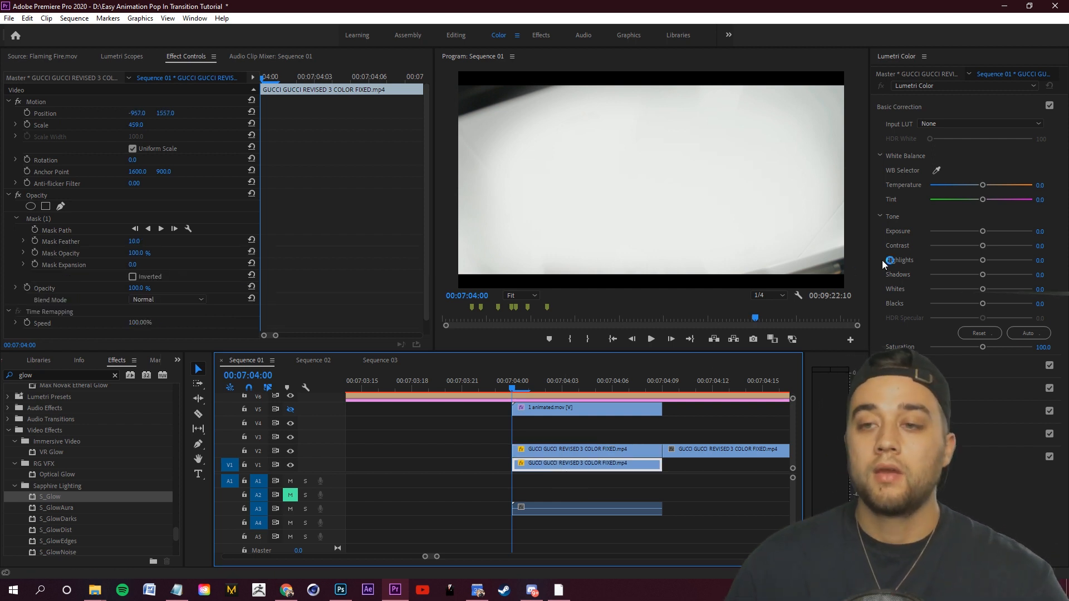
drag(983, 231, 975, 231)
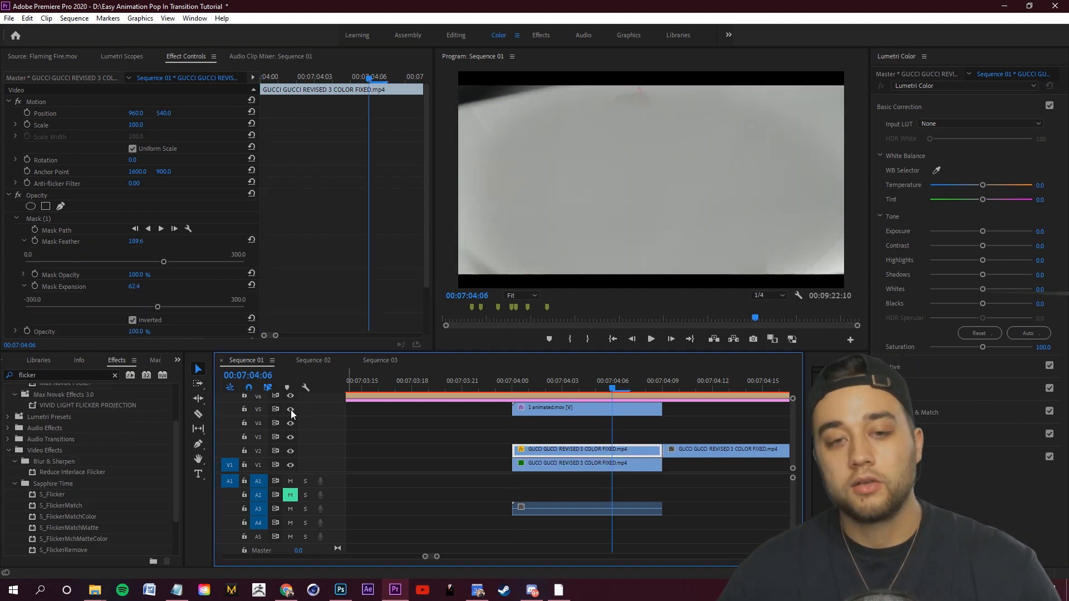
Make the V5 animation track visible and scrub through the drawn section and its change back to the footage
click(290, 410)
drag(613, 388, 532, 409)
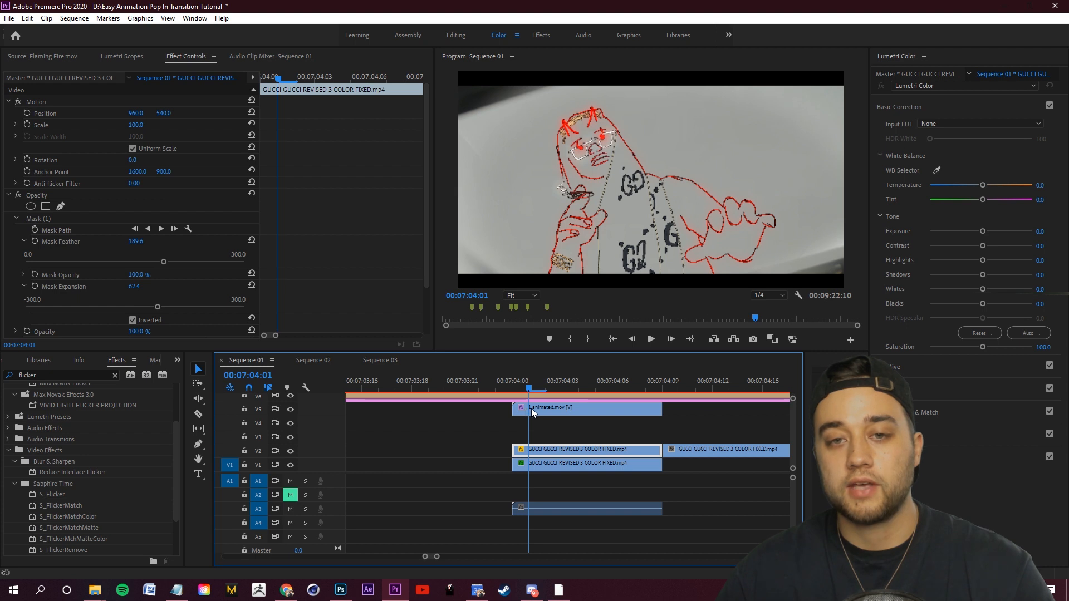
click(679, 388)
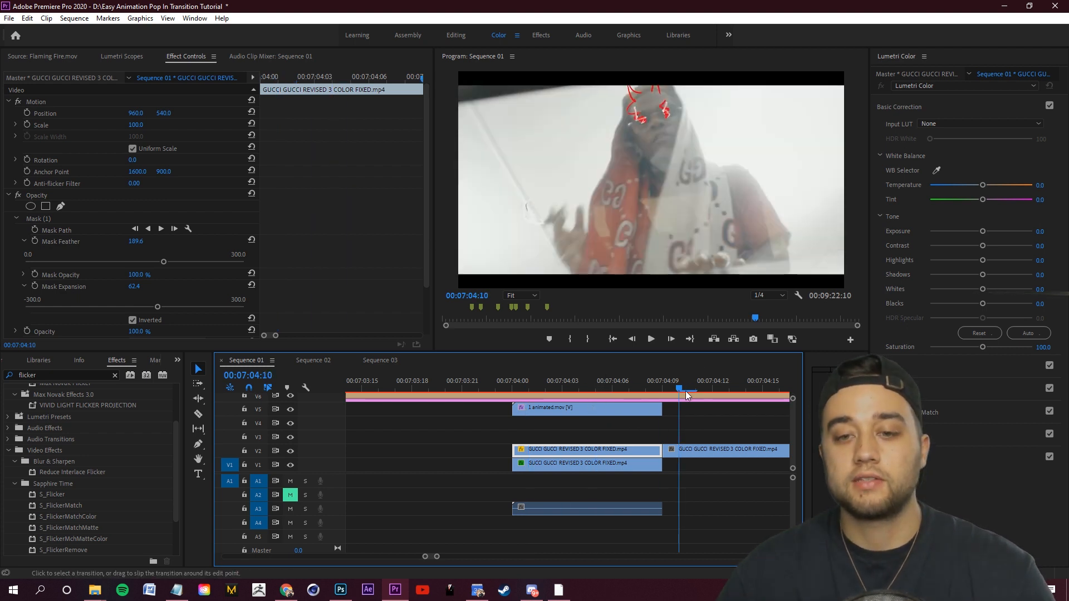
drag(686, 391, 513, 401)
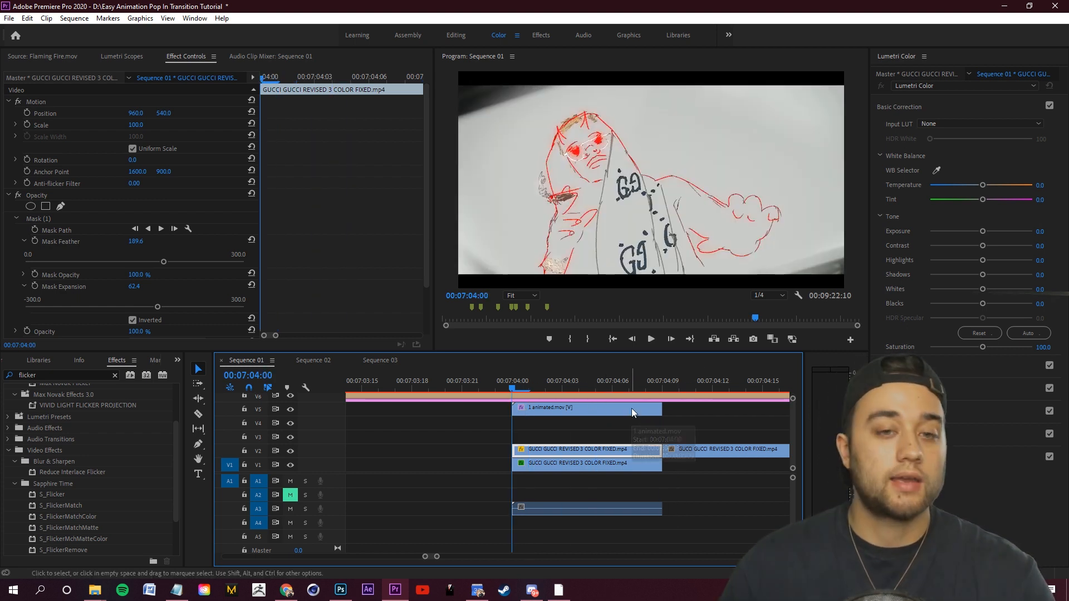
click(648, 388)
drag(633, 387, 646, 434)
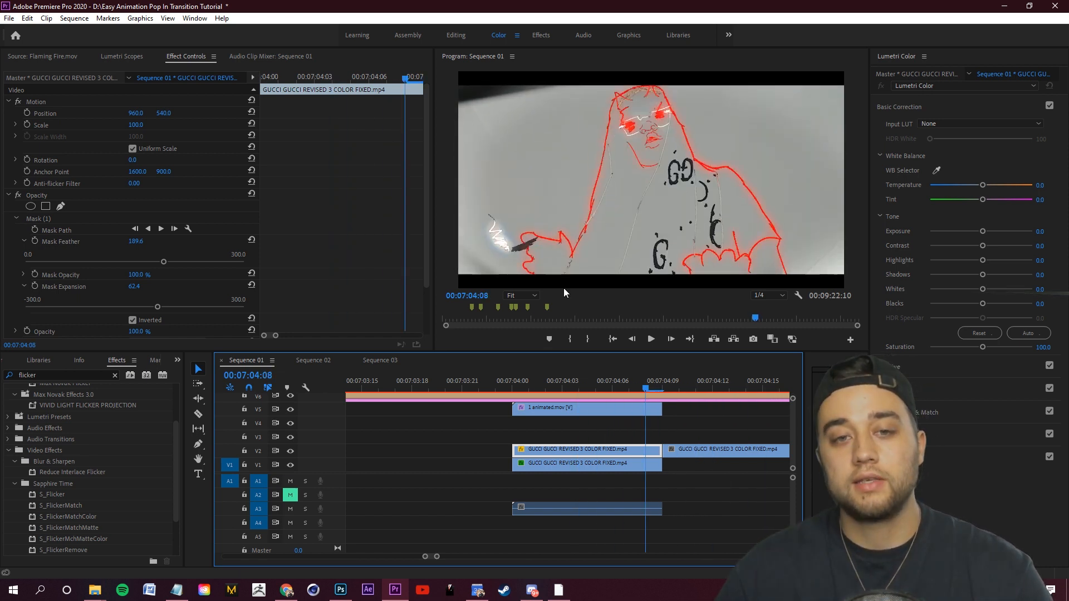
drag(642, 382, 706, 402)
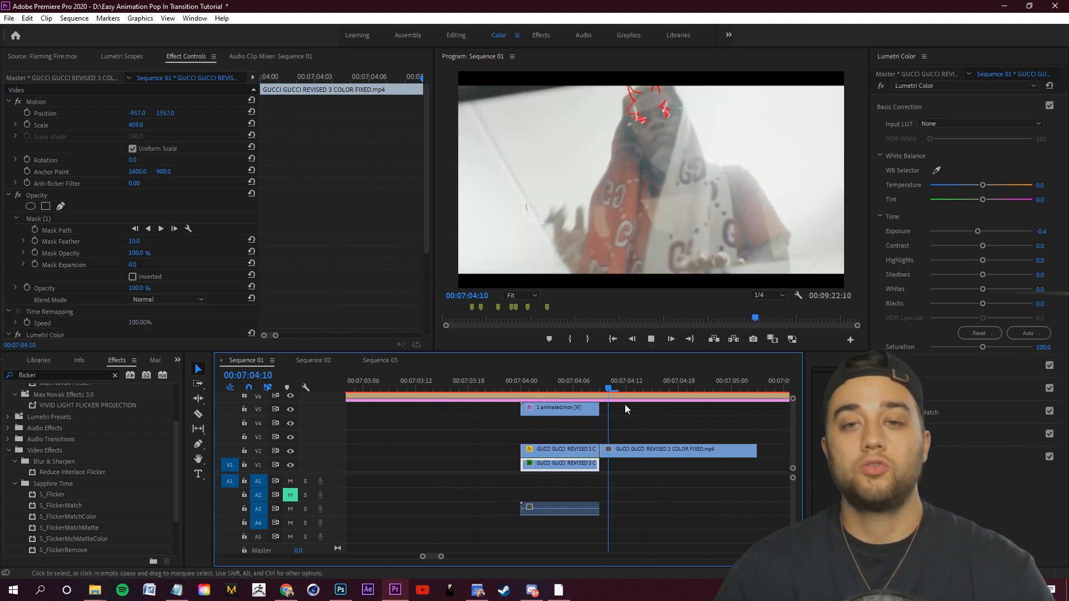
Save the project and play the pop-in transition from the start of 1 animated.mov
drag(625, 404, 521, 388)
key(ctrl+s)
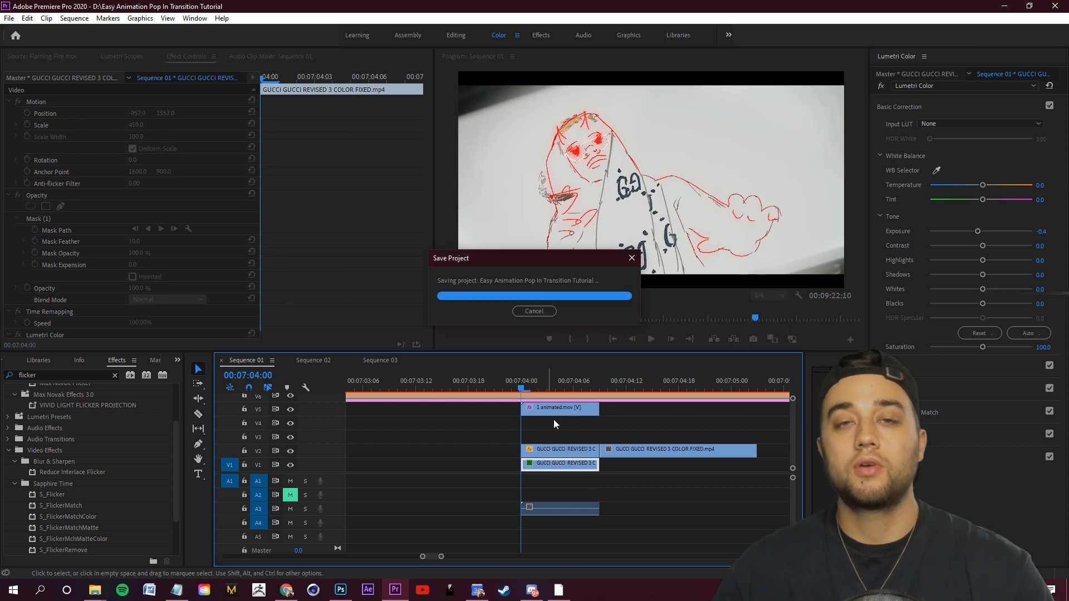
key(space)
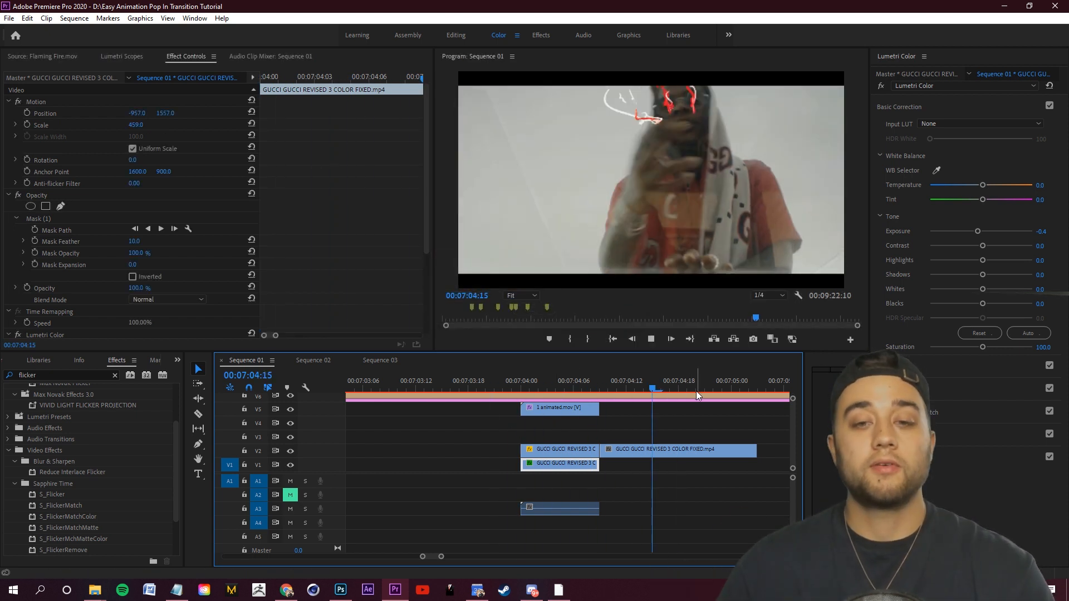
click(506, 397)
key(space)
click(380, 360)
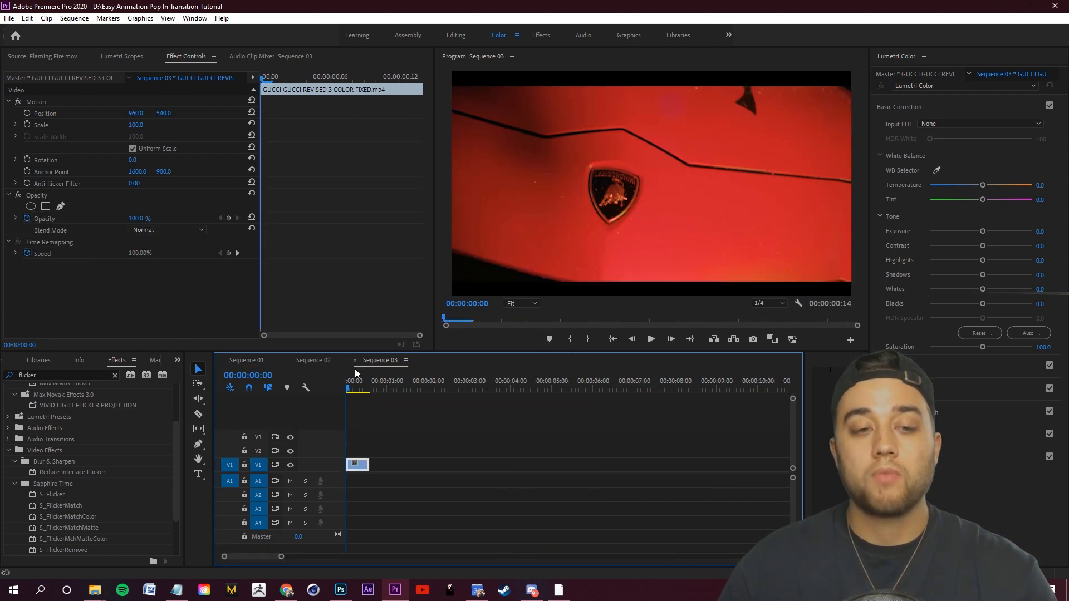
click(257, 362)
scroll(510, 475, down, 8)
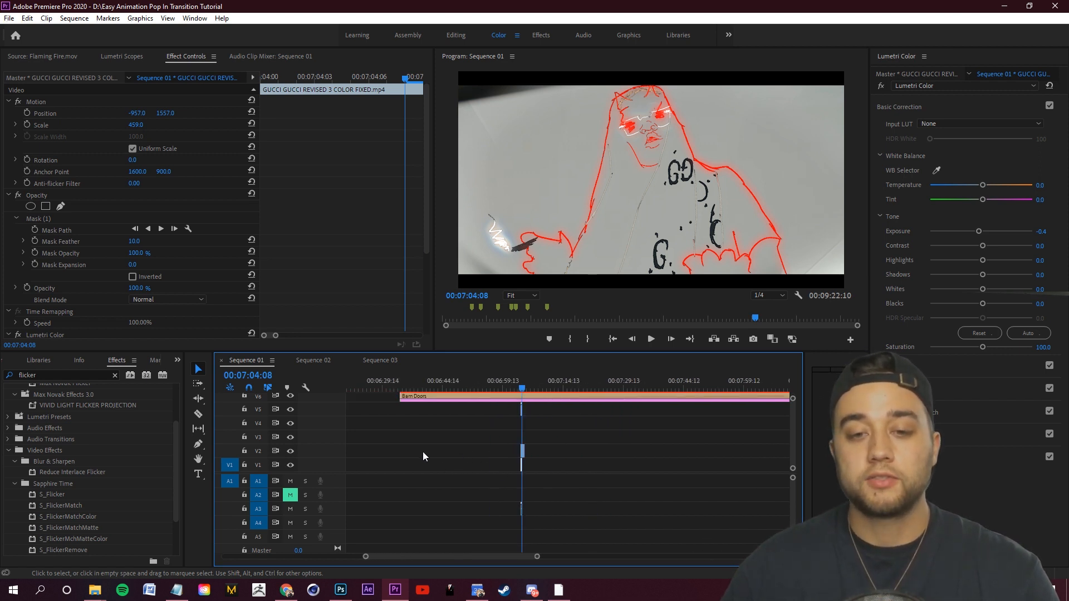
scroll(427, 453, down, 2)
scroll(416, 453, up, 2)
click(495, 431)
scroll(556, 445, up, 3)
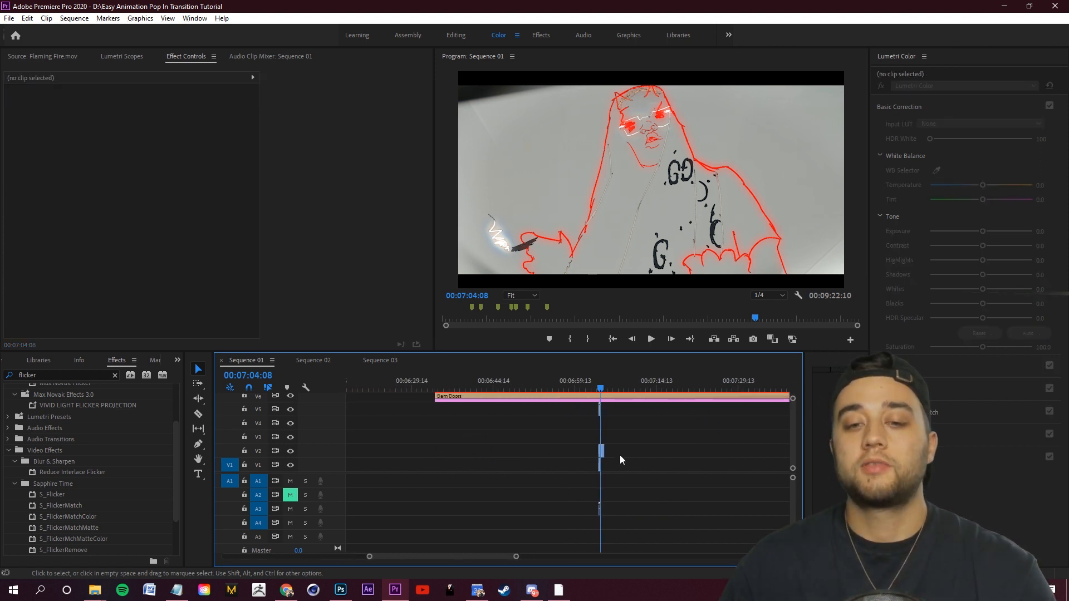
scroll(613, 461, up, 3)
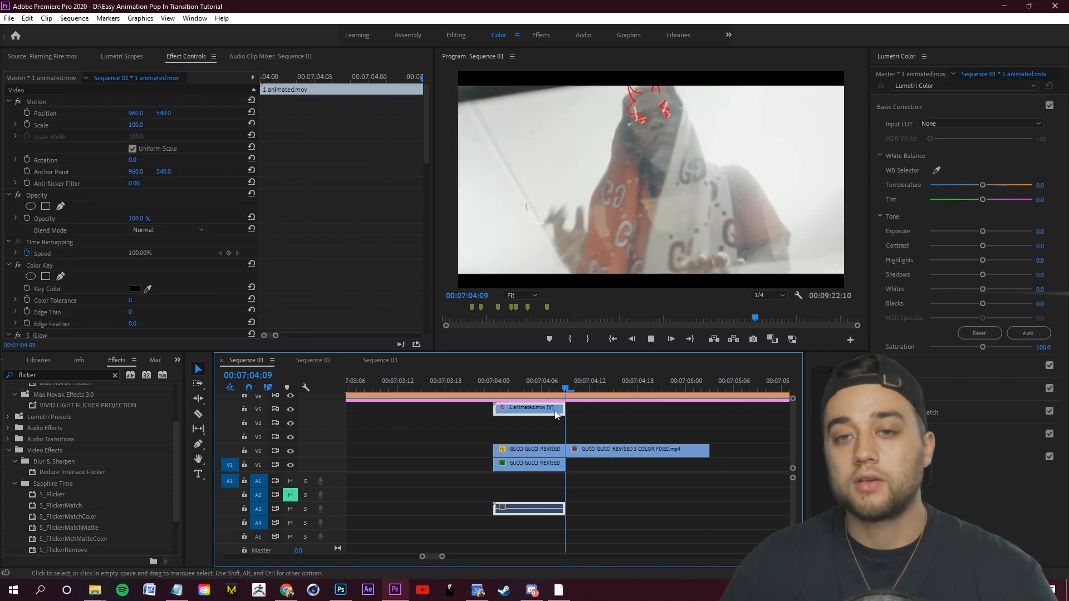
Raise the exposure of 1 animated.mov to 1.6 and its saturation to 137.3 in Lumetri Color
key(space)
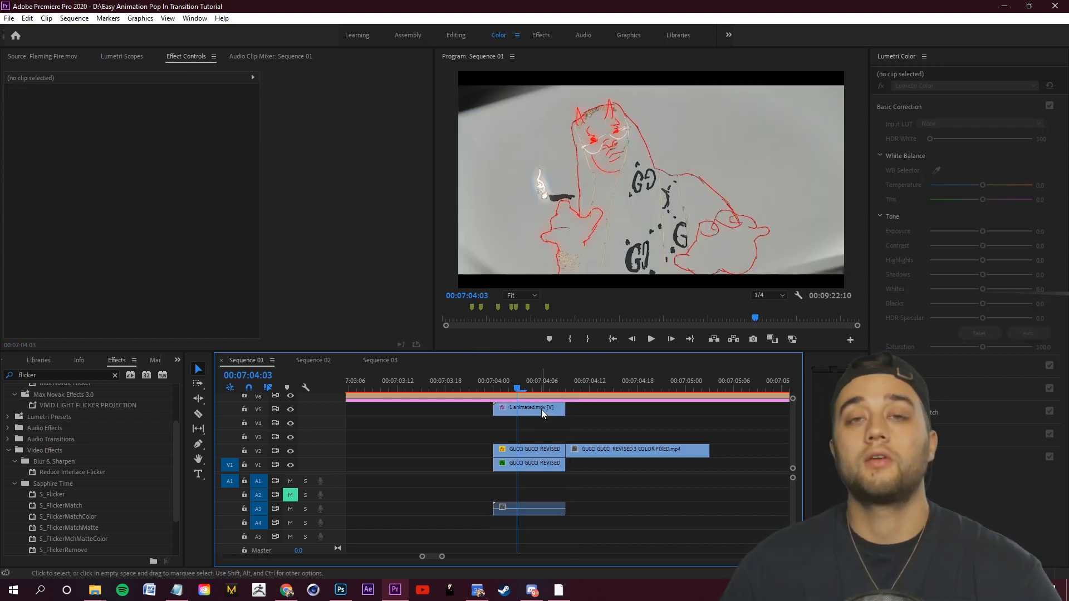
click(532, 412)
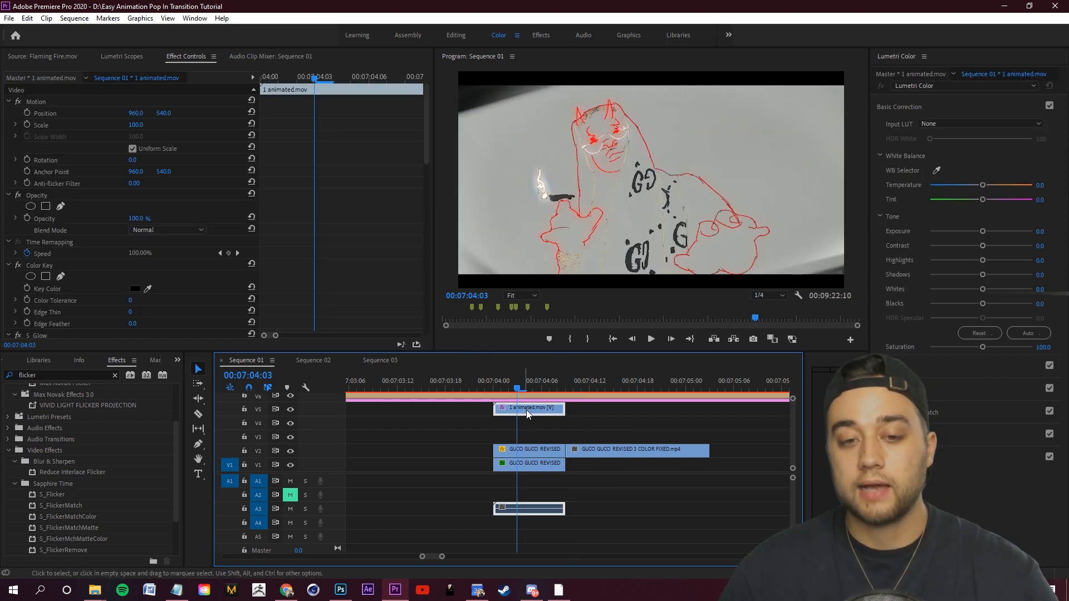
drag(983, 231, 997, 230)
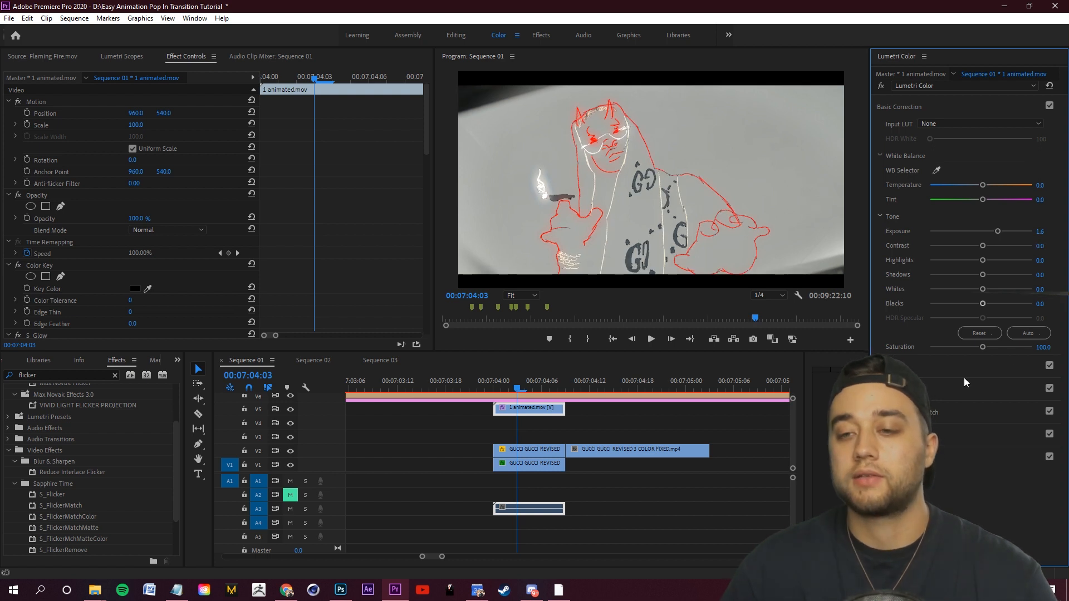
drag(984, 347, 1002, 347)
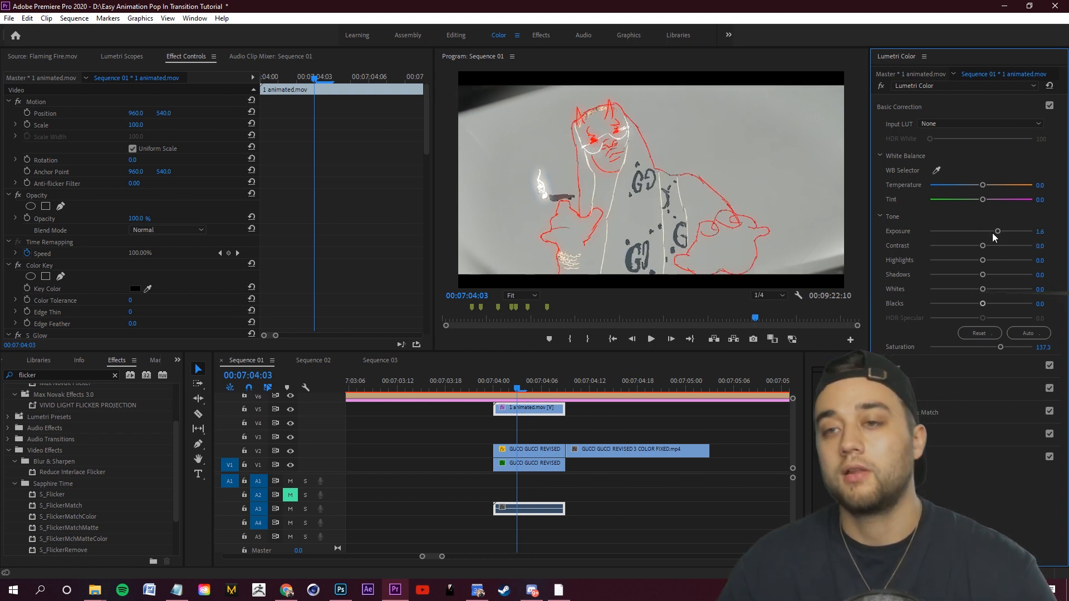
Try an extreme white balance on 1 animated.mov with temperature -100 and tint 100, and shift the tint toward green
drag(983, 199, 1064, 216)
drag(981, 185, 924, 198)
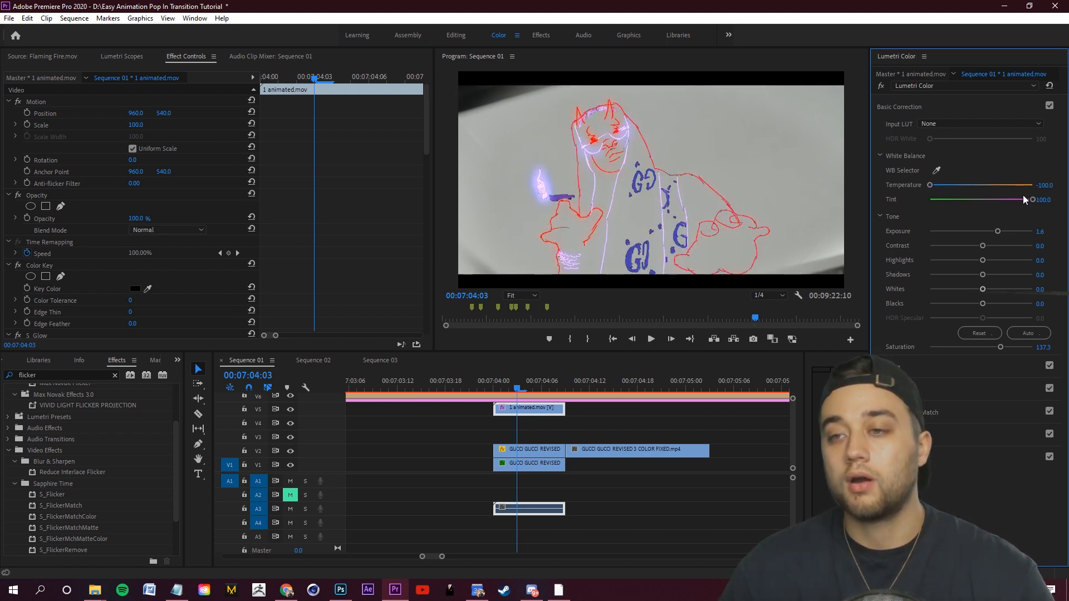
drag(1030, 199, 880, 199)
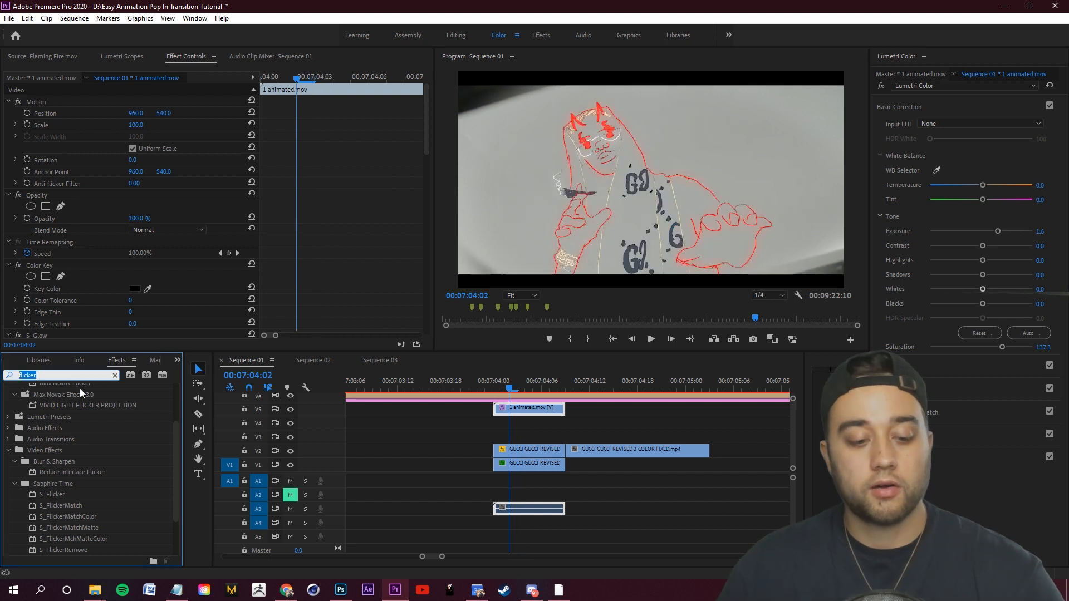
Search the effects for trippy and try the Max Novak Trippy Hue Cycle preset on 1 animated.mov
text(tr)
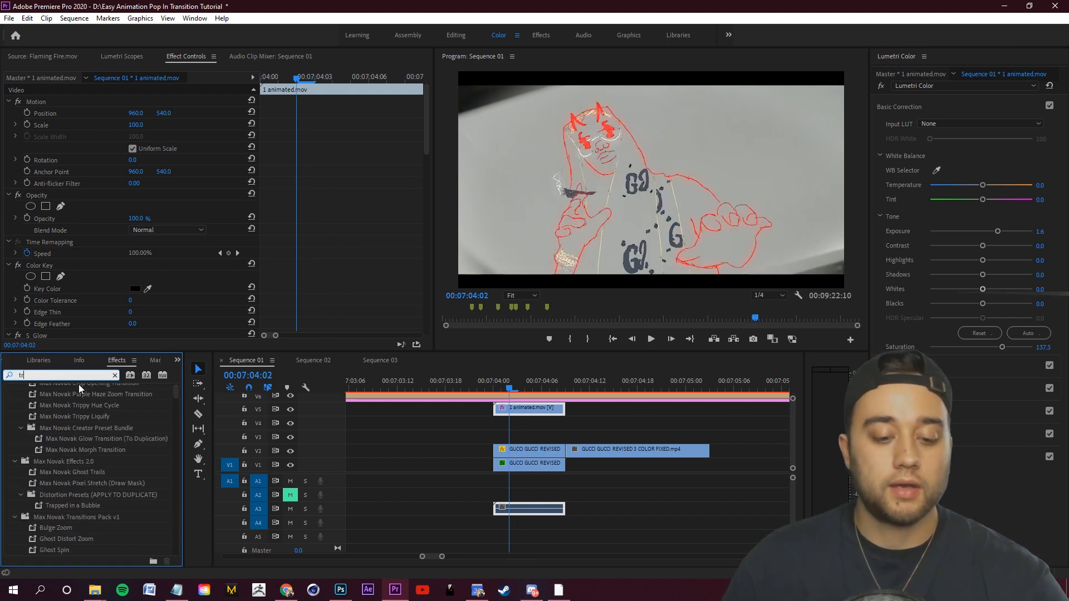
text(ippy)
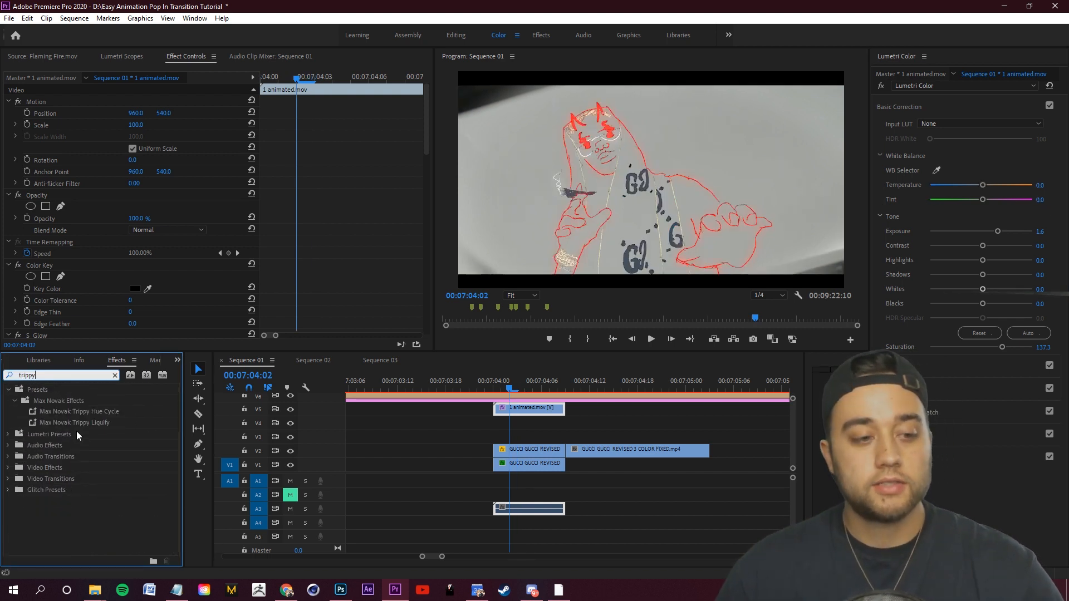
drag(197, 400, 543, 409)
mouse_move(498, 381)
mouse_down()
mouse_move(502, 393)
mouse_move(566, 393)
mouse_move(479, 393)
mouse_move(589, 389)
mouse_move(487, 392)
mouse_move(554, 390)
mouse_move(612, 436)
mouse_move(631, 396)
mouse_move(576, 380)
mouse_move(518, 409)
mouse_move(615, 397)
mouse_move(452, 410)
mouse_move(476, 417)
mouse_move(610, 390)
mouse_move(510, 396)
mouse_move(510, 405)
mouse_up()
Split the V2 footage at 00:07:04:10, one frame after the end of 1 animated.mov
click(567, 388)
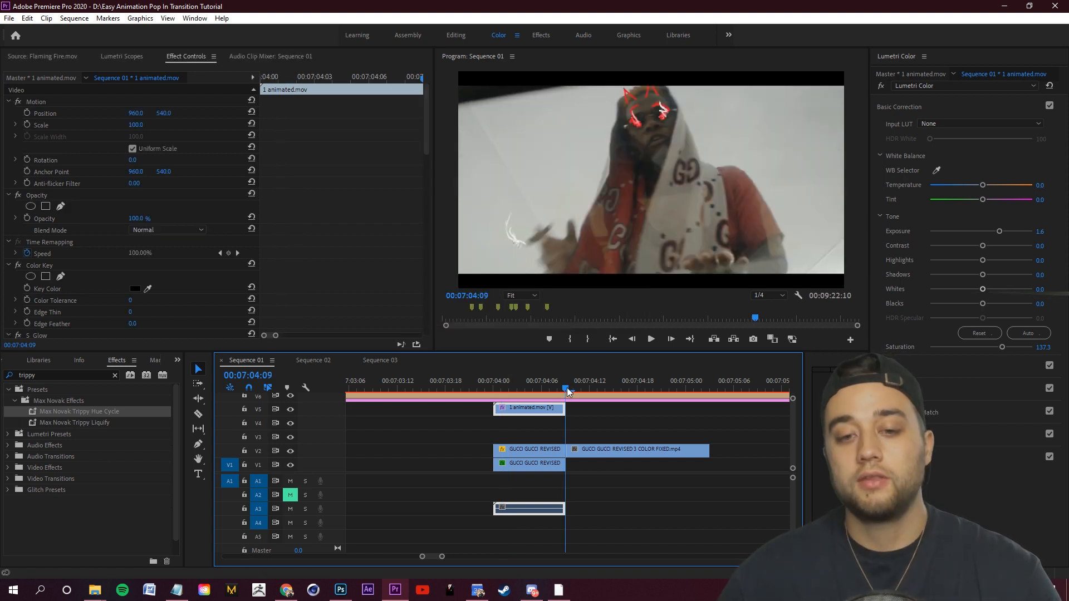
key(=)
click(602, 451)
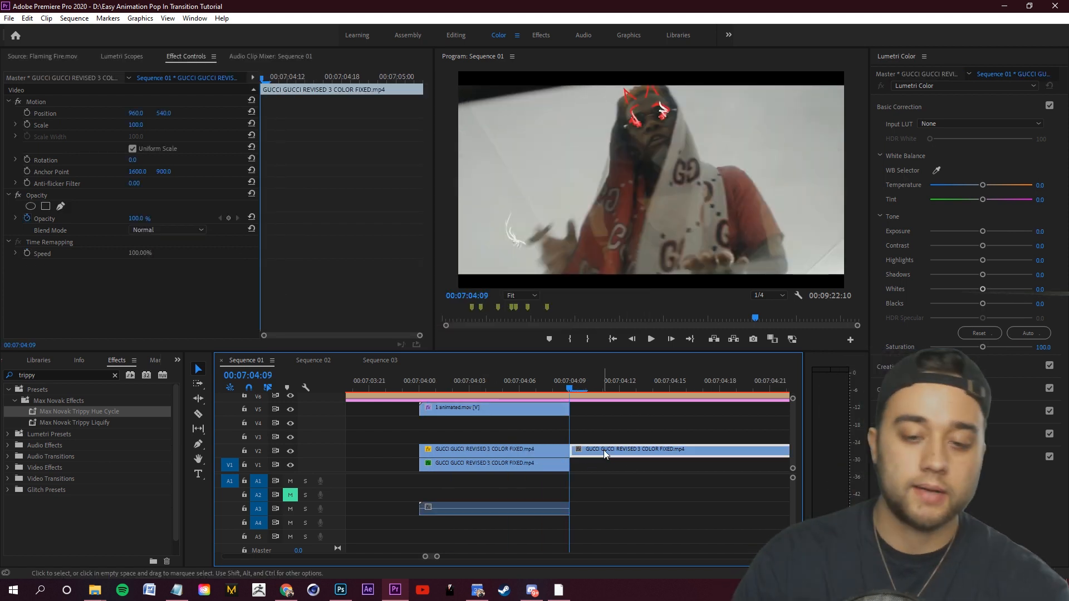
key(Right)
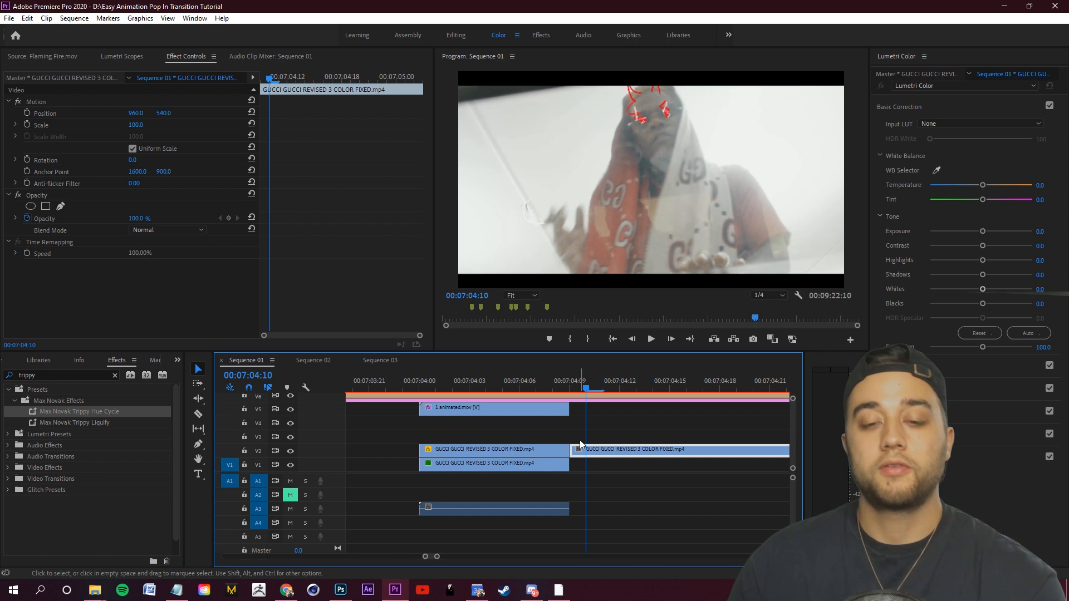
key(ctrl+k)
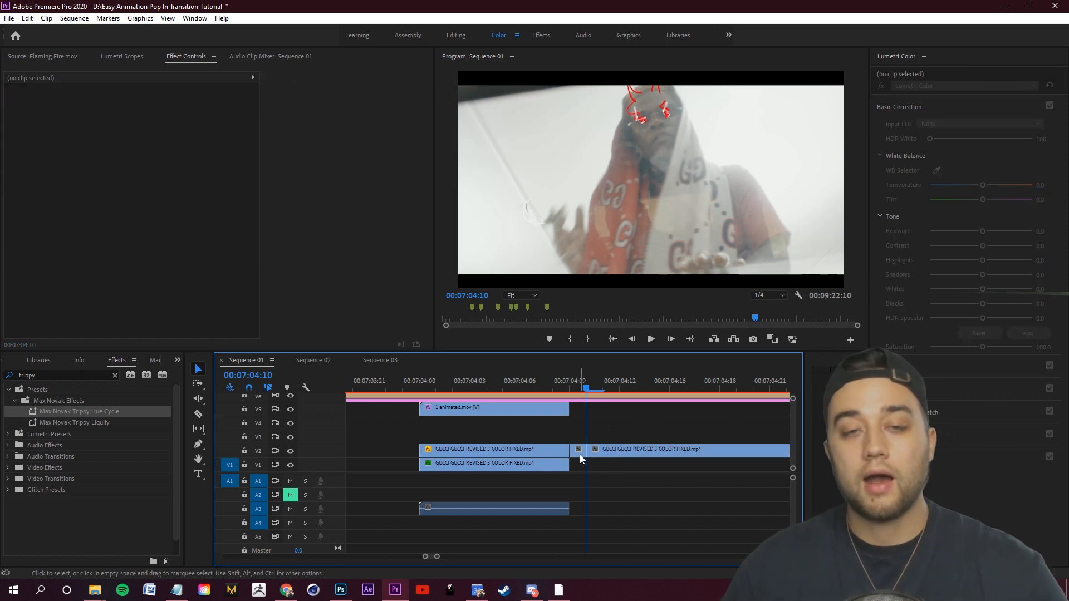
Copy the one-frame V2 piece to V3, add a frame hold, lengthen it and place it over the animation's last frames
drag(579, 454, 579, 437)
click(577, 390)
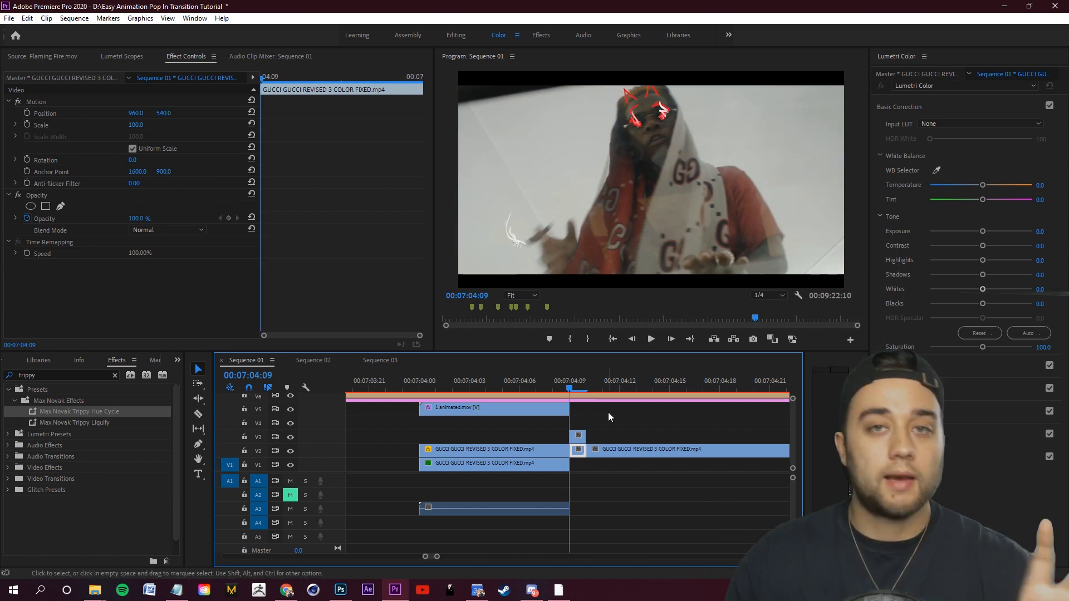
right_click(578, 449)
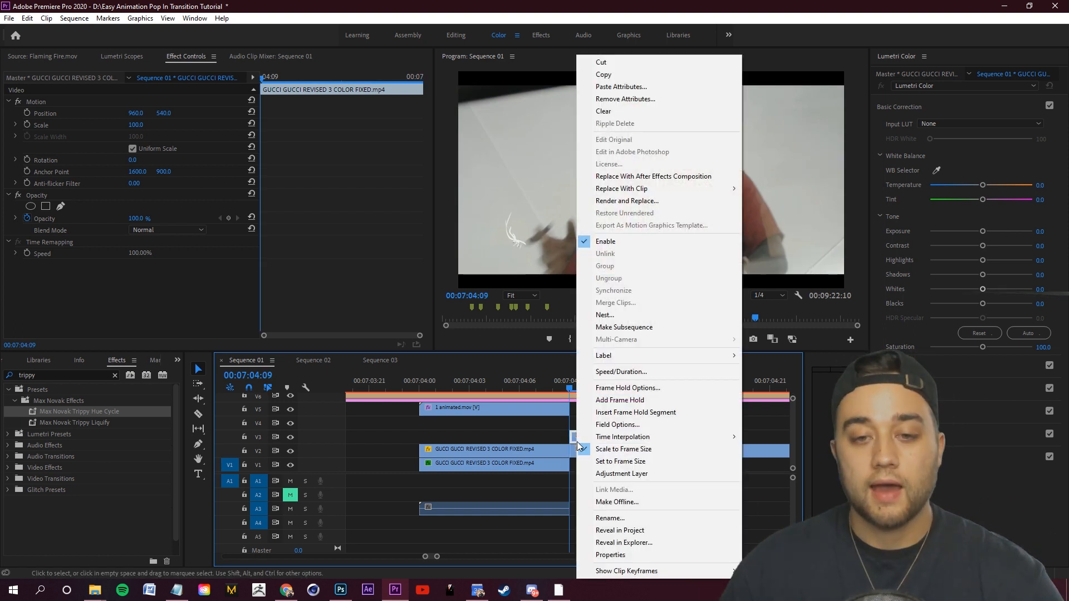
click(635, 402)
drag(586, 437, 619, 436)
drag(603, 437, 553, 437)
Play the transition from the start of the animation and adjust the held-frame clip on V3
mouse_move(569, 389)
mouse_down()
mouse_move(402, 403)
mouse_move(419, 402)
mouse_up()
key(space)
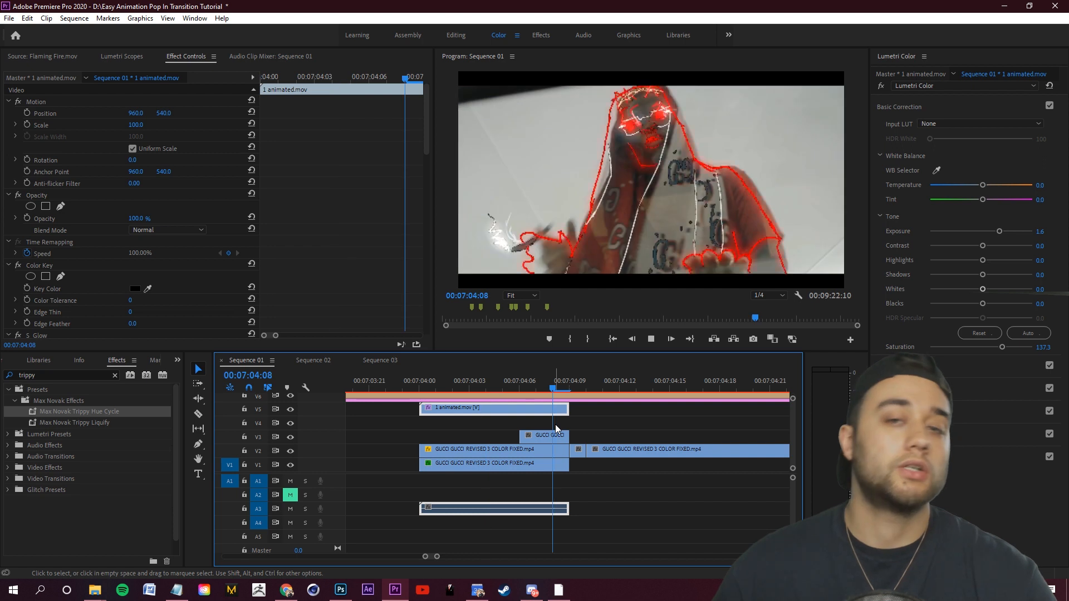
key(Up)
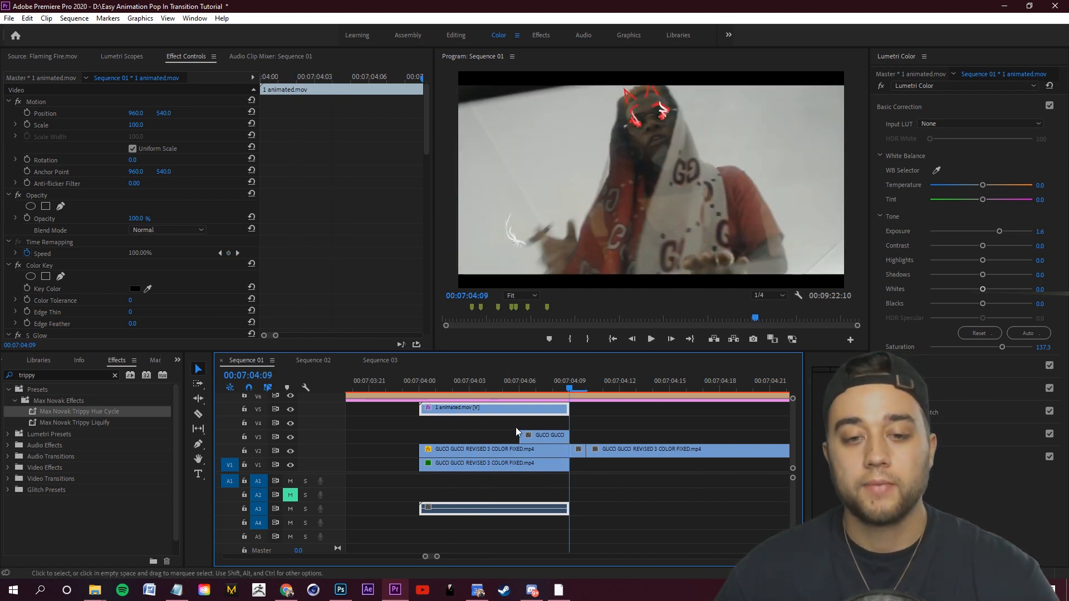
drag(534, 434, 543, 434)
Replay the transition several times from 00:07:04:00 to judge the change from drawing to footage
drag(554, 385, 419, 385)
key(space)
key(space)
drag(636, 388, 402, 388)
key(space)
drag(604, 390, 419, 390)
key(space)
key(space)
drag(551, 388, 544, 399)
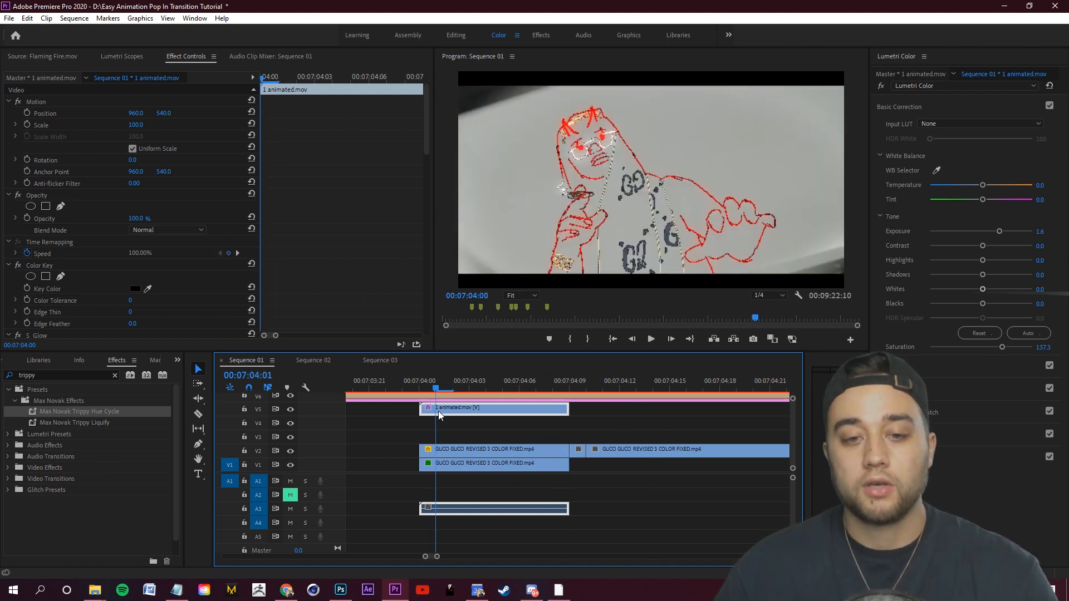
Split the masked V2 footage at 00:07:04:07 and duplicate its end piece onto V3
drag(438, 410, 533, 403)
click(632, 440)
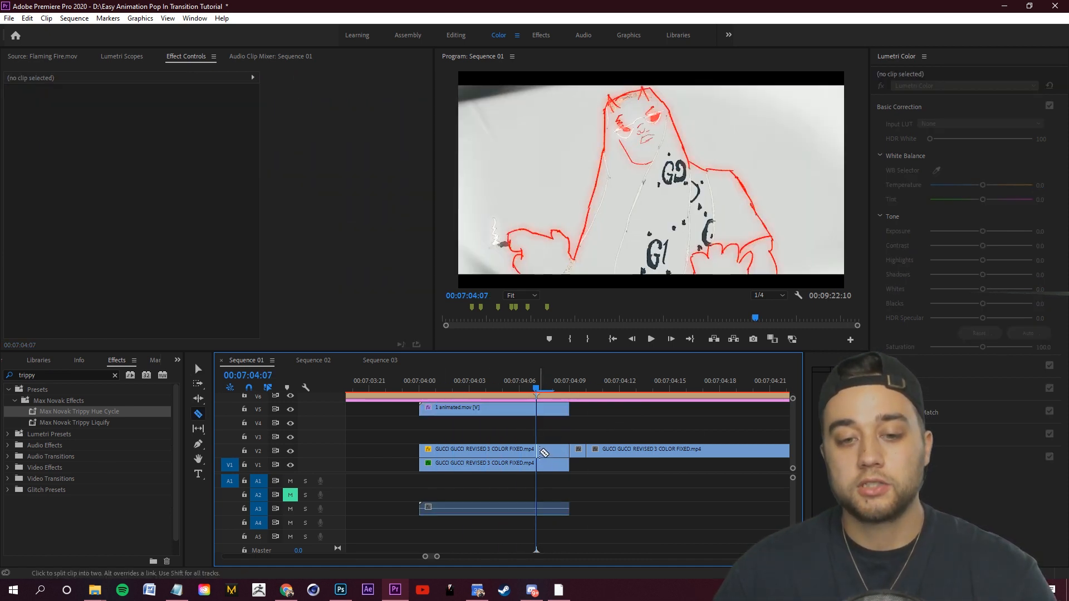
click(539, 449)
key(v)
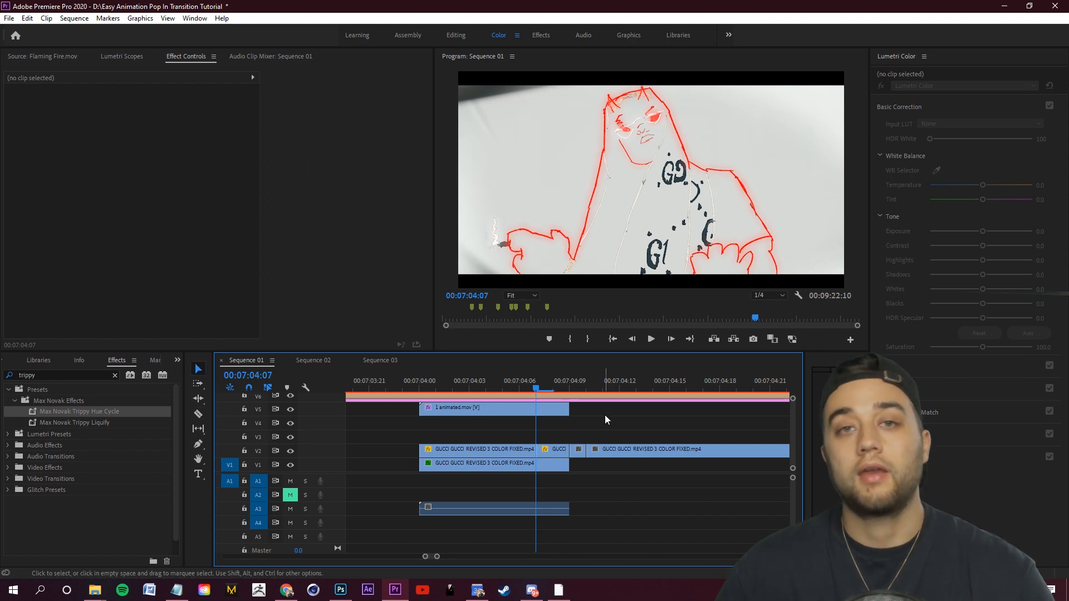
drag(557, 449, 557, 441)
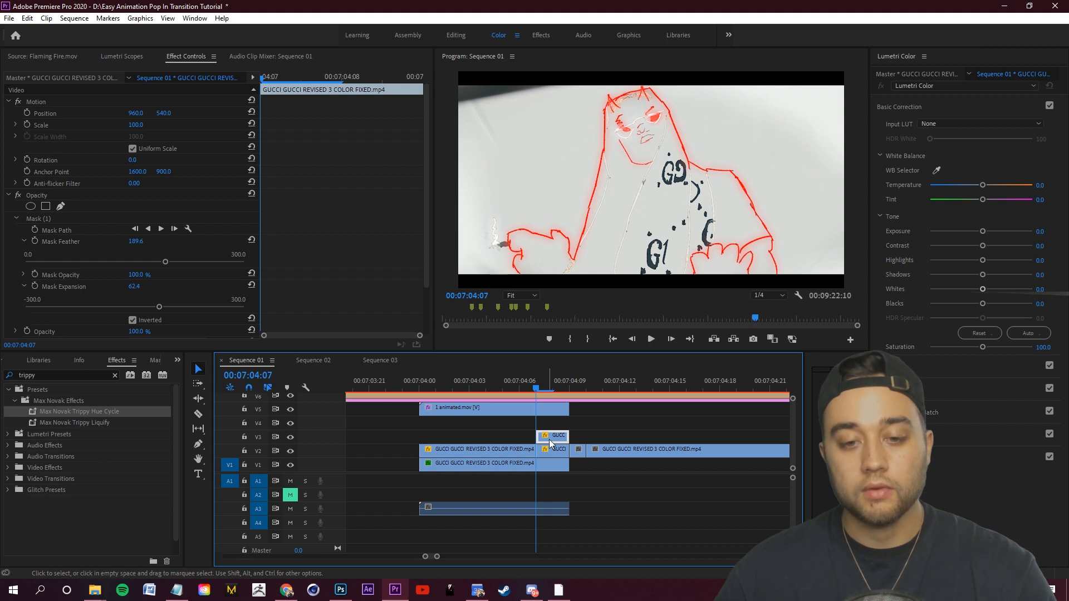
Delete the opacity mask from the V3 copy and extend its start back to 00:07:04:06
click(37, 219)
key(Delete)
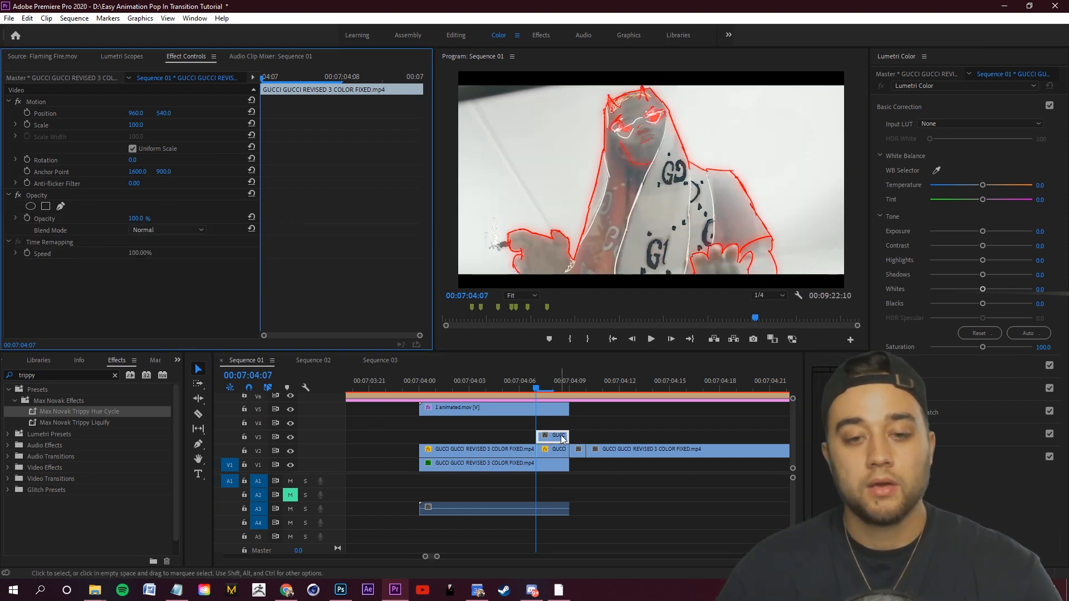
drag(559, 385, 536, 390)
drag(539, 435, 521, 435)
drag(542, 395, 526, 393)
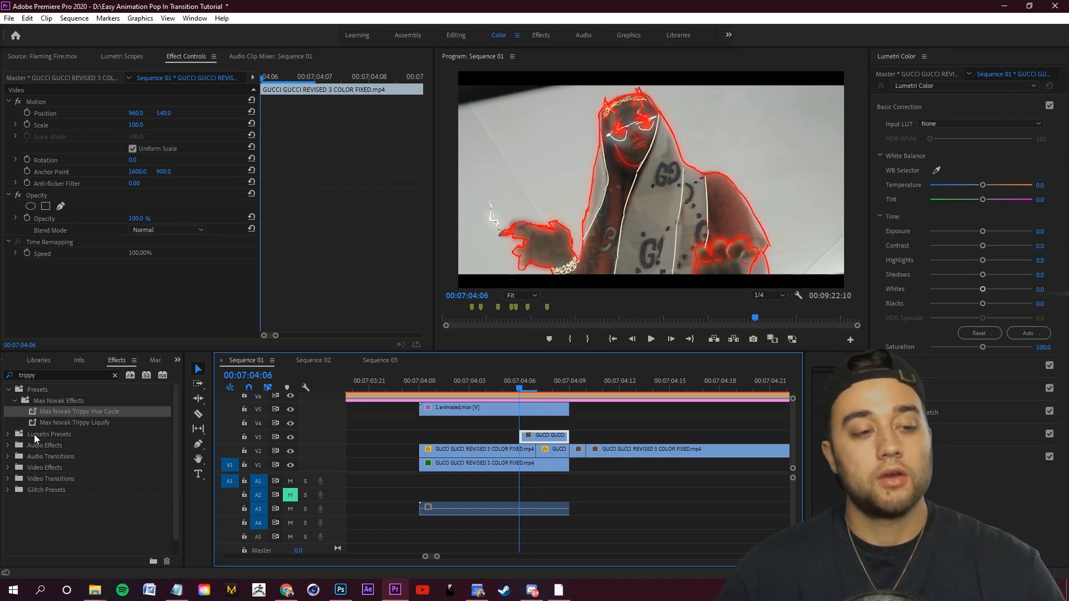
Find the Crop effect and apply it to the footage clip on V3
click(31, 375)
text(crop)
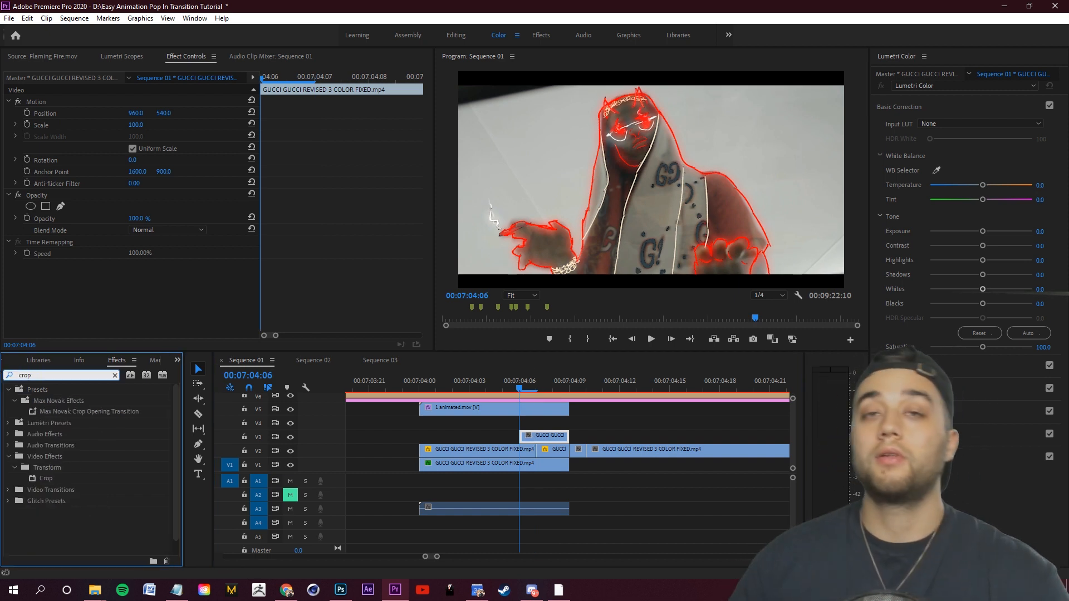
drag(47, 478, 409, 454)
drag(536, 438, 536, 438)
scroll(104, 266, down, 1)
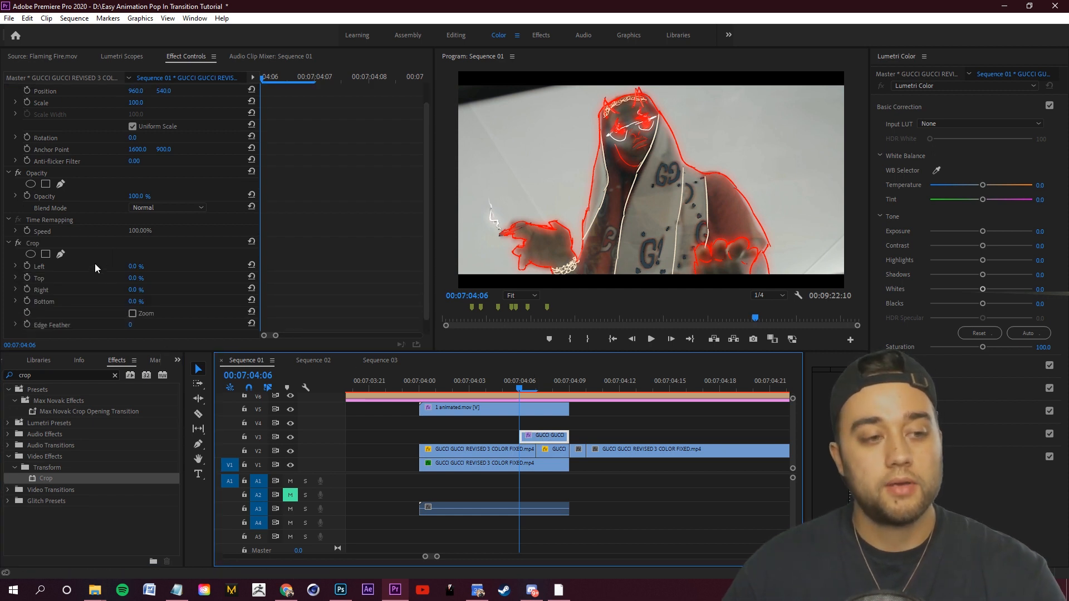
Keyframe the V3 clip's top crop from 100% at 00:07:04:06 to 0%, moving the second keyframe to the clip's end
mouse_move(133, 279)
mouse_down()
mouse_move(209, 285)
mouse_move(145, 289)
mouse_move(137, 280)
mouse_up()
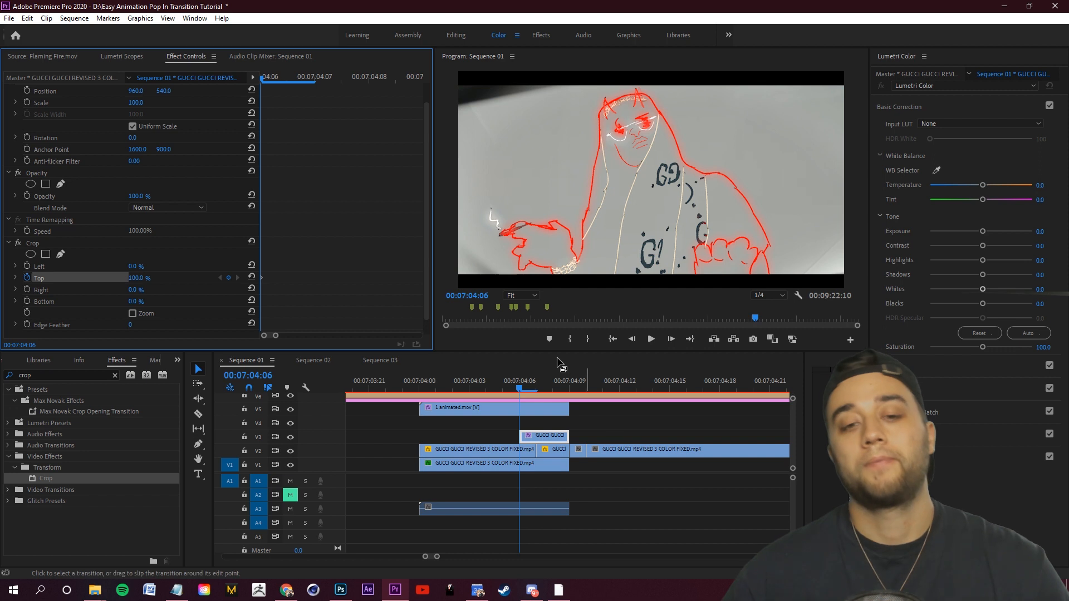
click(539, 384)
key(Right)
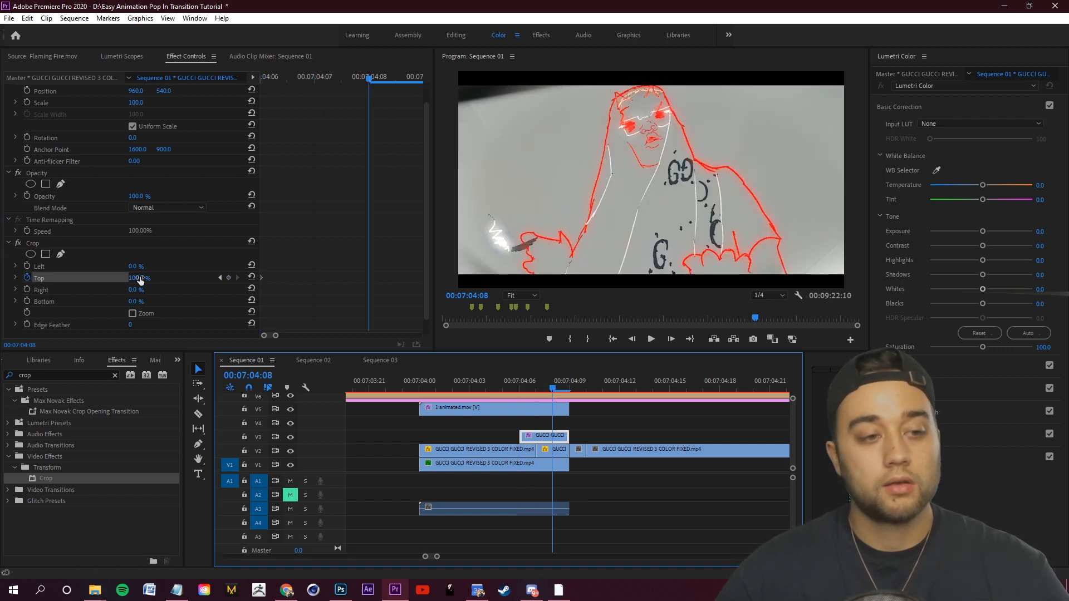
drag(140, 280, 135, 281)
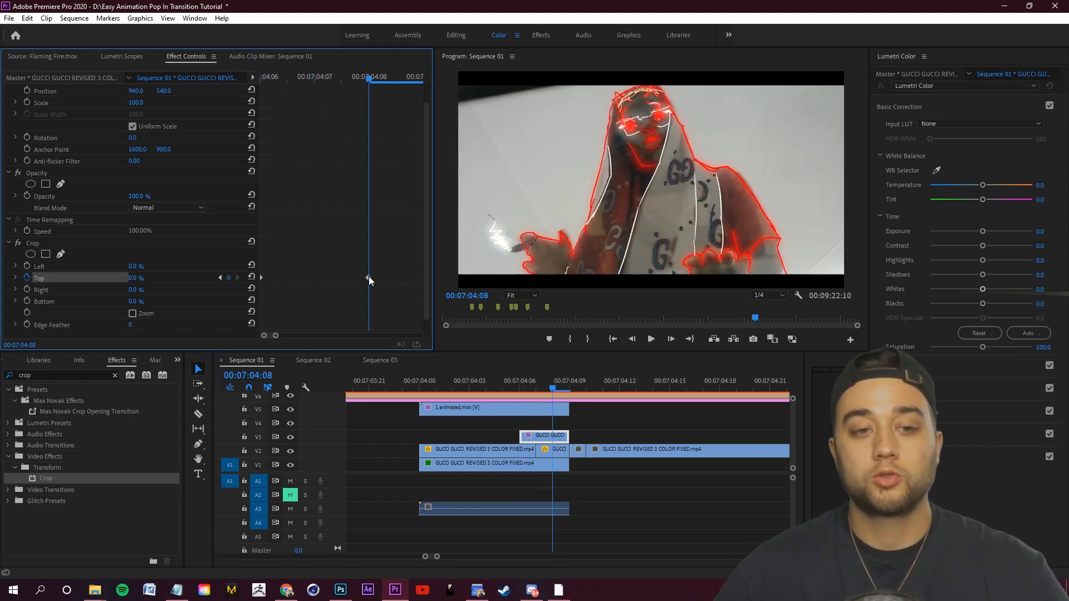
drag(368, 279, 425, 282)
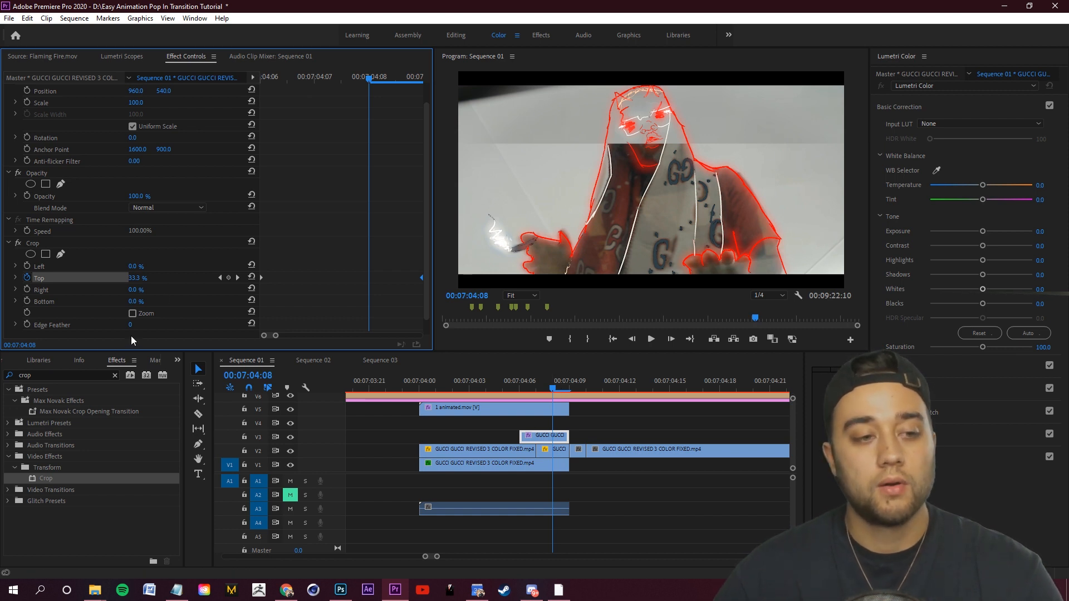
Set the crop's edge feather to 318 and scrub through the reveal
drag(140, 329, 286, 344)
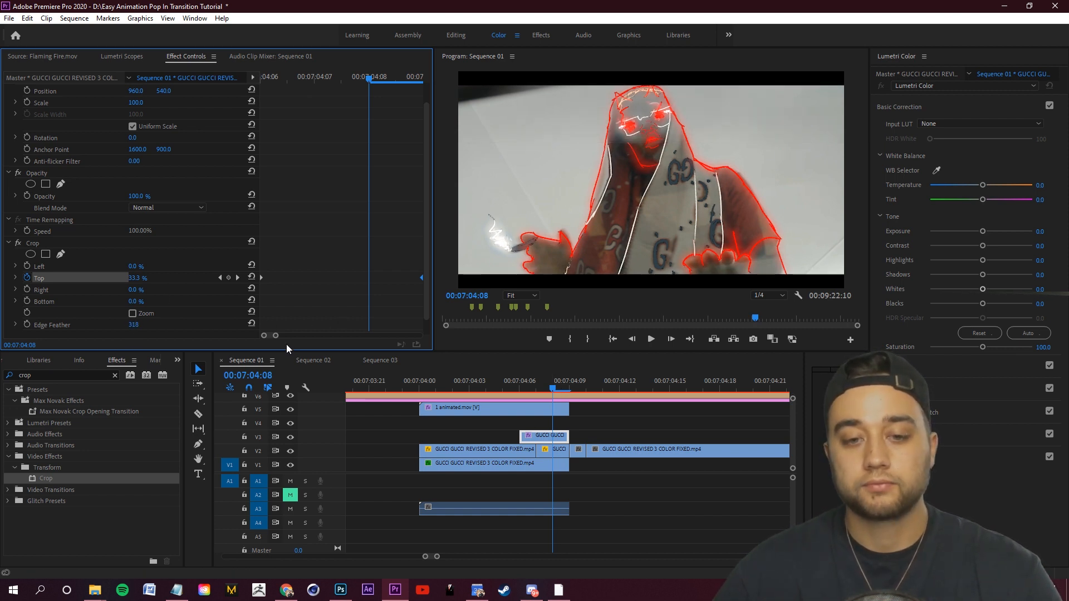
click(554, 406)
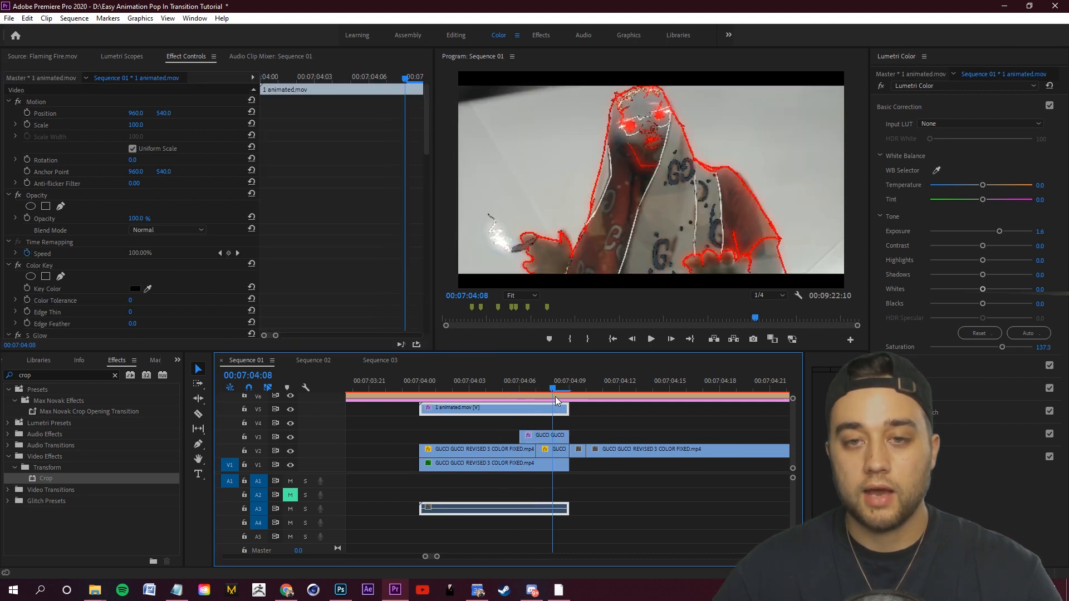
mouse_move(552, 399)
mouse_down()
mouse_move(509, 414)
mouse_move(570, 409)
mouse_move(489, 422)
mouse_move(562, 386)
mouse_move(589, 412)
mouse_move(674, 394)
mouse_move(365, 415)
mouse_move(661, 420)
mouse_move(658, 390)
mouse_move(422, 439)
mouse_move(636, 412)
mouse_move(449, 405)
mouse_move(607, 374)
mouse_move(527, 418)
mouse_up()
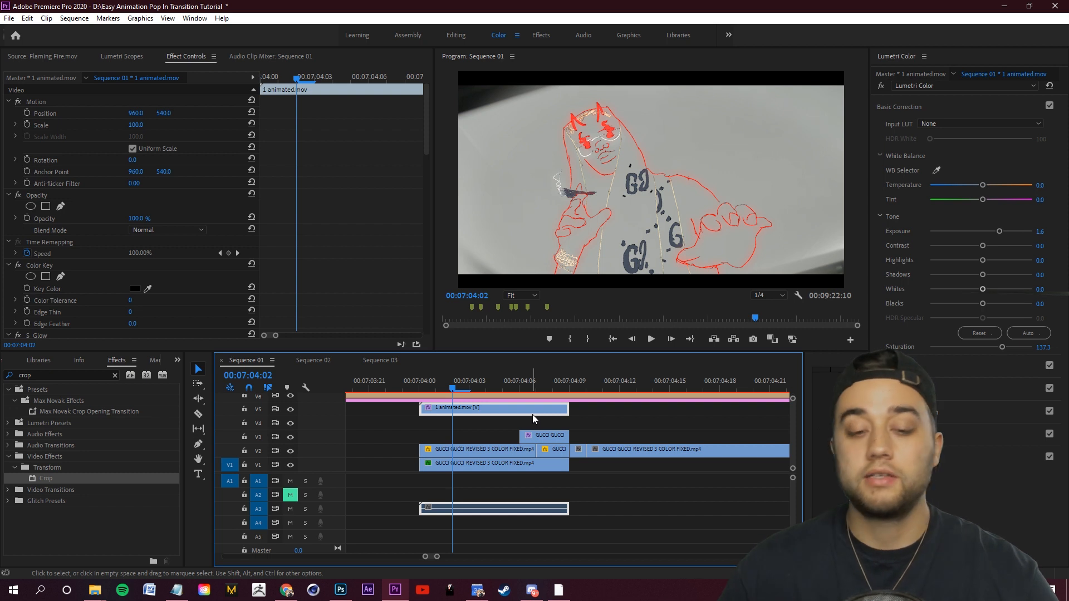
Split the V2 footage at 00:07:04:06, and split the stacked animation and footage clips at 00:07:04:01
drag(449, 383, 516, 404)
click(533, 452)
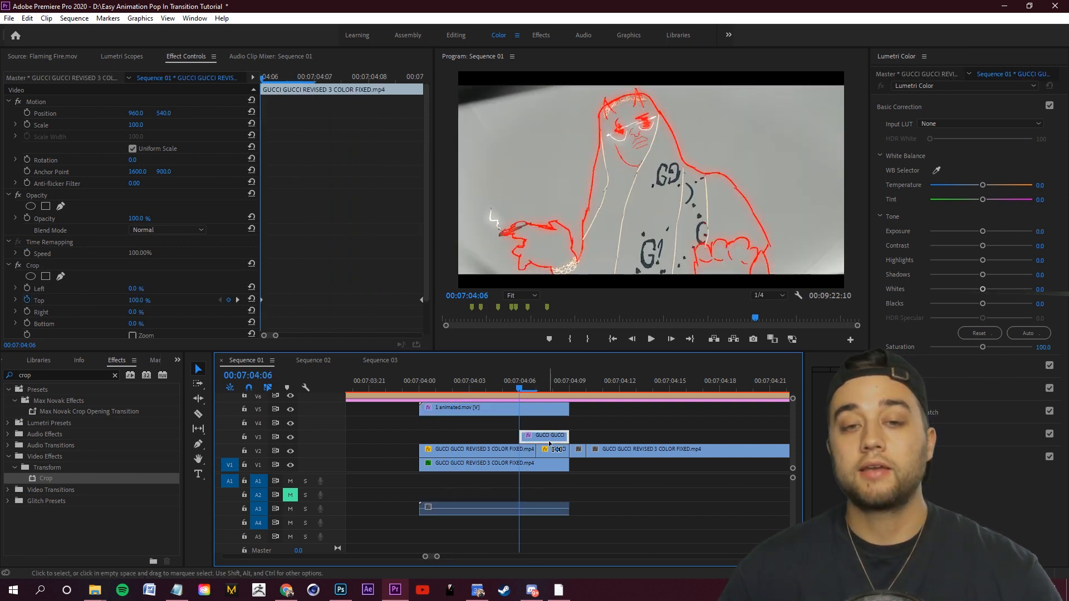
click(557, 428)
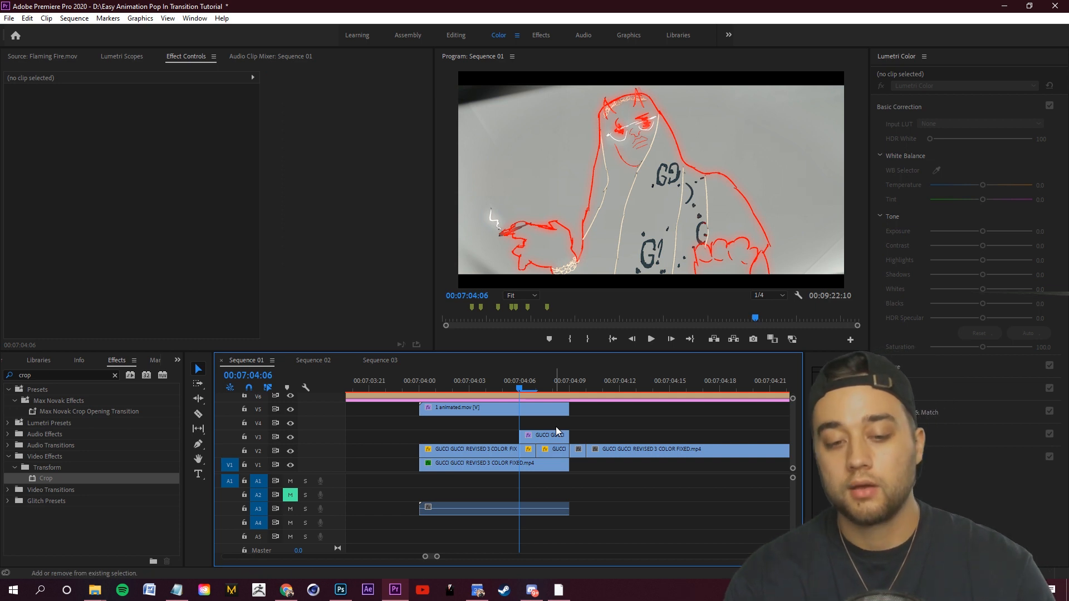
key(shift+Left)
click(475, 448)
drag(382, 414, 482, 470)
key(ctrl+k)
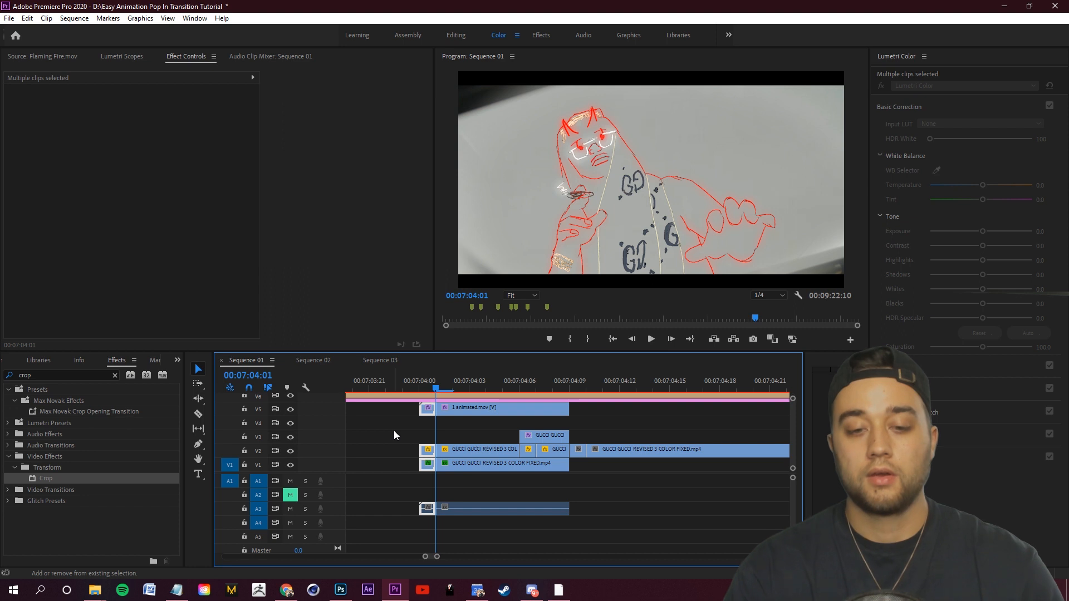
Split the V2 footage following the animation at 00:07:04:11
key(shift+Right)
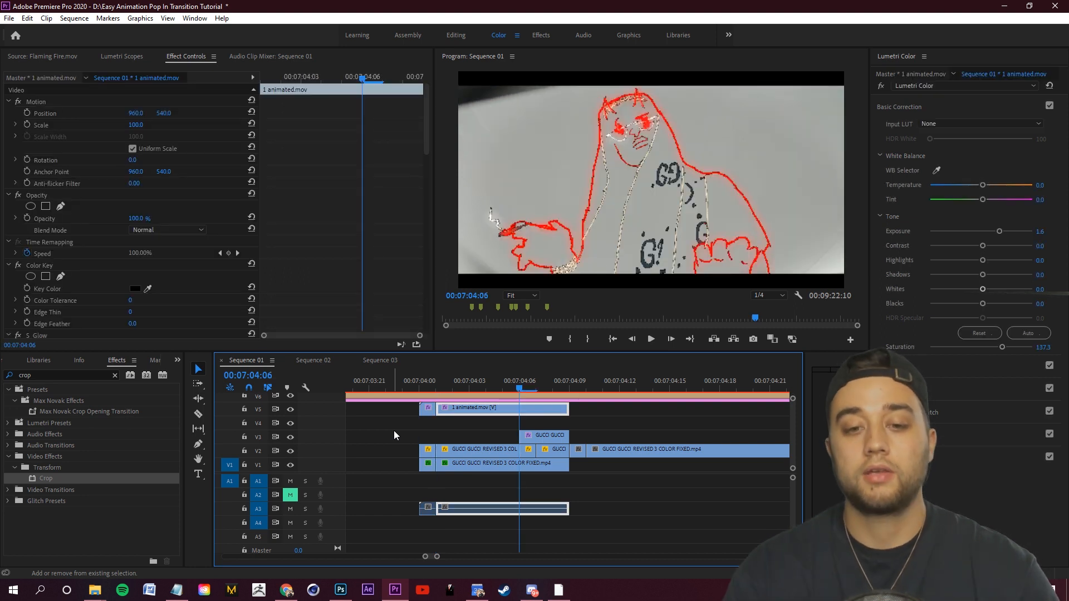
key(shift+Right)
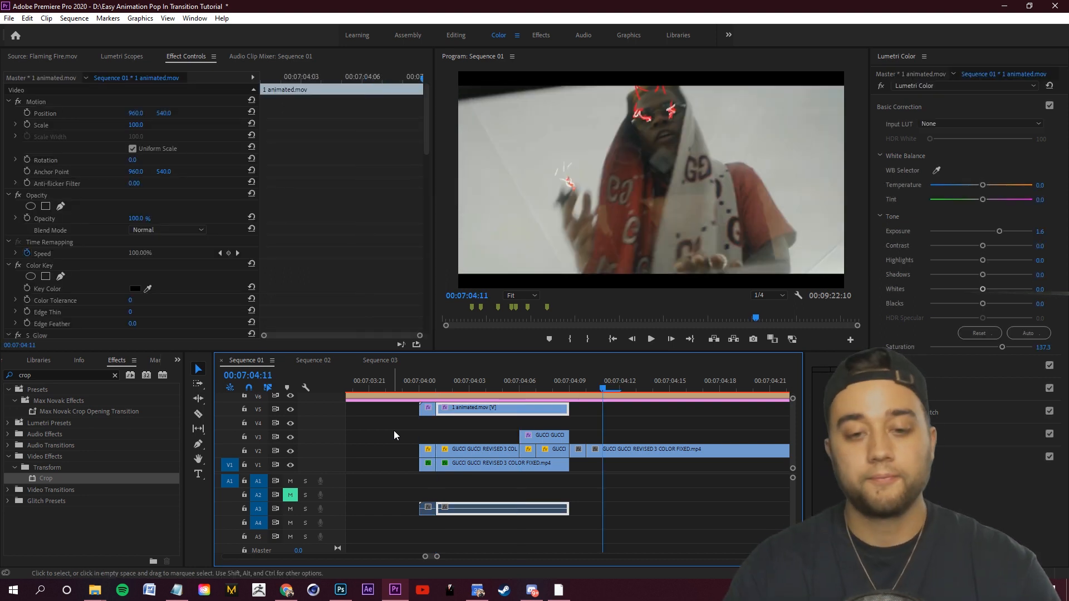
click(666, 448)
key(ctrl+k)
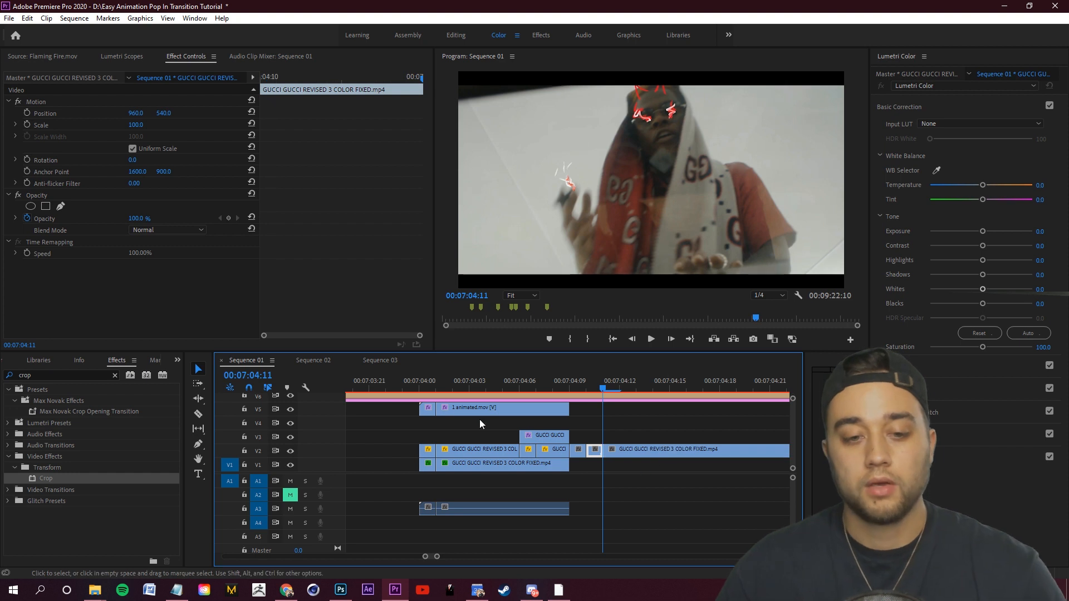
Nest all animation and footage clips between 00:07:04:00 and 00:07:04:11 into a single sequence
drag(397, 418, 599, 483)
right_click(543, 455)
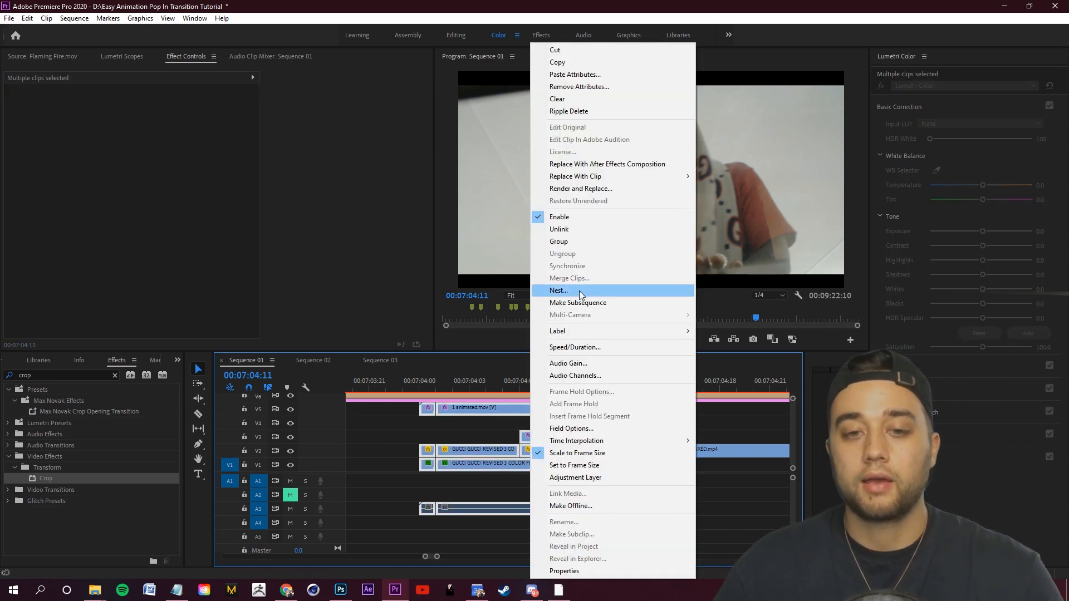
click(550, 298)
key(Return)
click(526, 467)
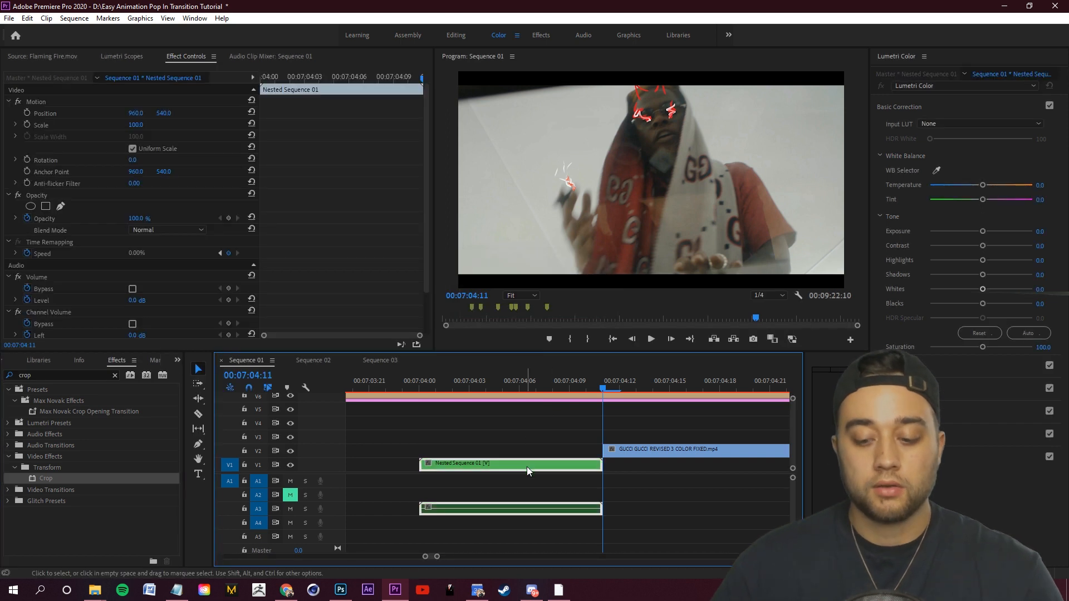
Step back and forth through the nested sequence frames around 00:07:04:06 to examine the drawing-to-footage change
key(shift+Left)
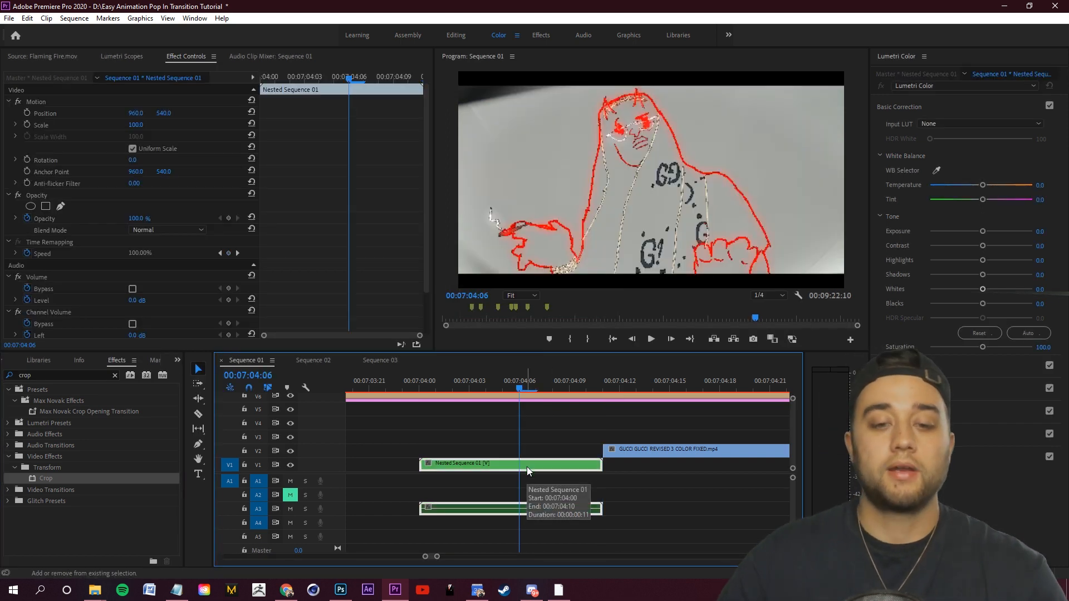
key(Left)
key(Right)
key(Right)
key(Left)
key(Right)
key(Left)
key(Right)
key(Right)
key(Left)
key(Right)
key(Left)
key(Right)
key(Left)
key(Left)
key(Right)
key(Left)
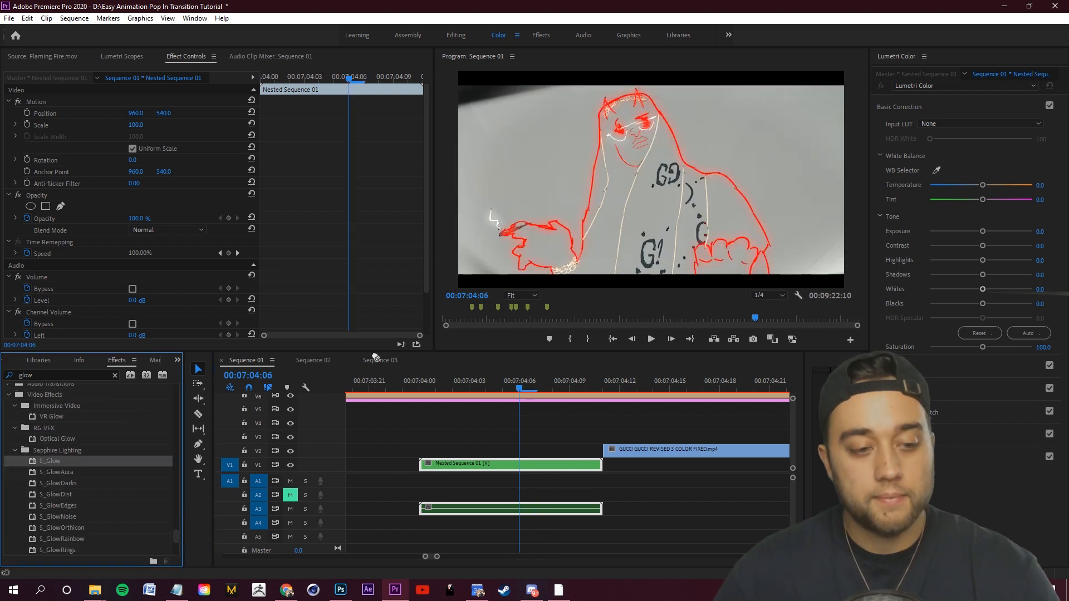
Apply S_Glow to the nested sequence and keyframe its Threshold at 0.2970 at 00:07:04:06
drag(532, 466, 532, 466)
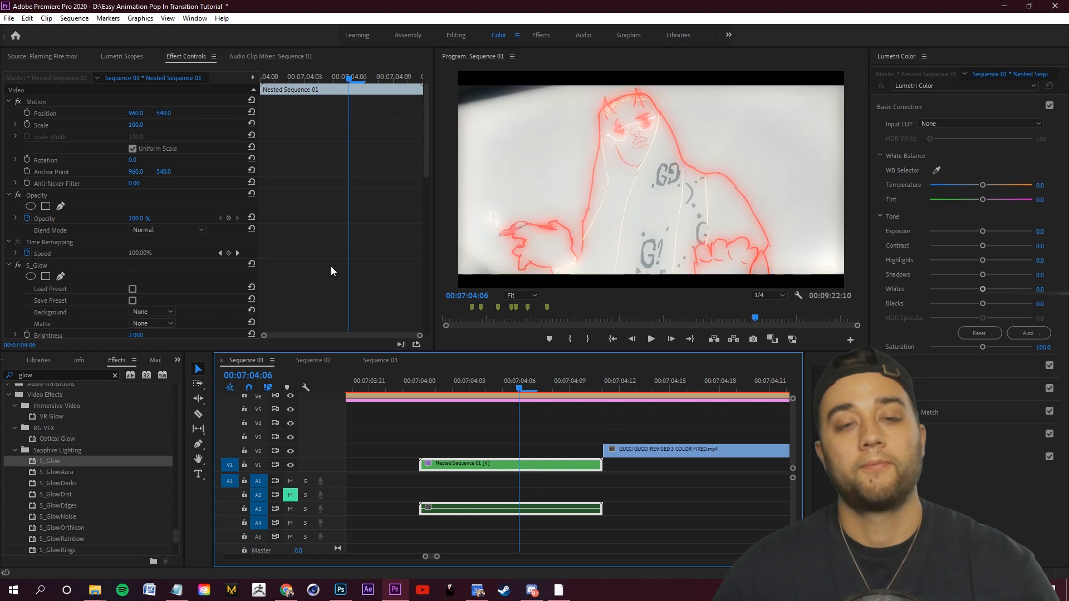
scroll(330, 266, down, 3)
scroll(332, 266, down, 1)
click(15, 247)
drag(134, 268, 86, 267)
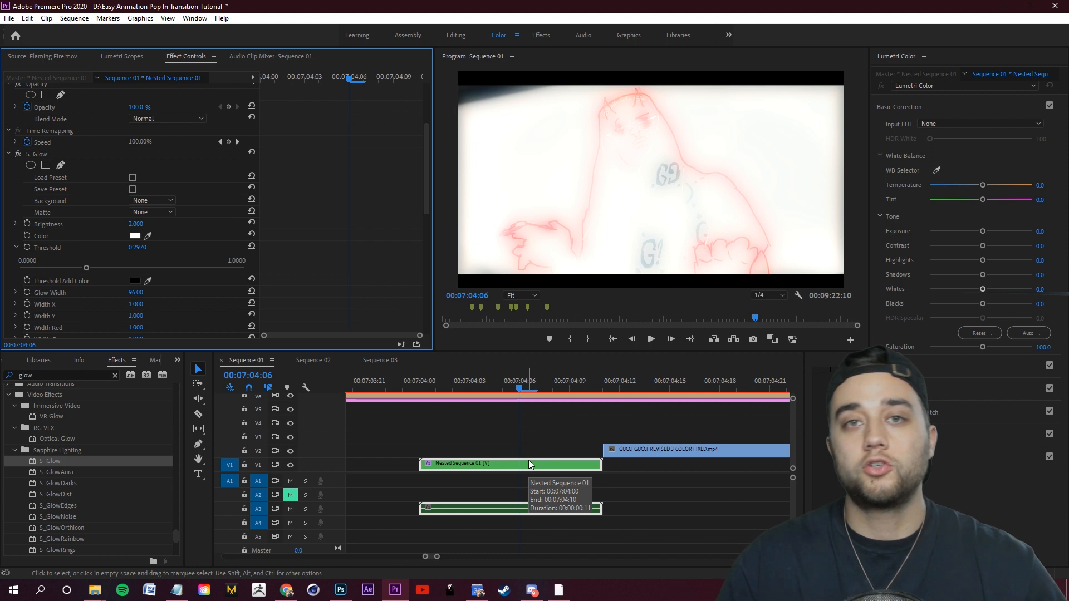
click(27, 247)
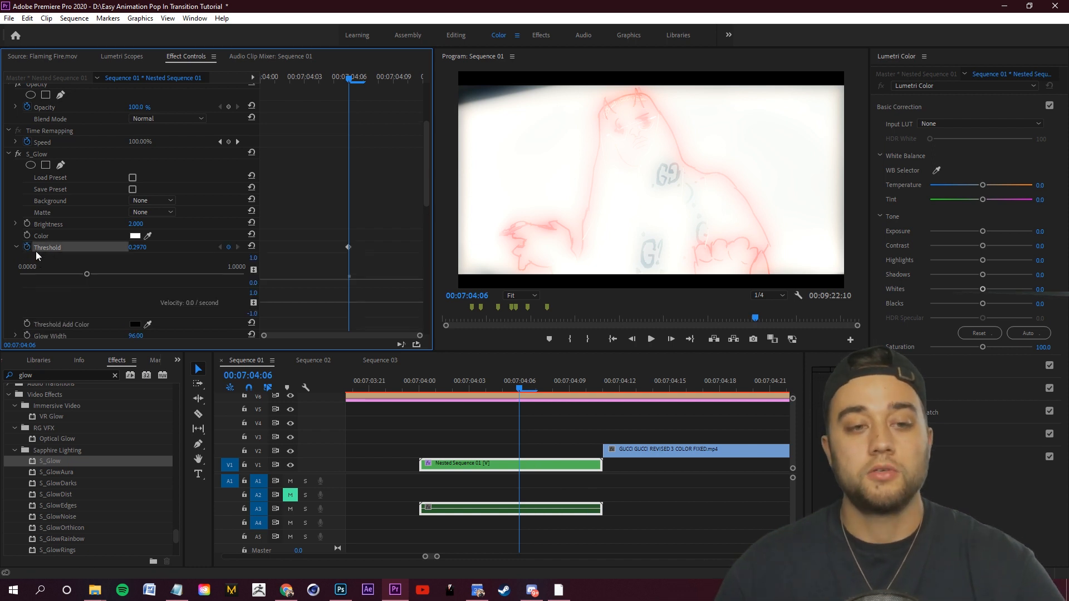
Keyframe the glow Threshold to 1.0000 at 00:07:04:00, raise it back to its maximum at 00:07:04:10, and play back the flash
drag(526, 393, 426, 412)
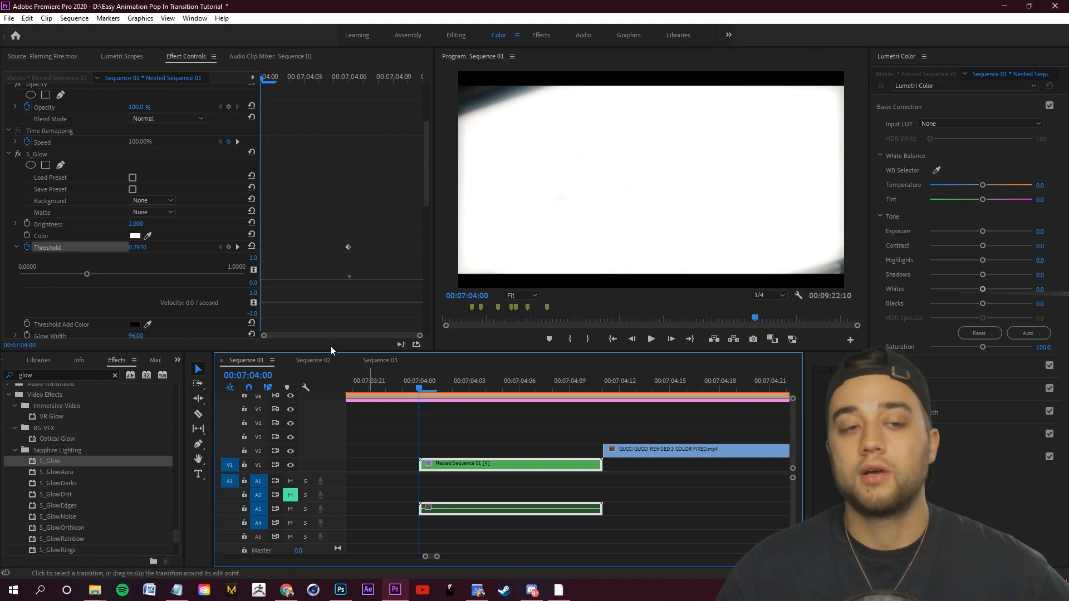
drag(86, 273, 239, 285)
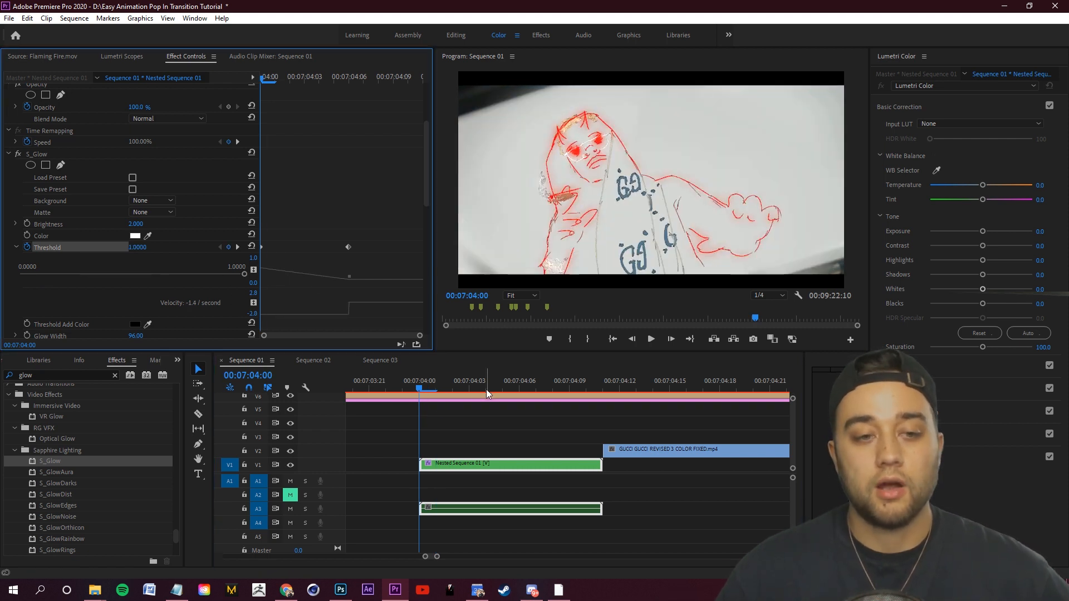
drag(419, 392, 587, 398)
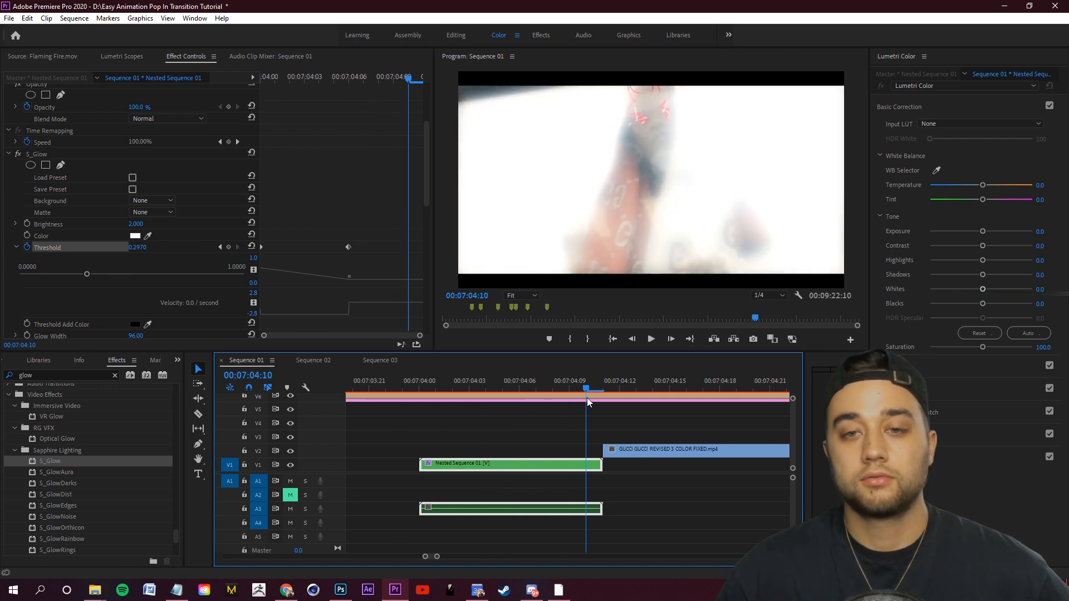
drag(107, 279, 244, 275)
drag(408, 247, 422, 246)
drag(570, 393, 419, 397)
key(space)
Split the nested sequence at 00:07:04:07, where the drawing changes to footage, and play back the transition
drag(639, 384, 539, 398)
key(Left)
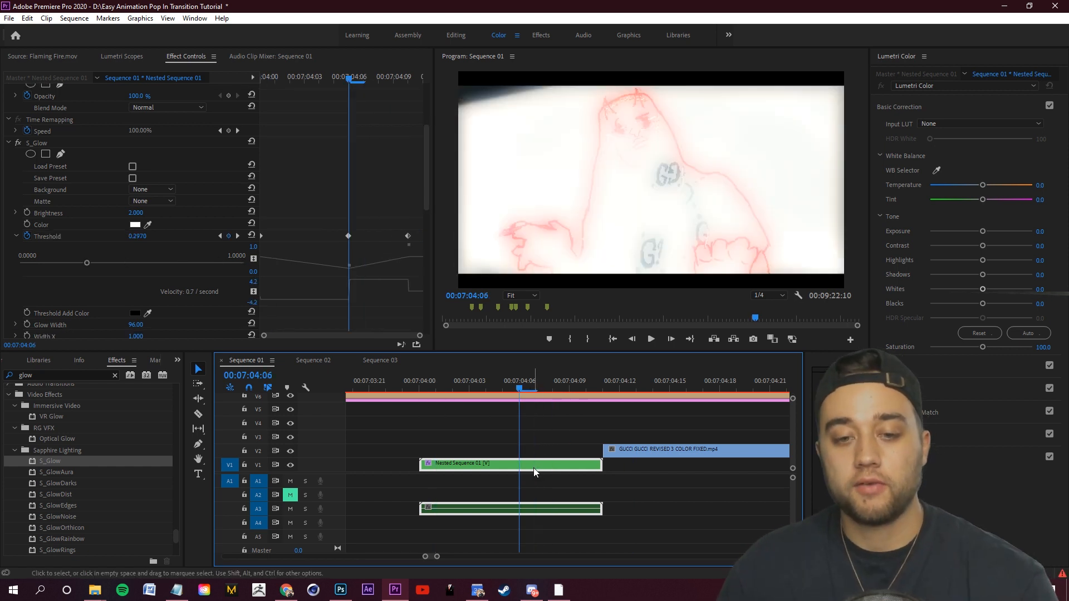
key(Right)
key(ctrl+k)
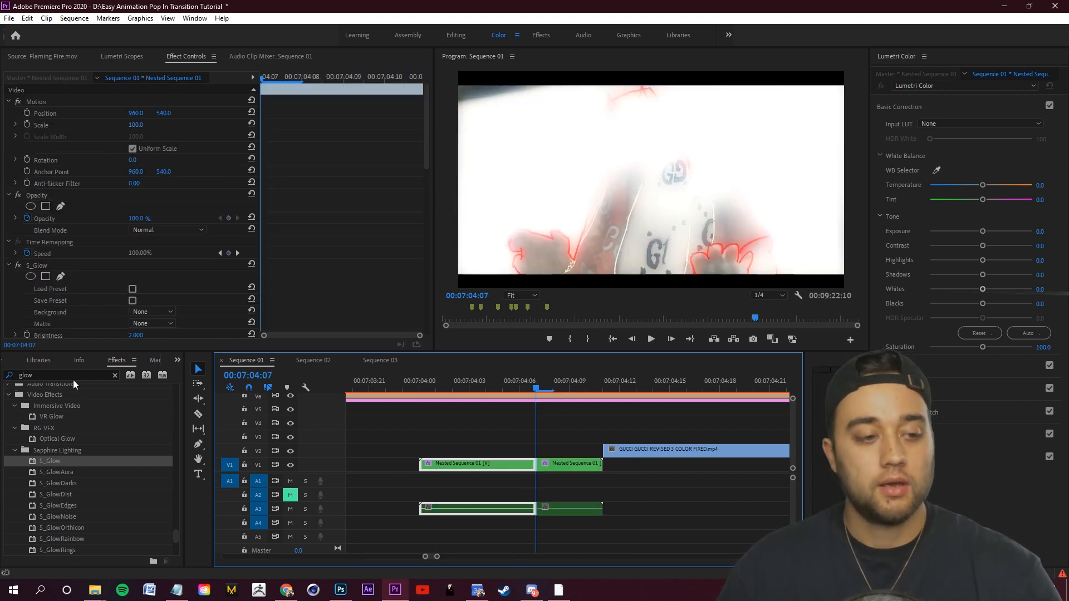
key(space)
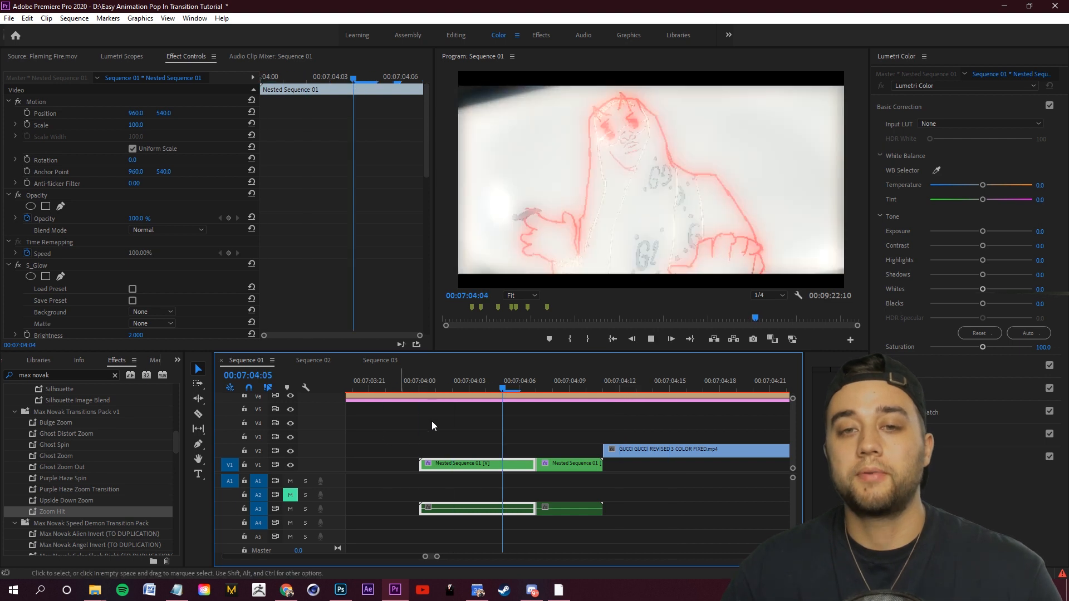
key(space)
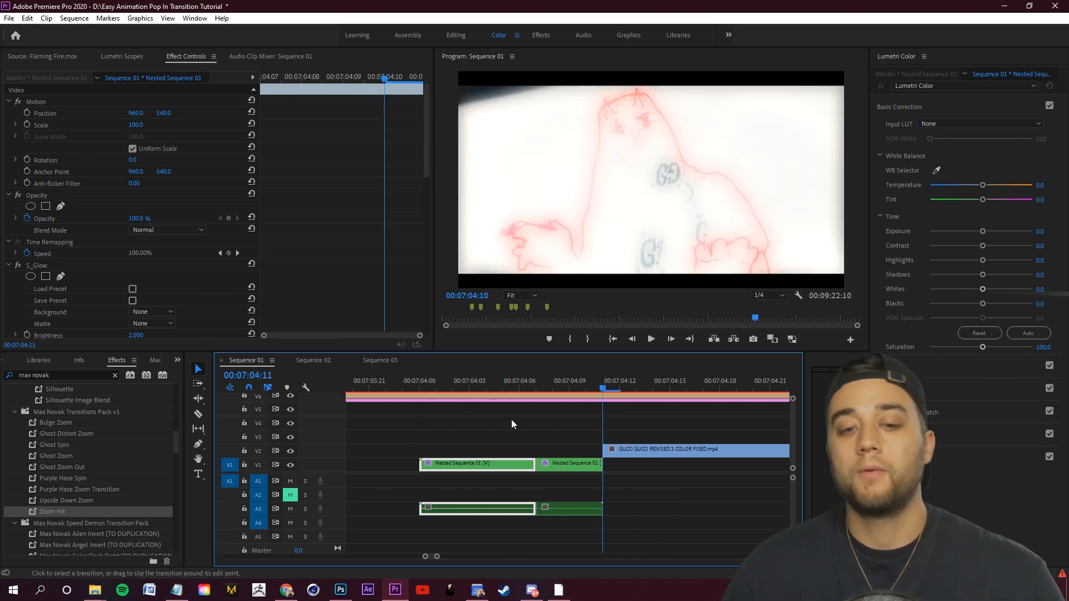
Save the project and go back to the earlier animation and fire burn clips at 00:00:52:15
click(470, 383)
click(611, 429)
key(ctrl+s)
scroll(545, 429, down, 5)
scroll(511, 442, up, 2)
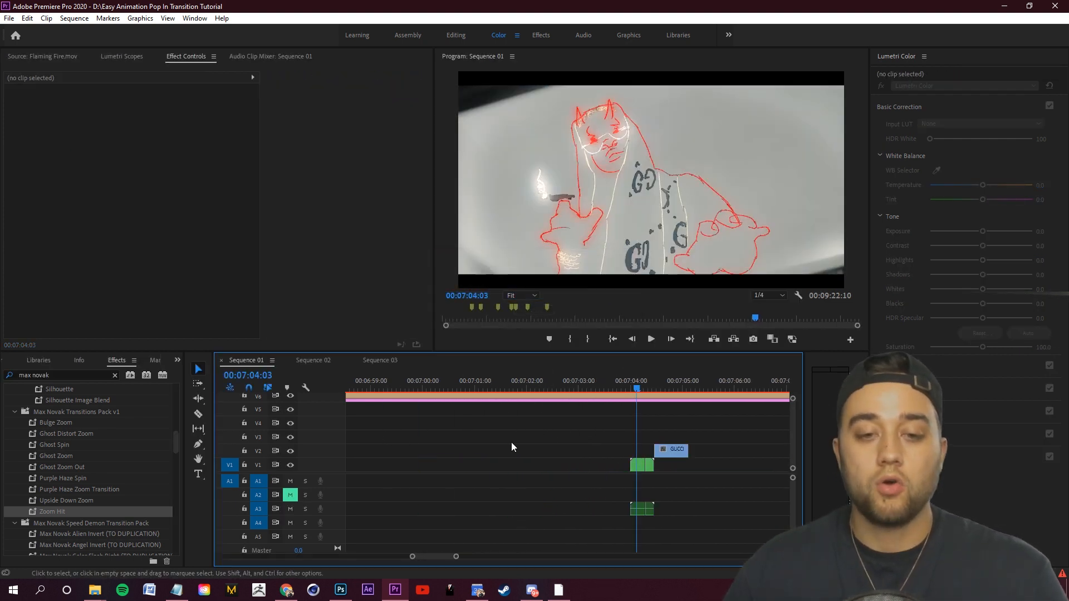
scroll(510, 445, down, 6)
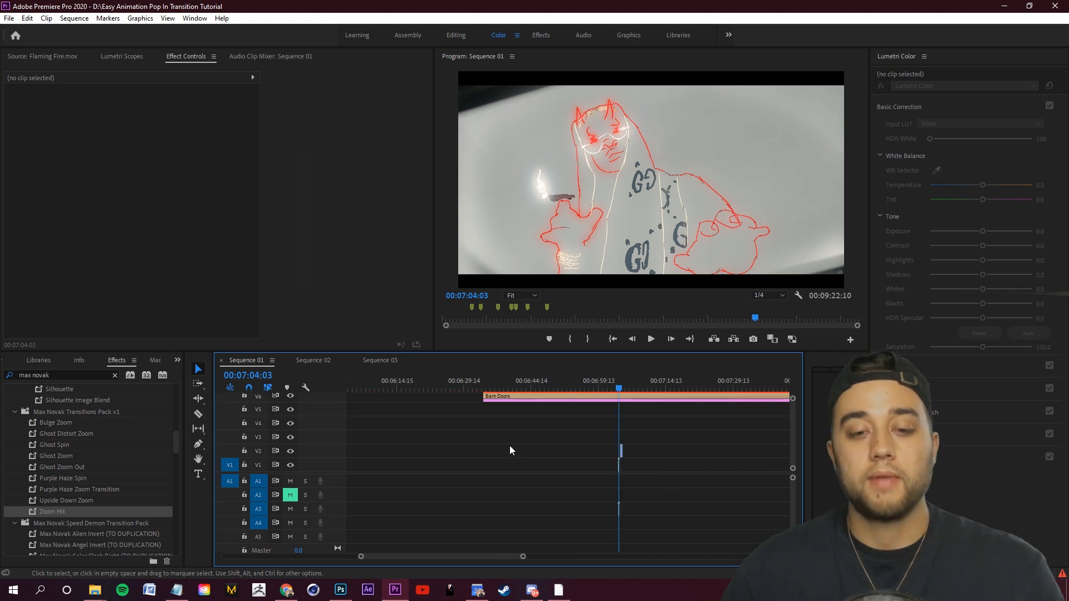
scroll(510, 445, down, 3)
scroll(510, 445, up, 2)
scroll(509, 445, down, 6)
drag(548, 388, 537, 391)
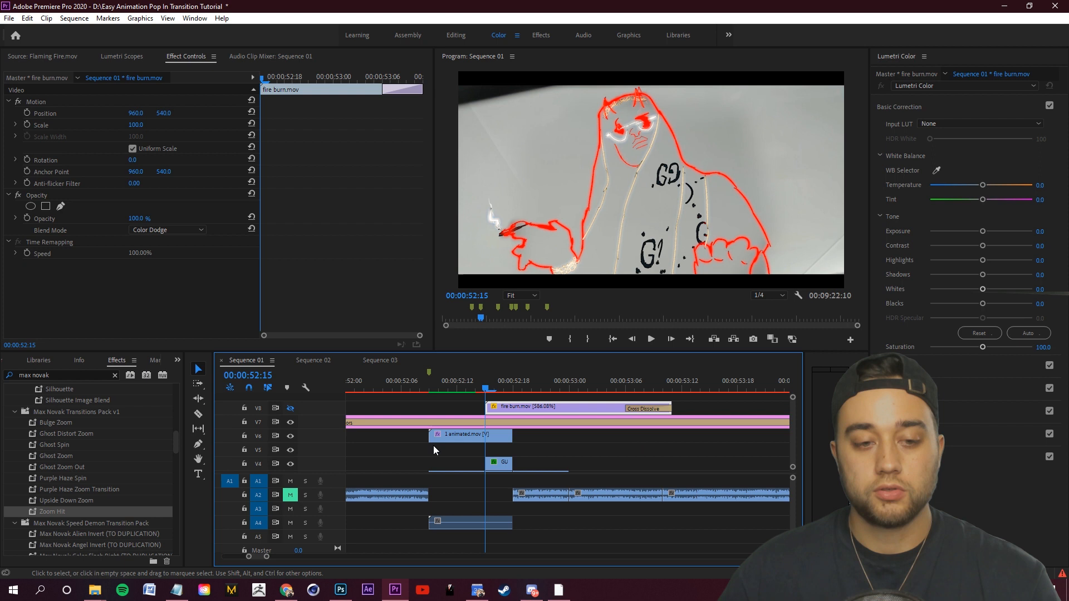
Switch to File Explorer and open the Glitch Transitions 4K Photo JPEG folder of Mega_4K_Glitch_Pack, keeping the timeline in view
click(433, 447)
click(177, 360)
click(201, 369)
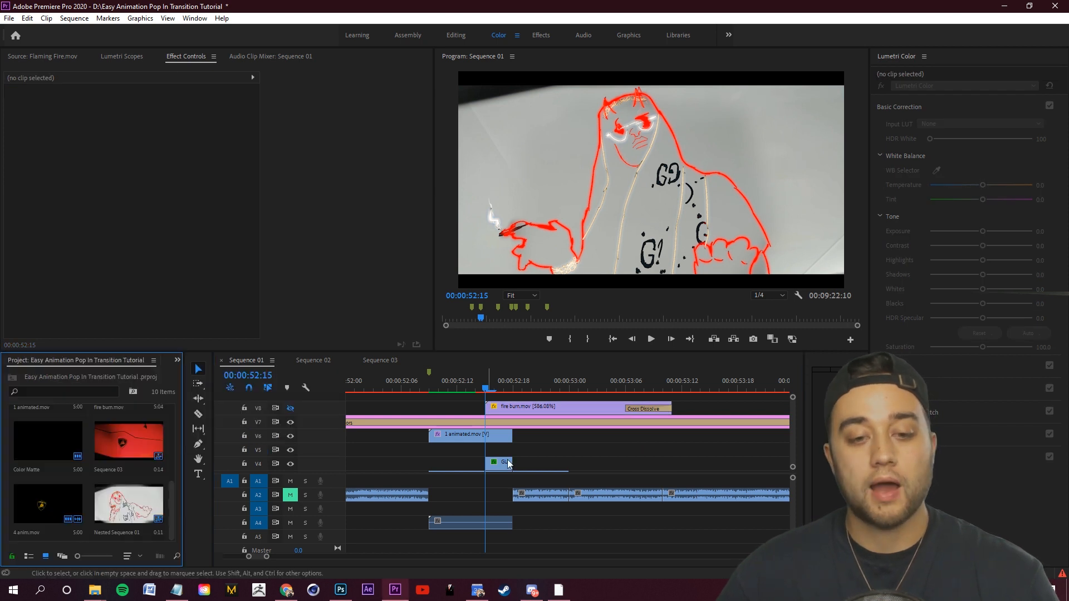
click(94, 590)
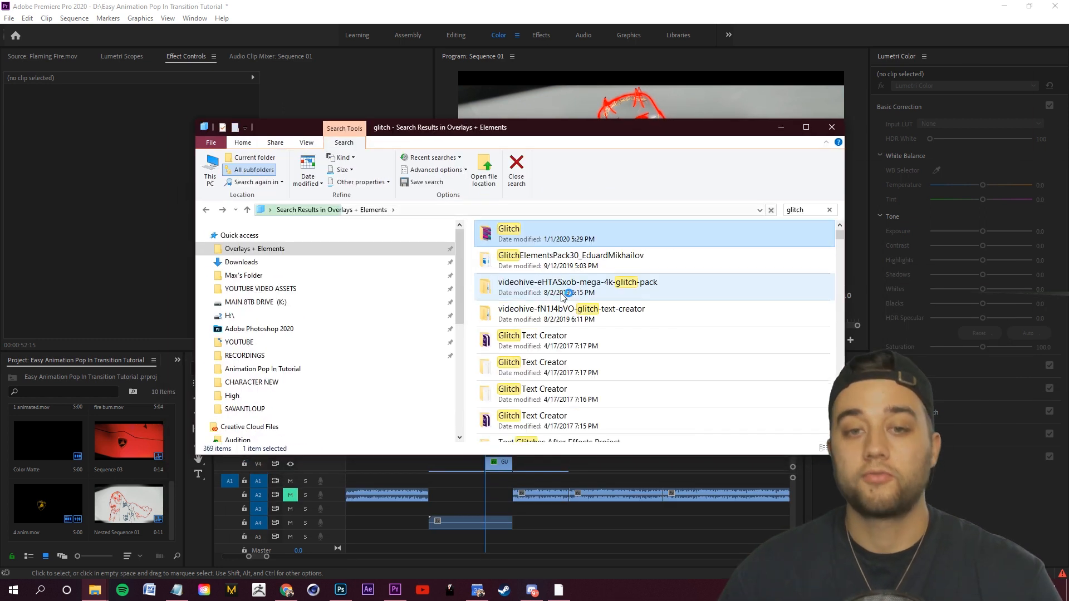
double_click(535, 277)
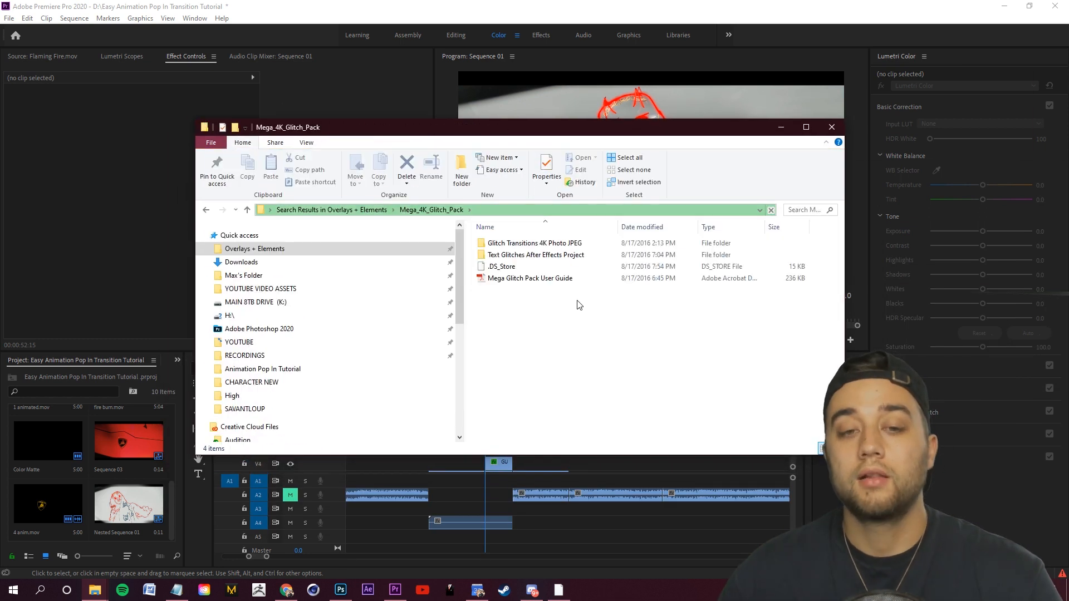
double_click(521, 244)
scroll(690, 361, down, 3)
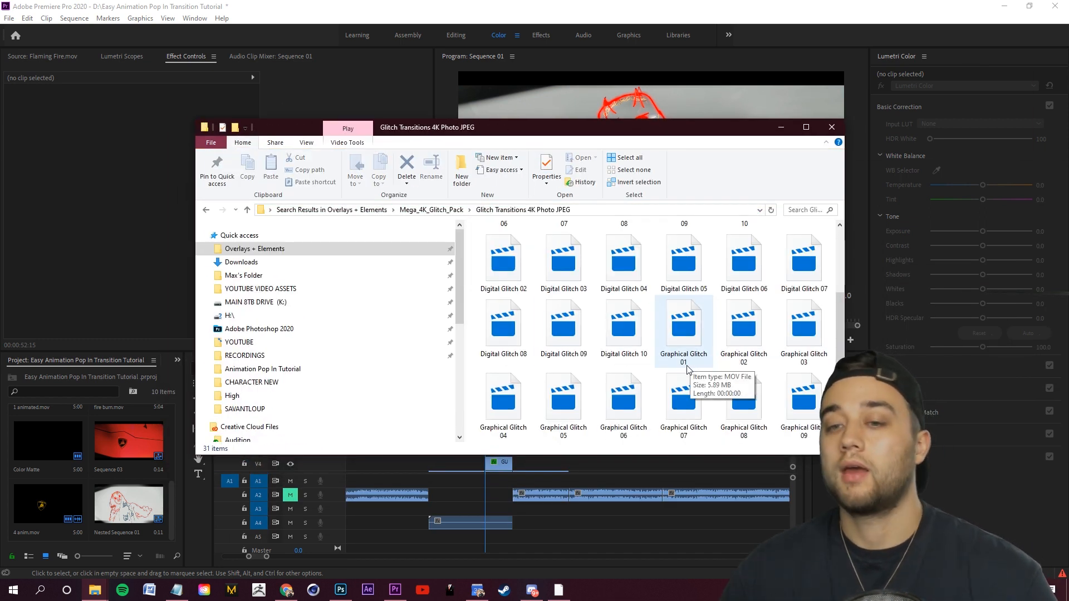
scroll(689, 361, up, 3)
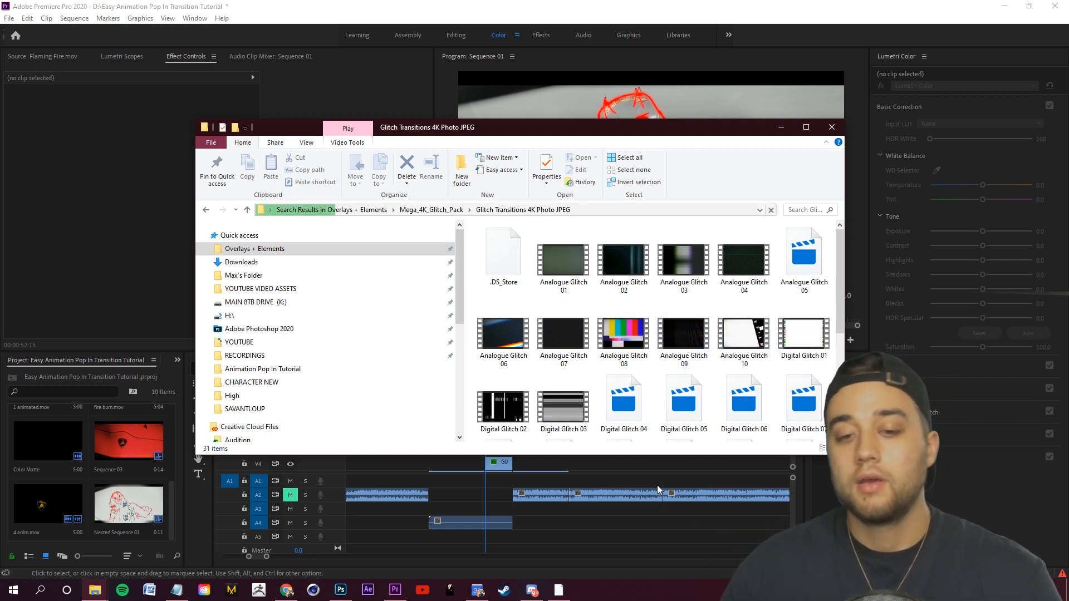
drag(531, 131, 513, 26)
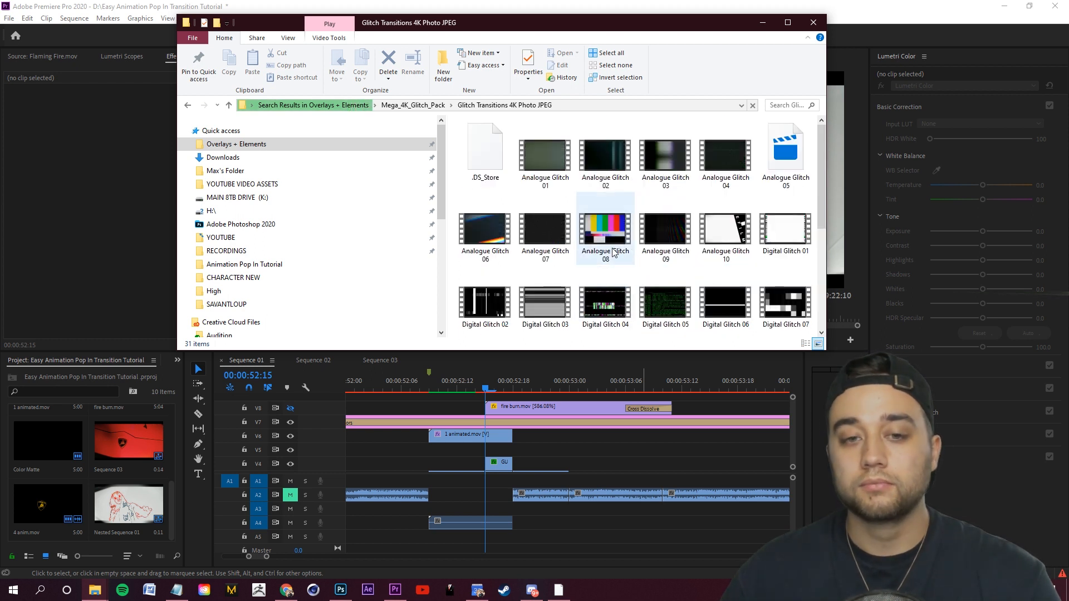
Place the Analogue Glitch 06 clip on V5 beneath 1 animated.mov at about 00:00:52:14 and preview it
drag(485, 231, 498, 449)
key(space)
drag(569, 389, 494, 418)
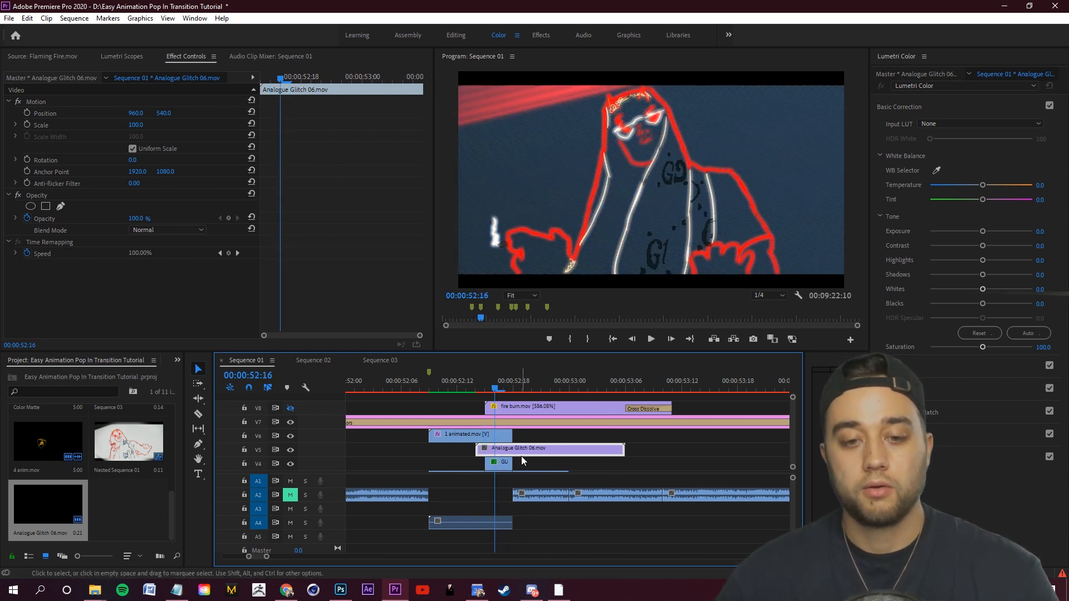
Try the Color Burn, Linear Burn and Color Dodge blend modes on the Analogue Glitch 06 overlay
click(165, 231)
click(165, 291)
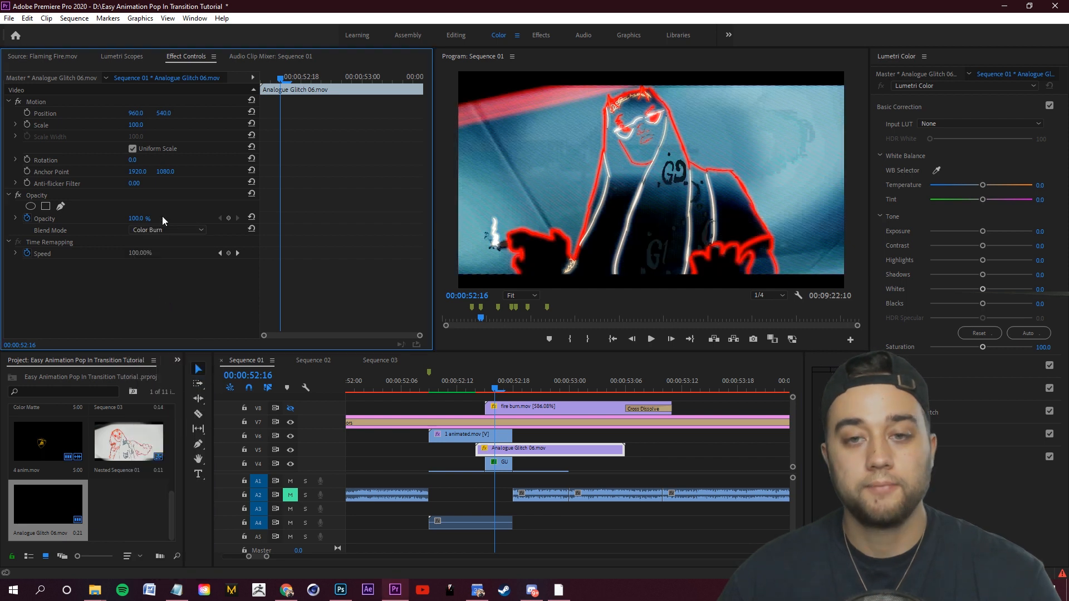
click(196, 229)
click(169, 302)
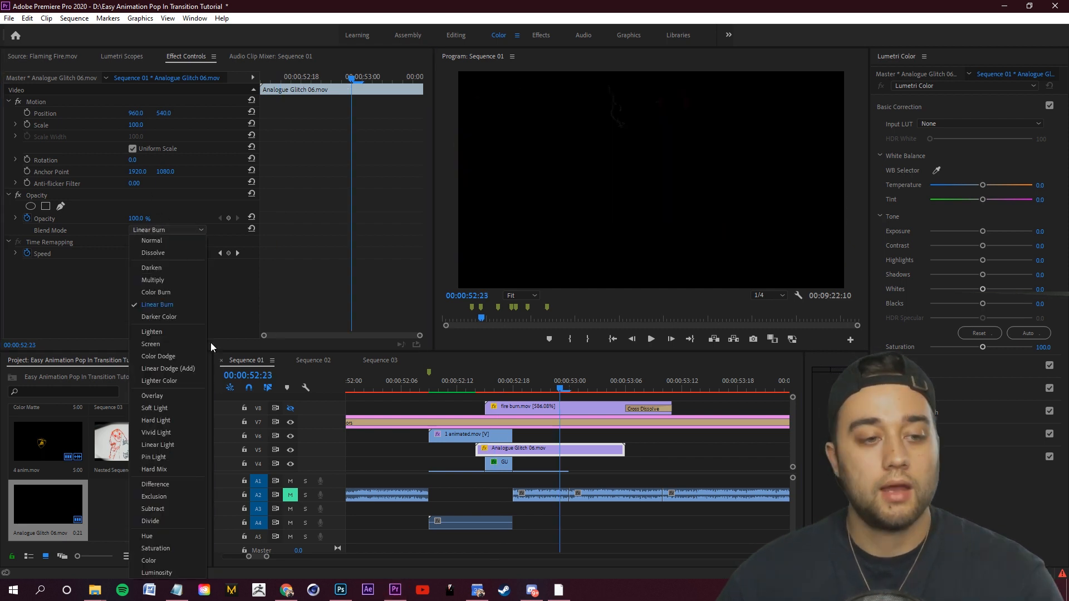
click(193, 366)
drag(603, 384, 500, 394)
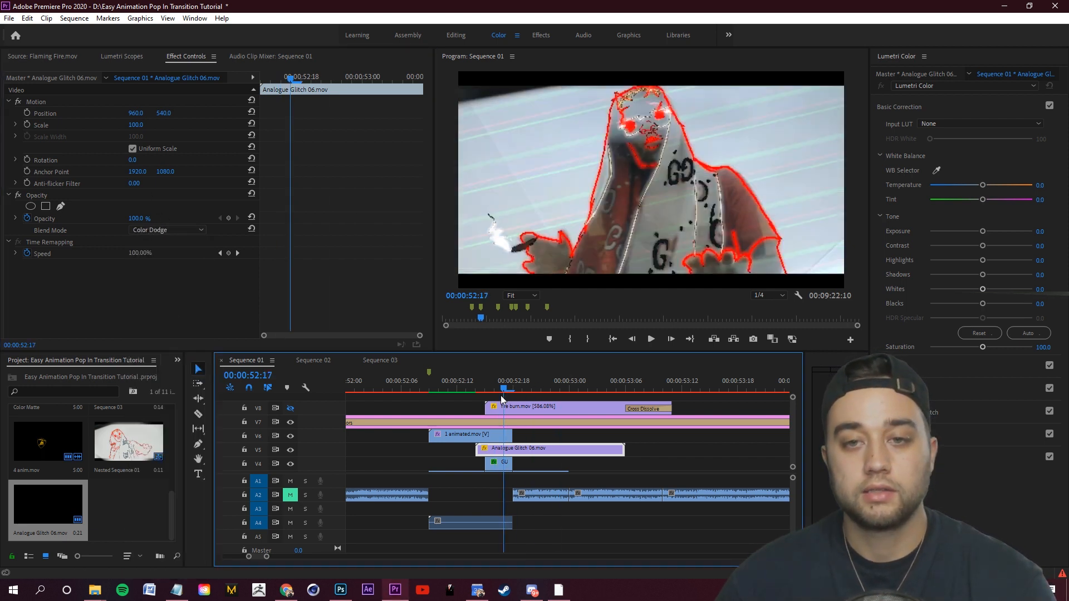
click(192, 230)
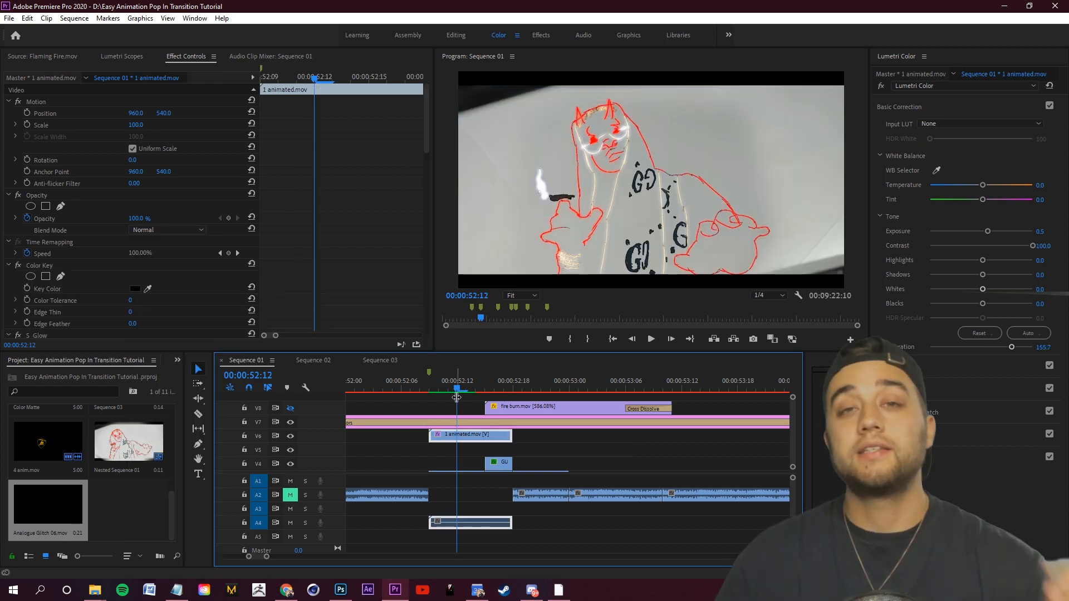